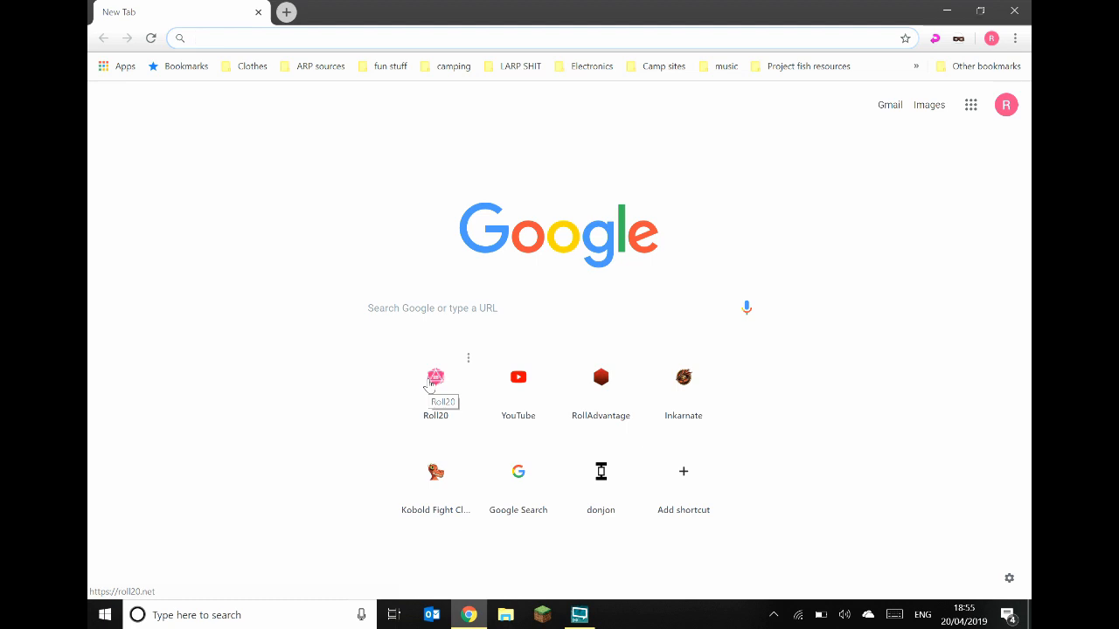
Open the Roll20 website and start setting up a new game
click(439, 391)
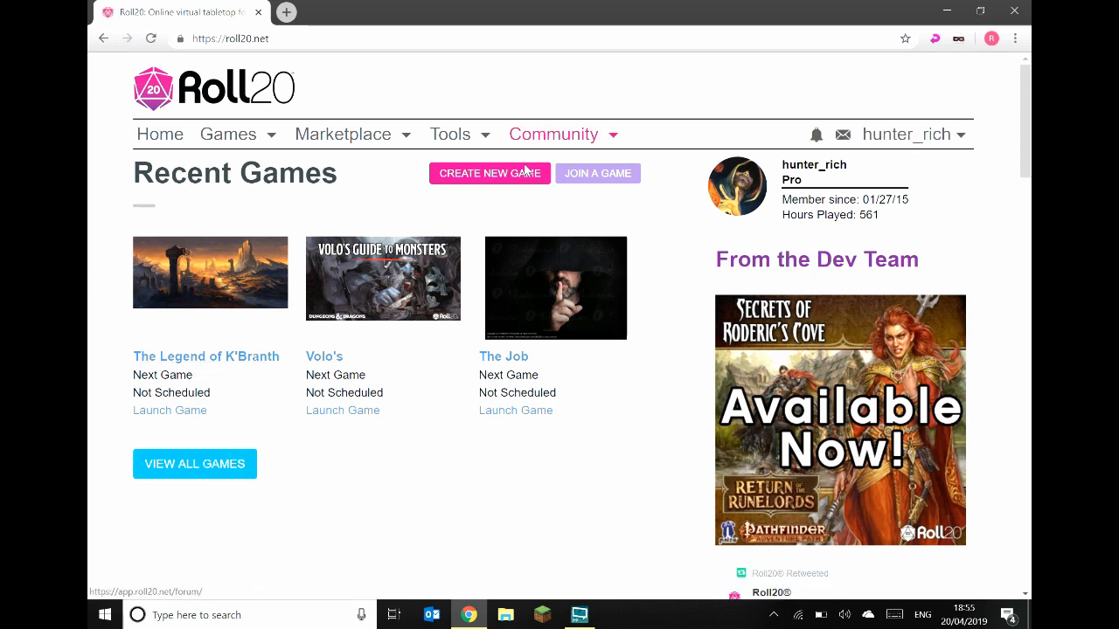
mouse_move(535, 136)
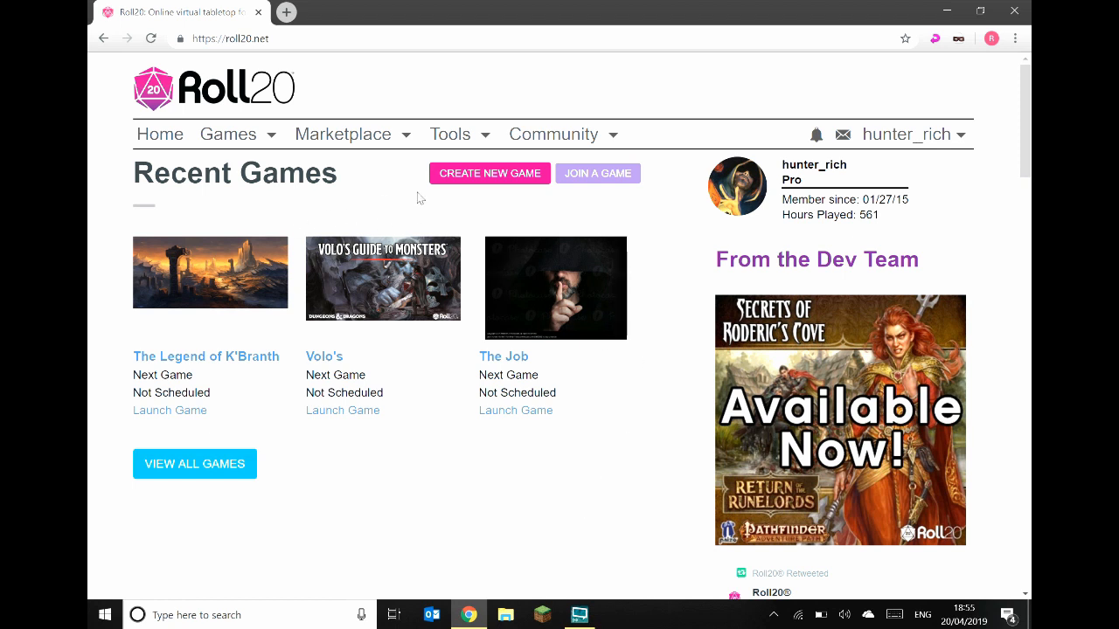
click(484, 175)
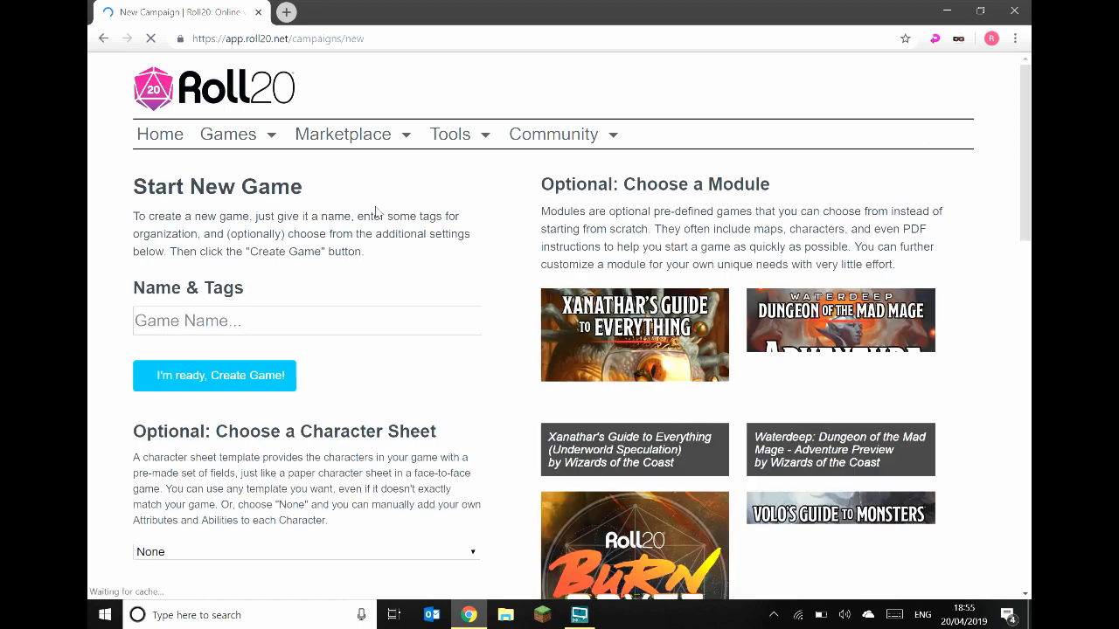
Name the new game "Roll20 Basics Tutorial", reusing the previously entered name
click(428, 309)
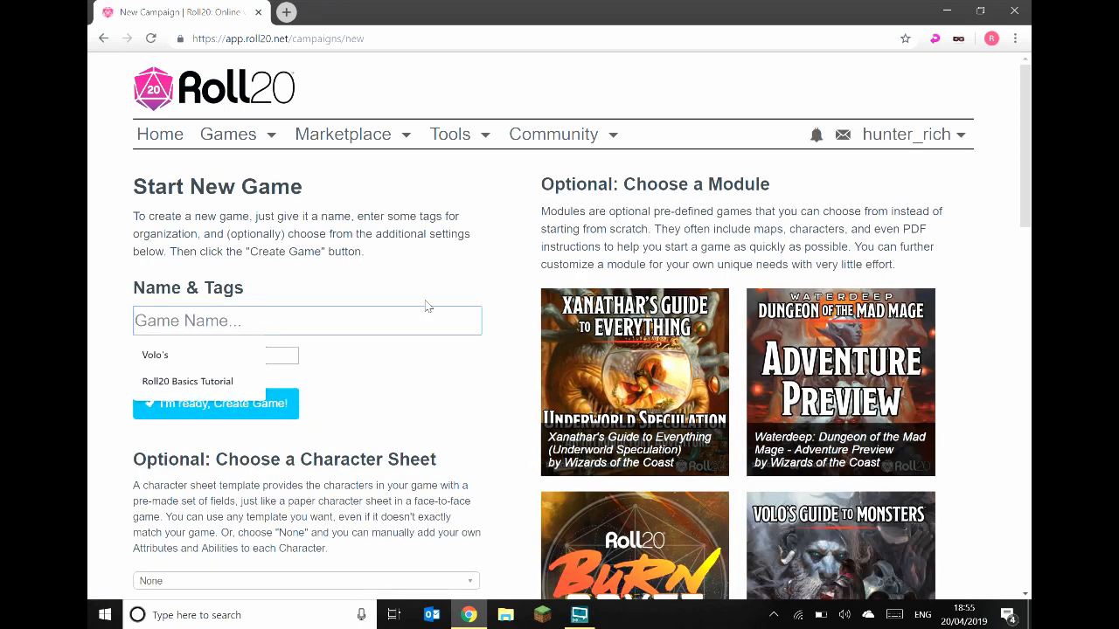
key(Down)
key(Down)
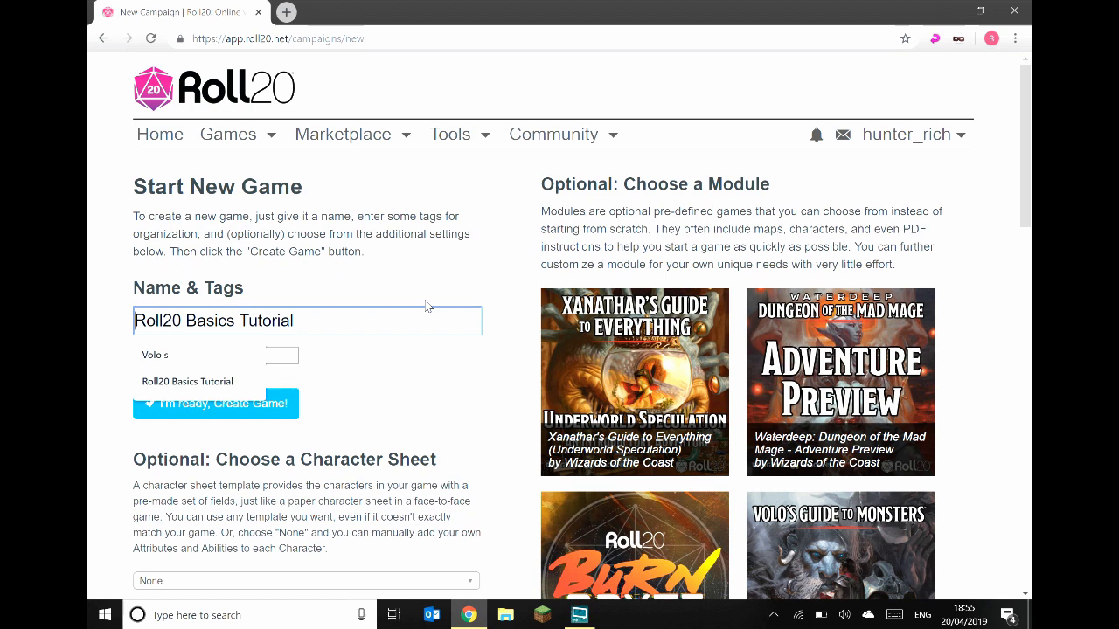
key(Return)
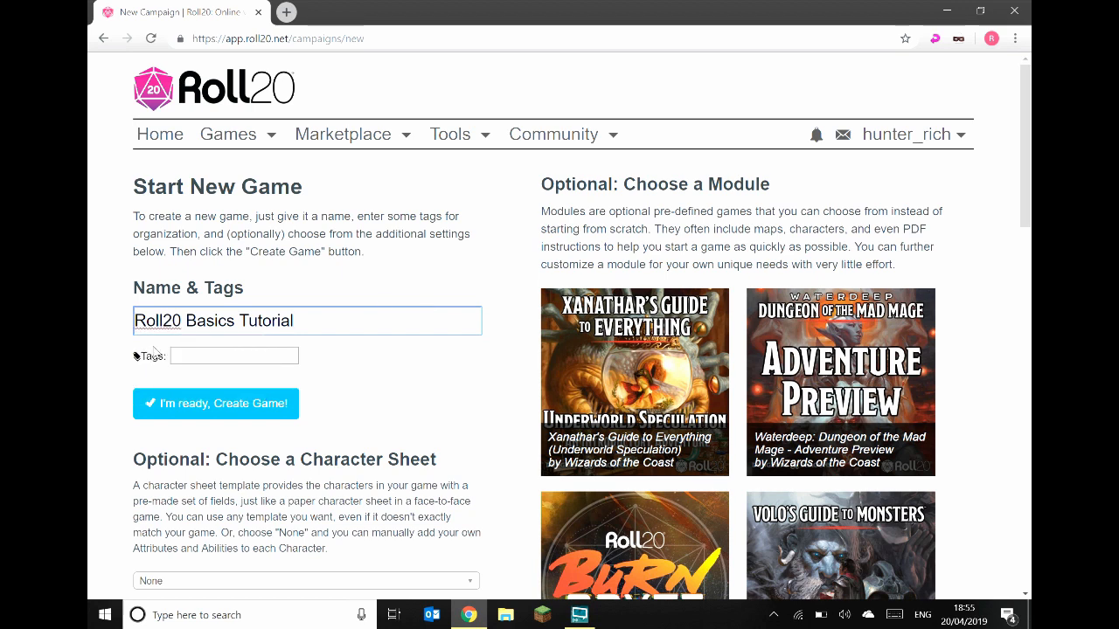
Choose "D&D 5E by Roll20" as the character sheet template for the game
scroll(133, 347, down, 1)
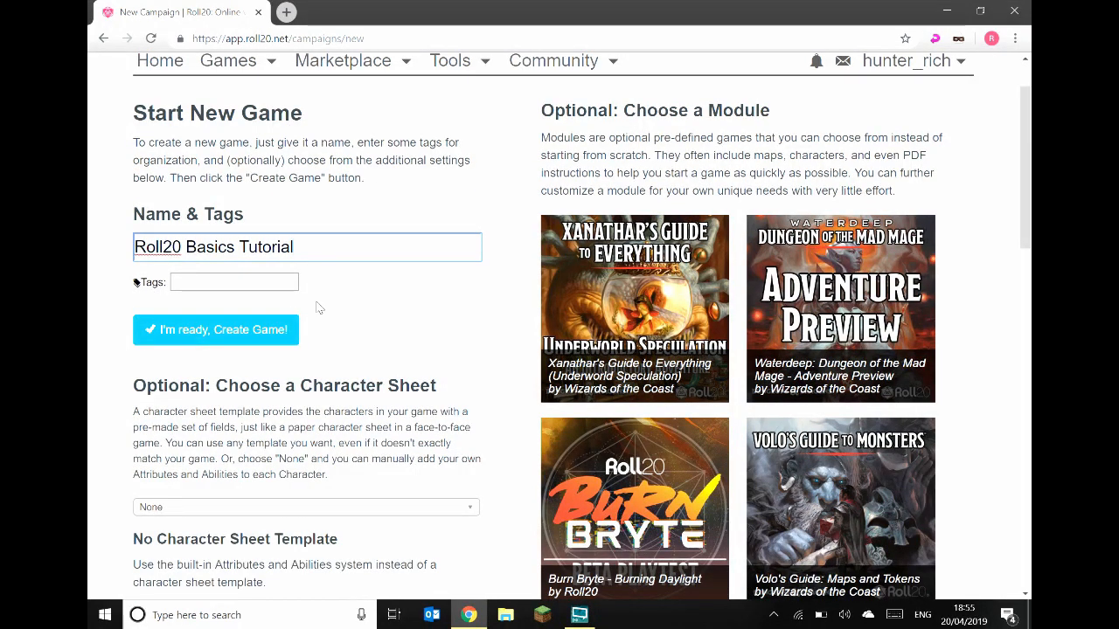
scroll(293, 304, down, 2)
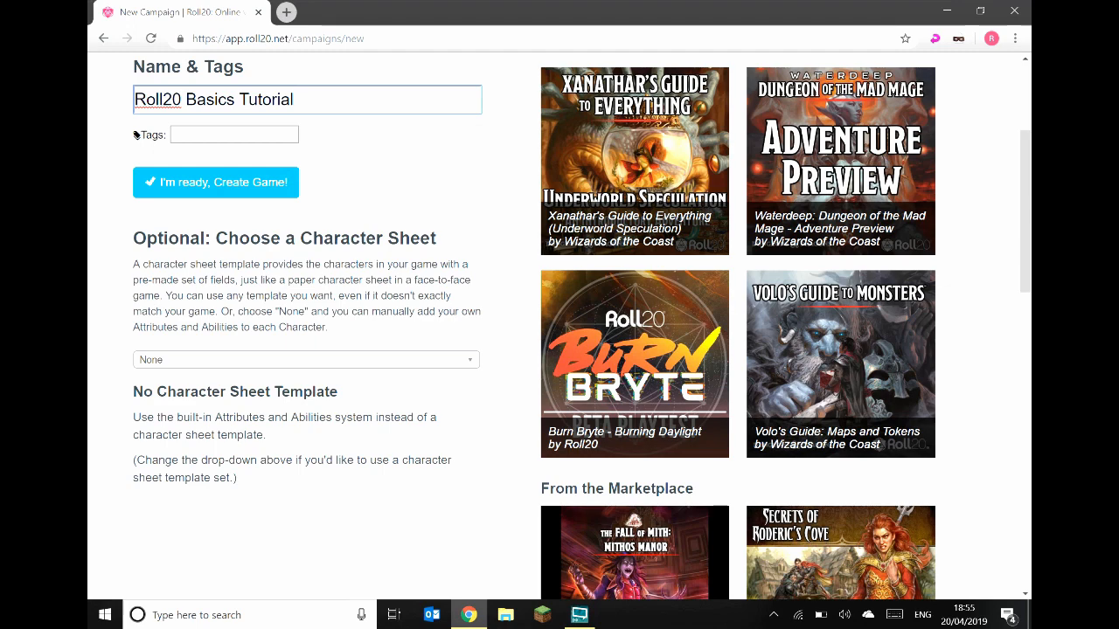
scroll(304, 278, down, 1)
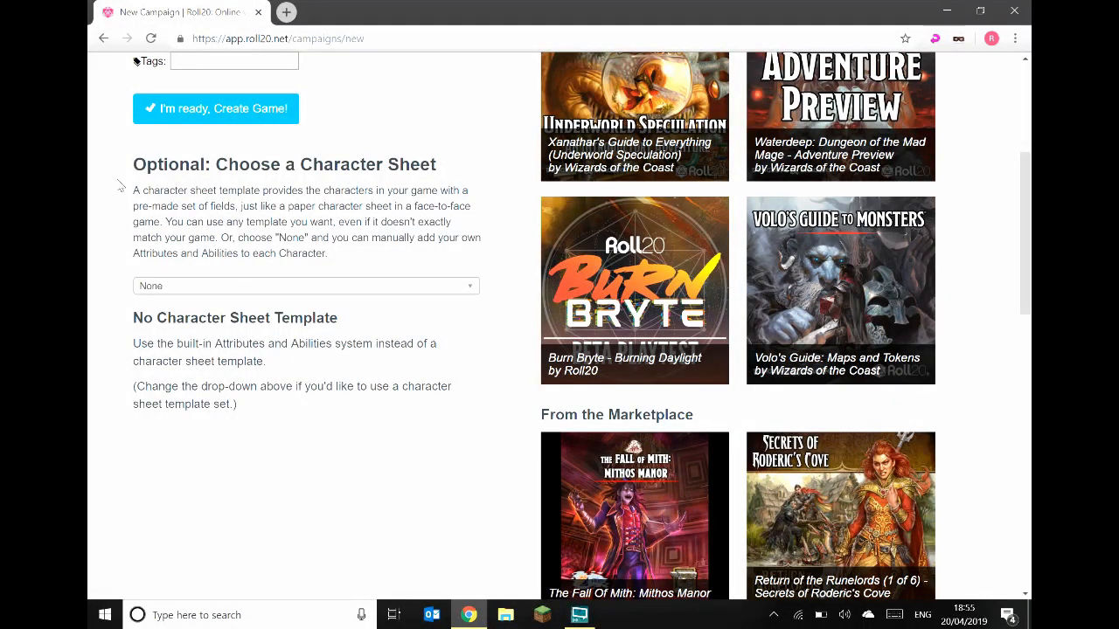
click(340, 291)
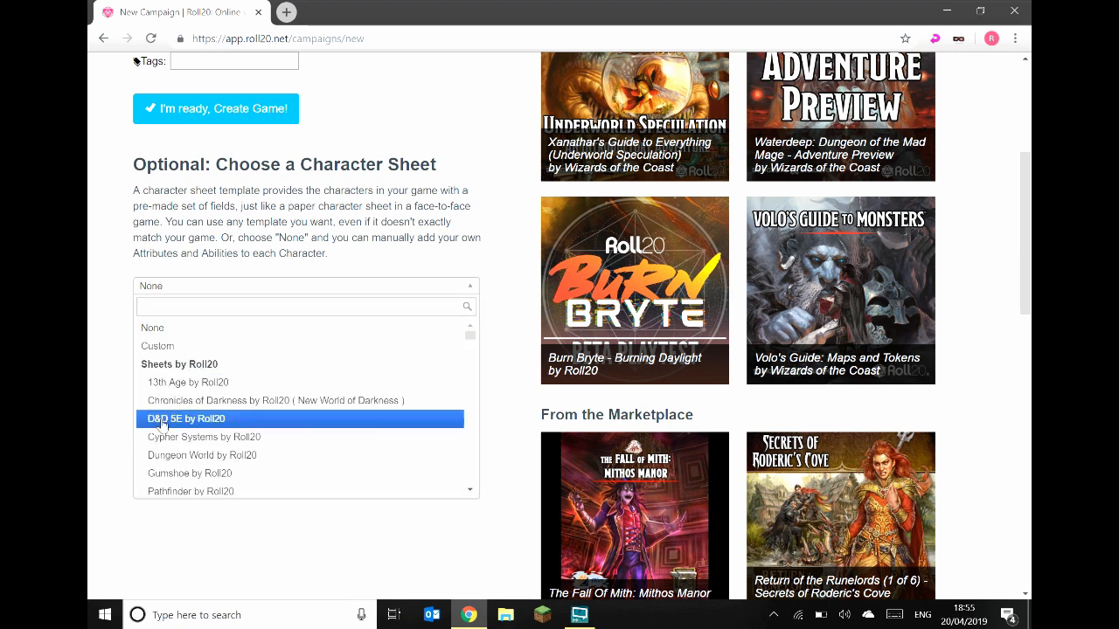
click(206, 425)
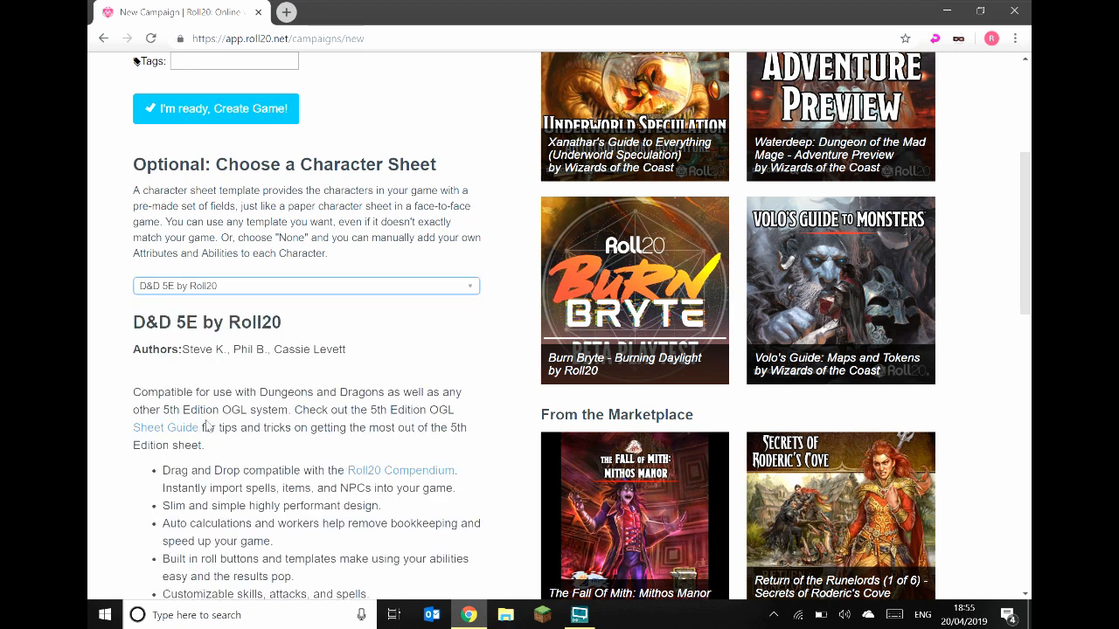
Examine the D&D 5E character sheet's preview and feature description, and look over the optional modules
scroll(109, 361, down, 1)
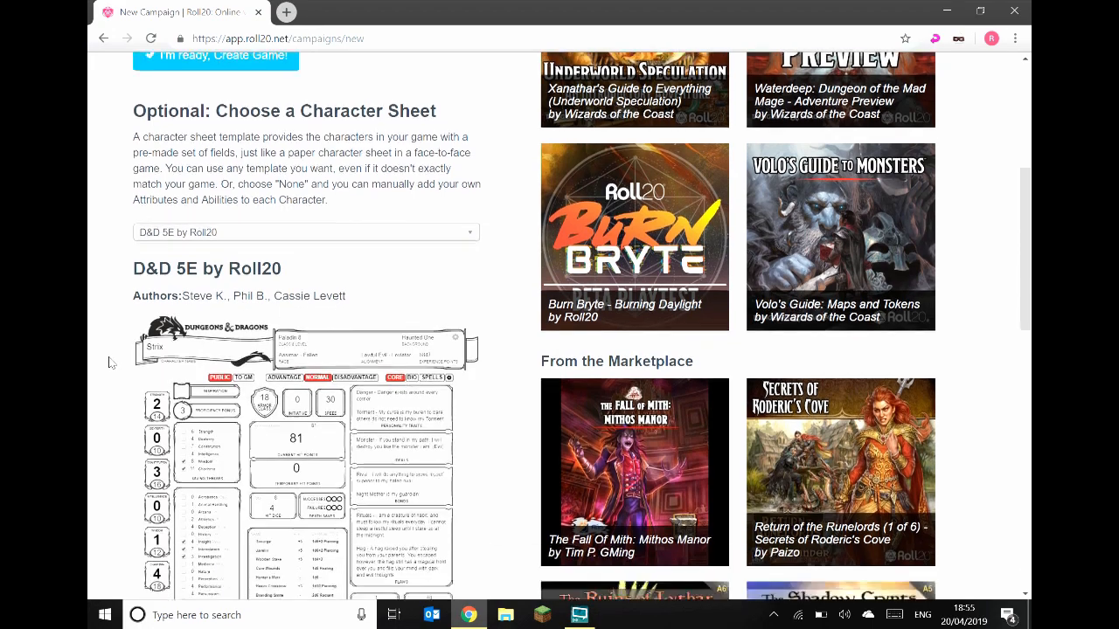
scroll(110, 362, down, 2)
scroll(110, 362, down, 2)
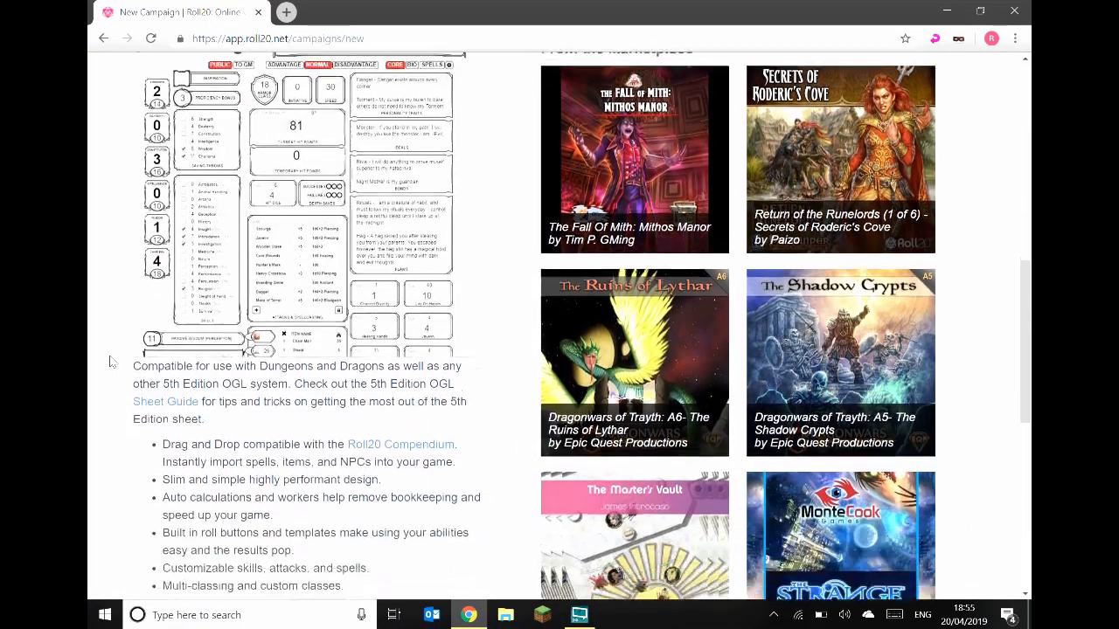
scroll(109, 362, down, 2)
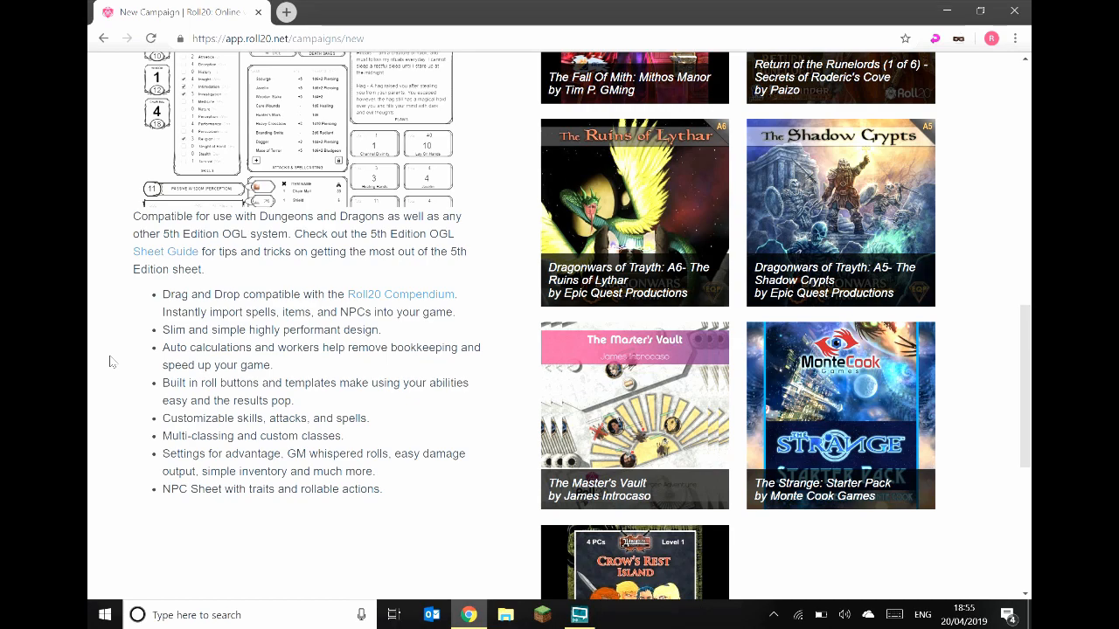
scroll(110, 362, up, 1)
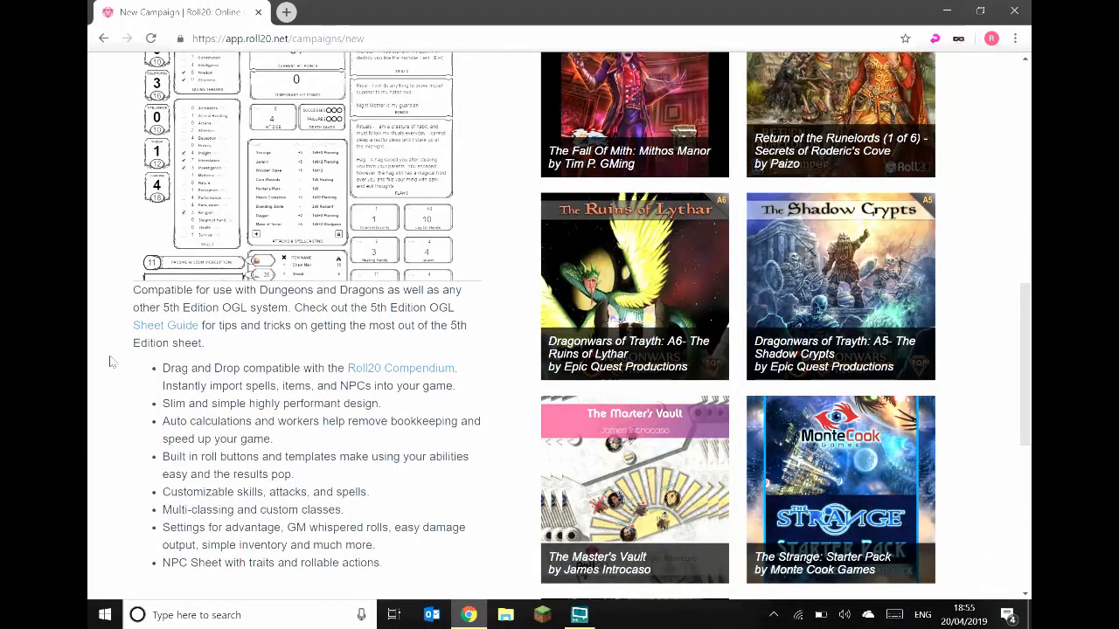
scroll(110, 362, down, 1)
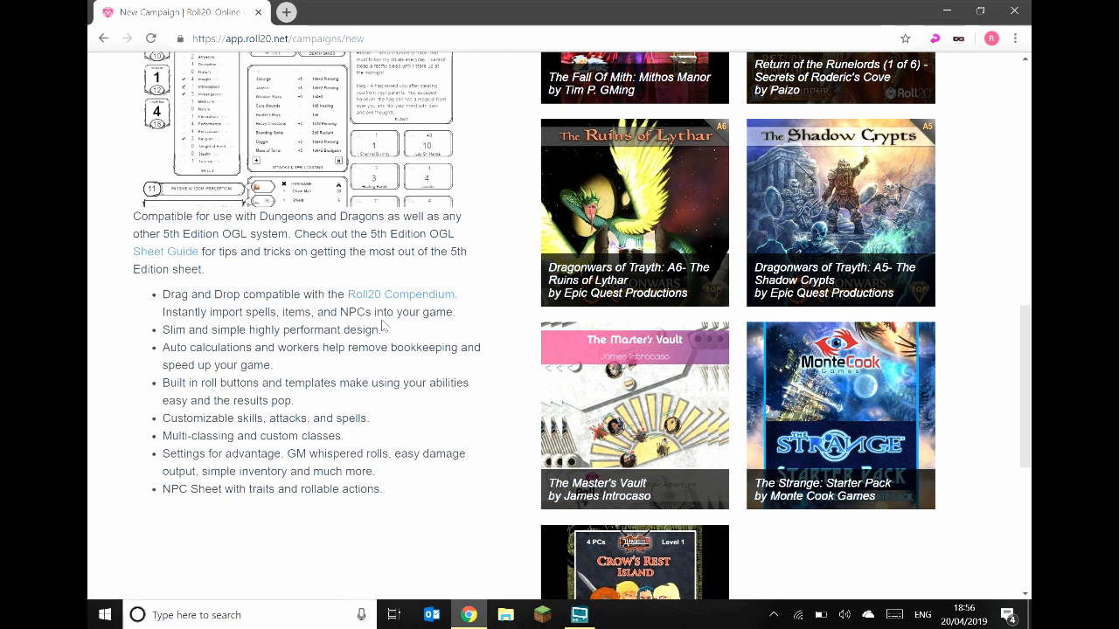
scroll(681, 230, up, 6)
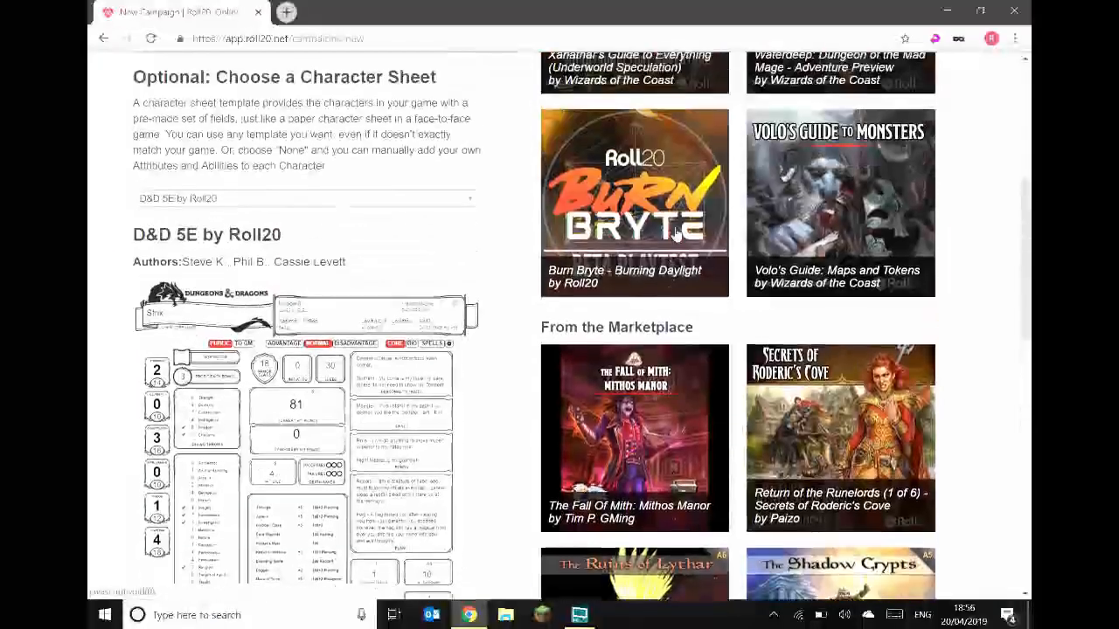
scroll(681, 230, up, 3)
scroll(641, 203, down, 1)
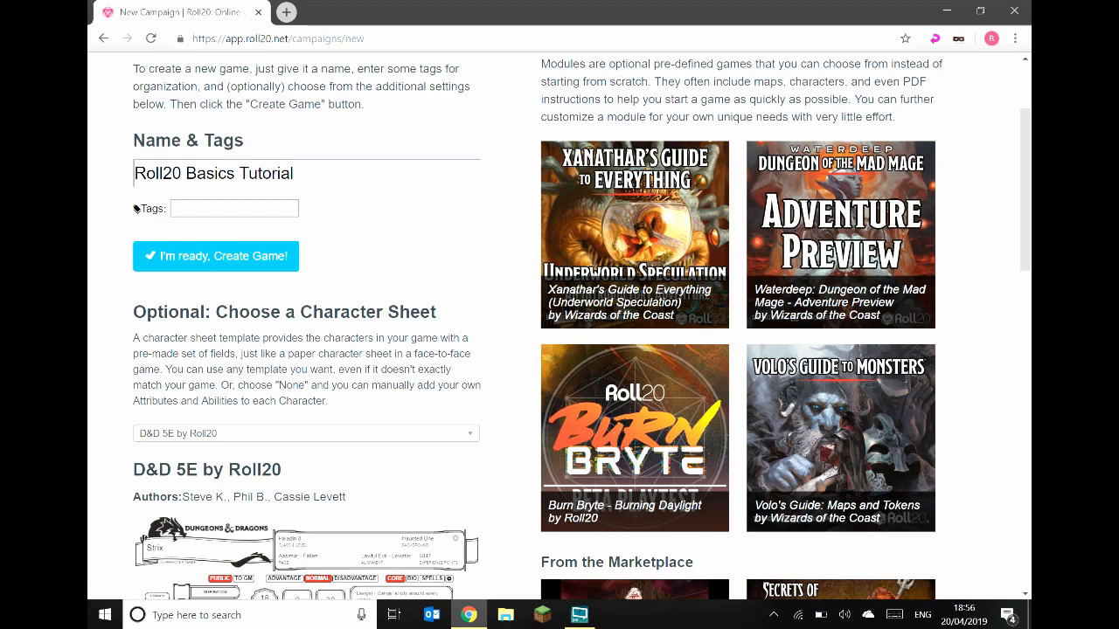
Create the game with the chosen name and character sheet, without adding a module
scroll(136, 209, down, 8)
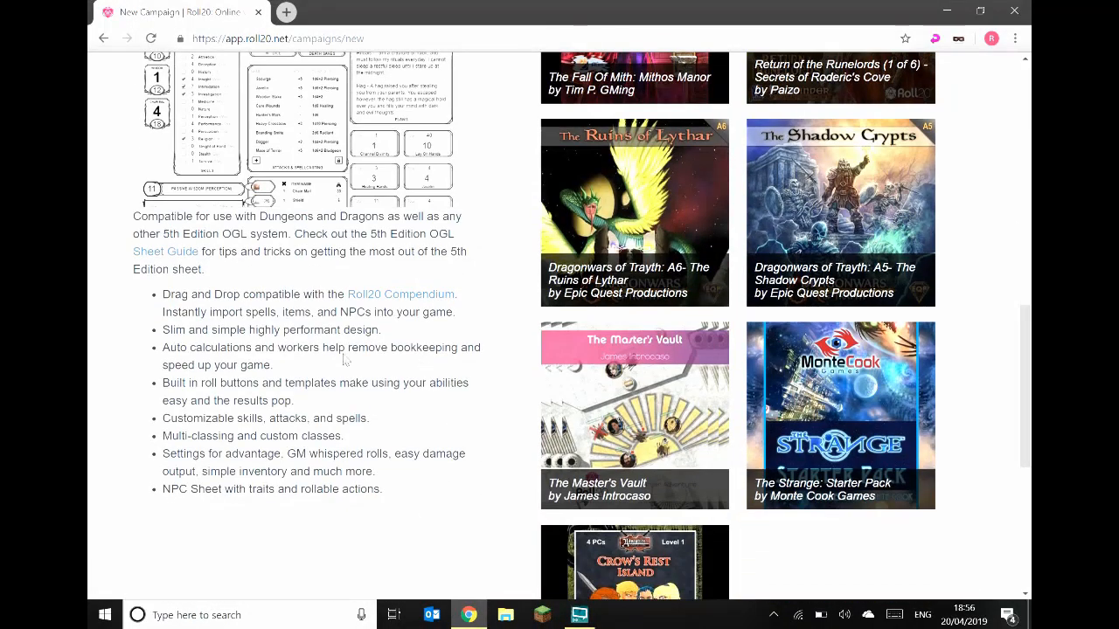
scroll(287, 312, down, 1)
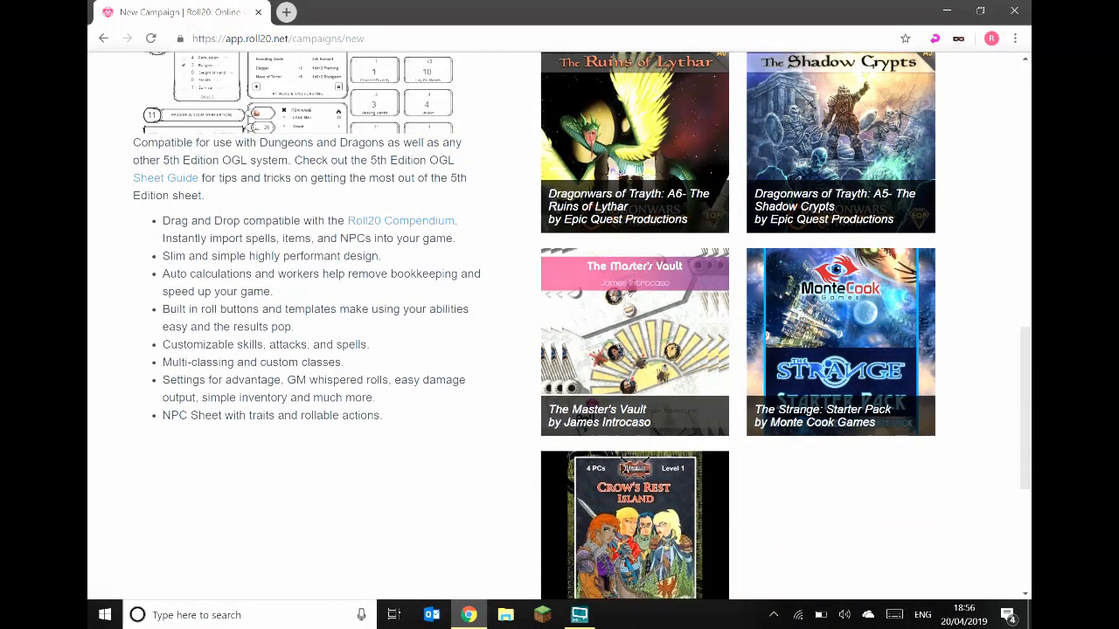
scroll(286, 315, down, 4)
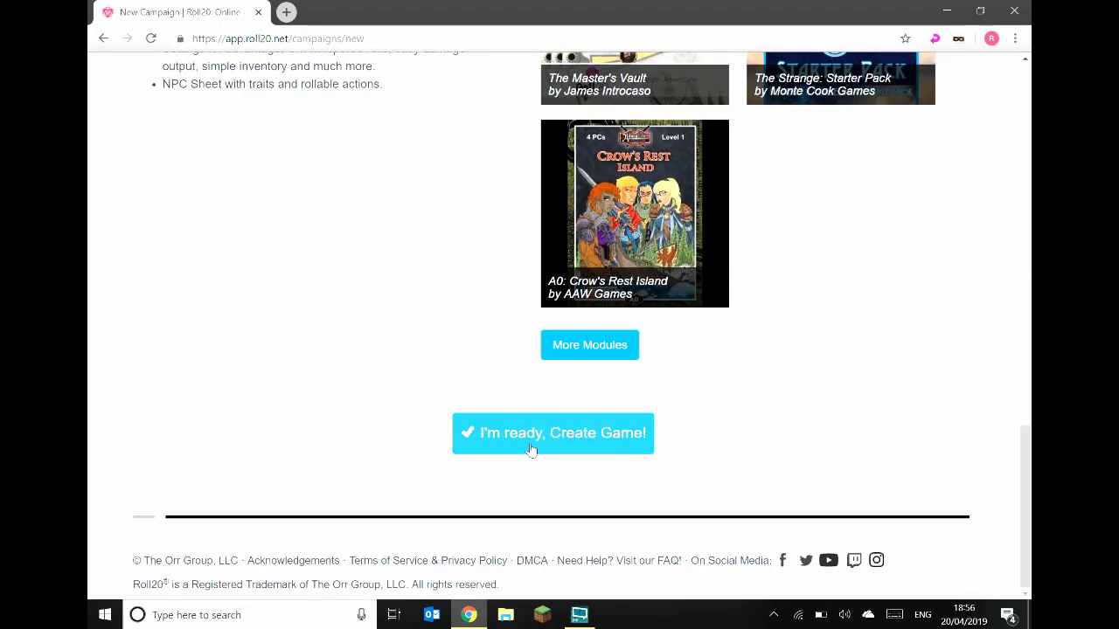
click(521, 448)
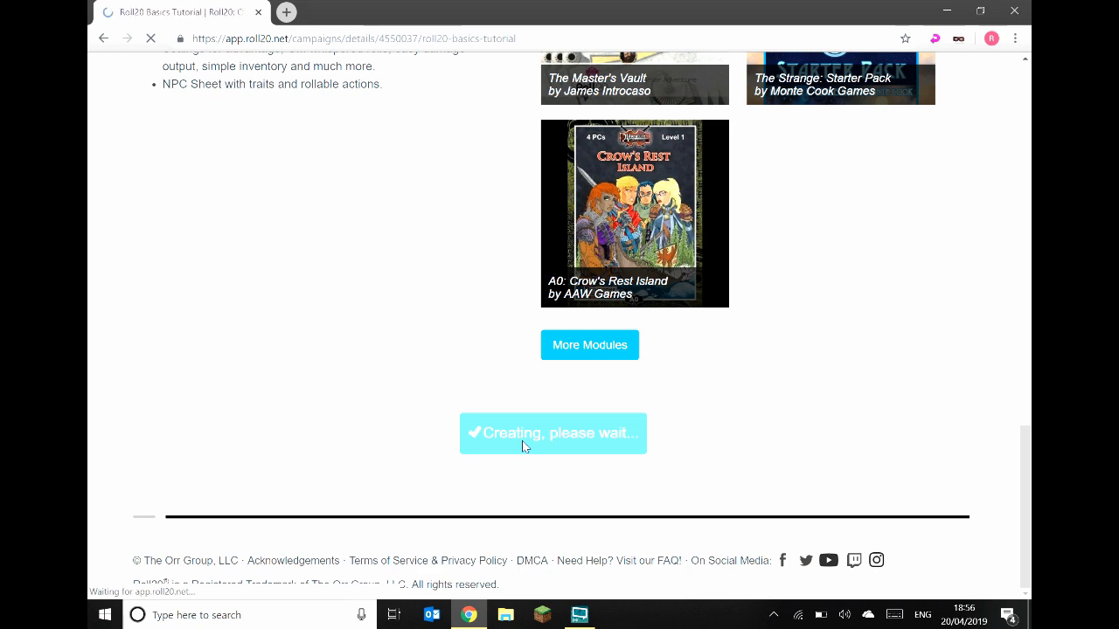
Examine the new game's details page, including its content and player-recruitment options
scroll(514, 390, down, 3)
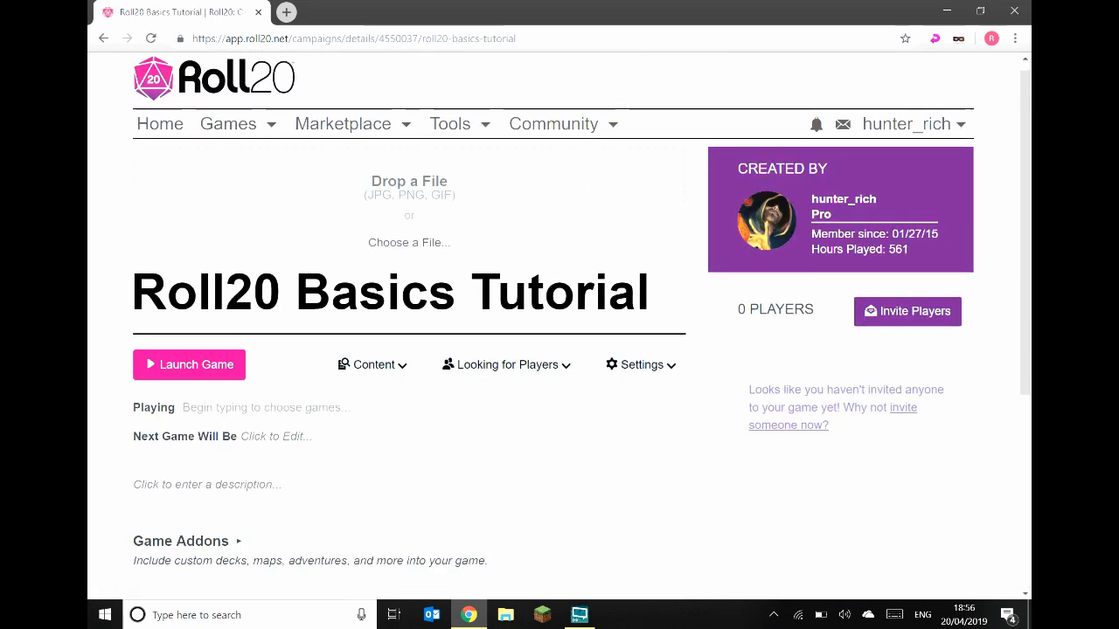
scroll(210, 324, up, 3)
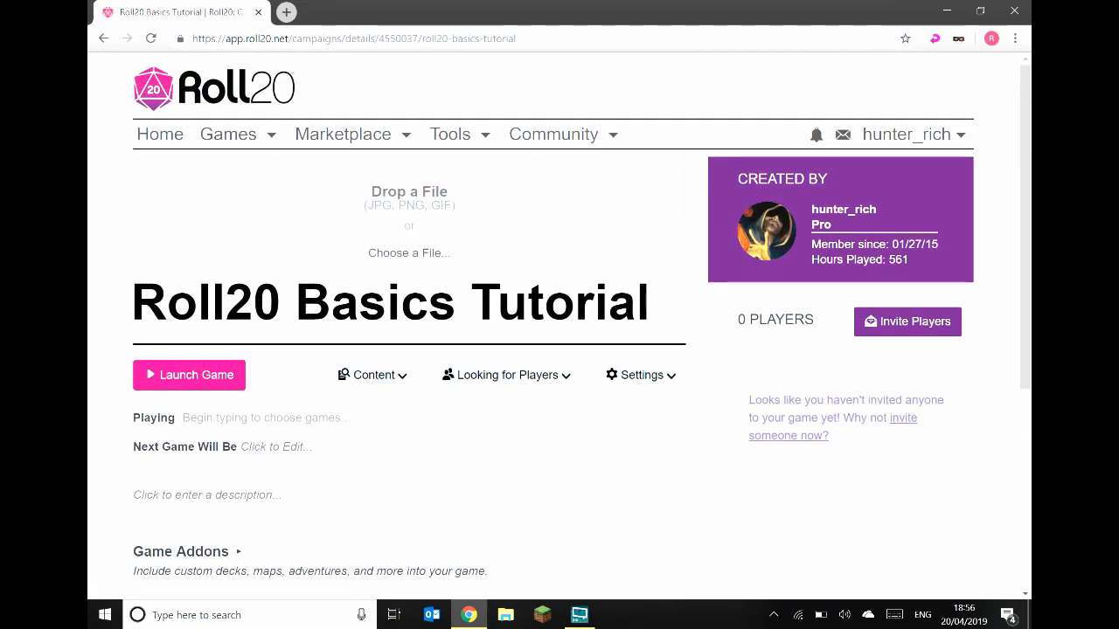
scroll(194, 328, down, 1)
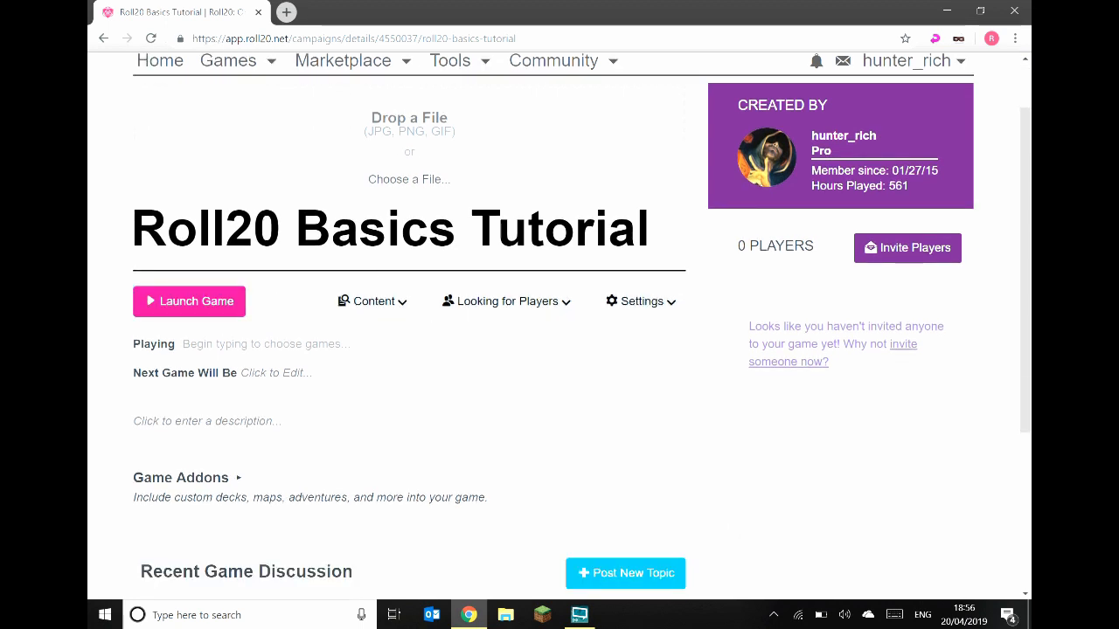
click(394, 314)
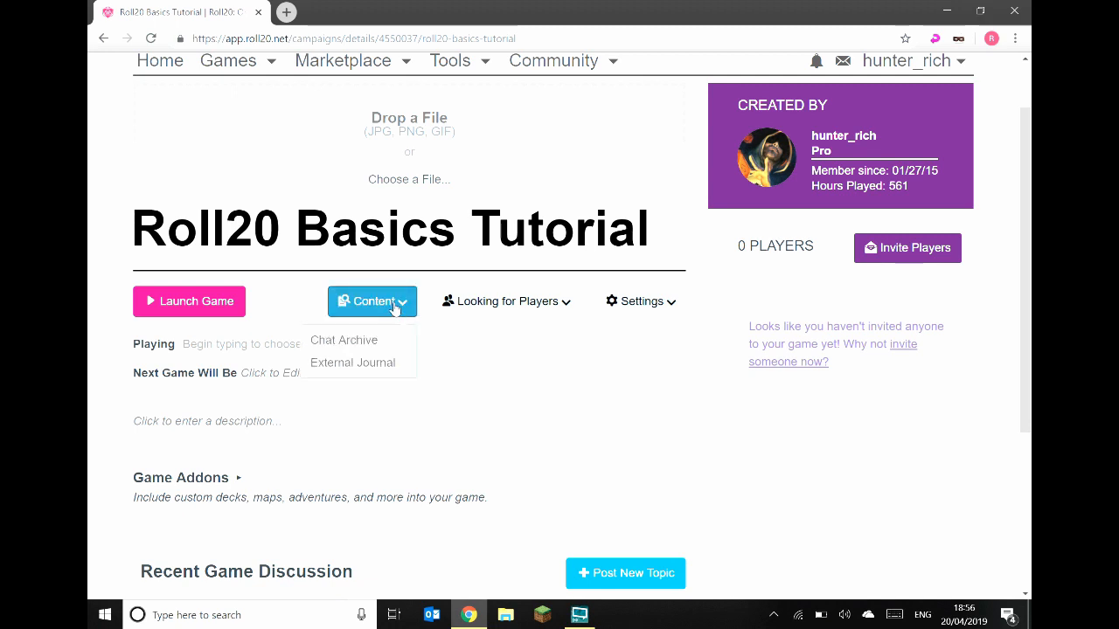
click(394, 308)
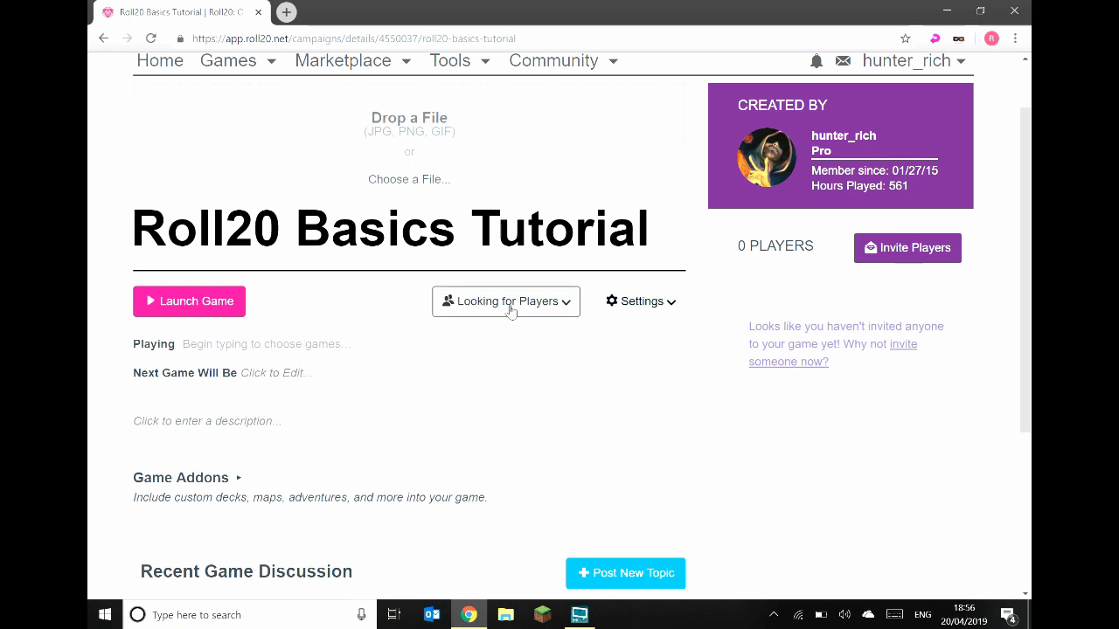
scroll(519, 373, up, 1)
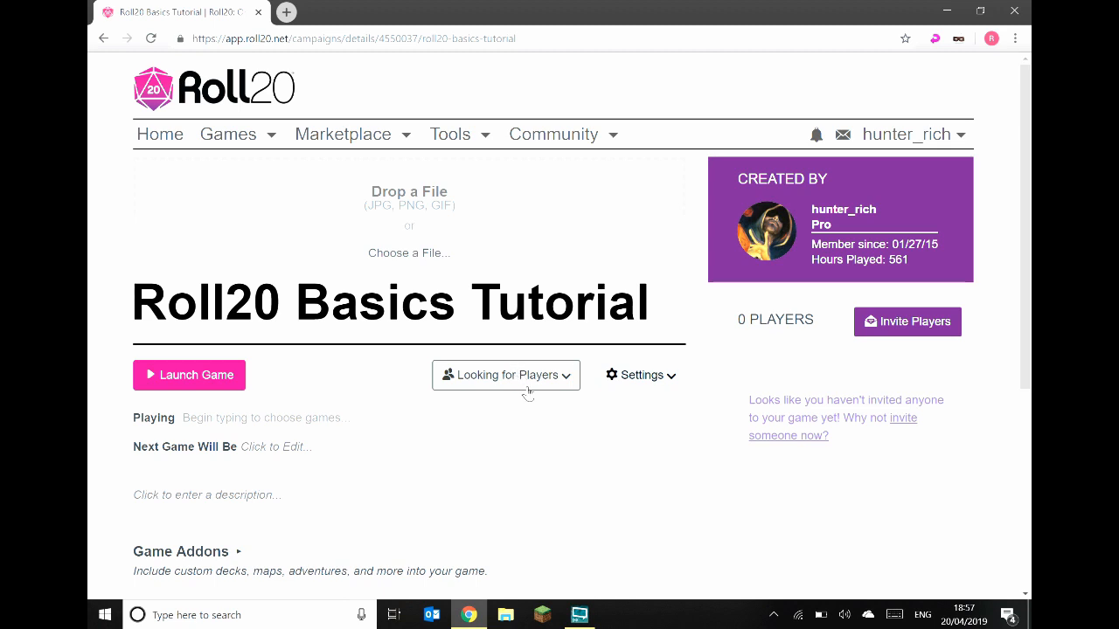
click(532, 389)
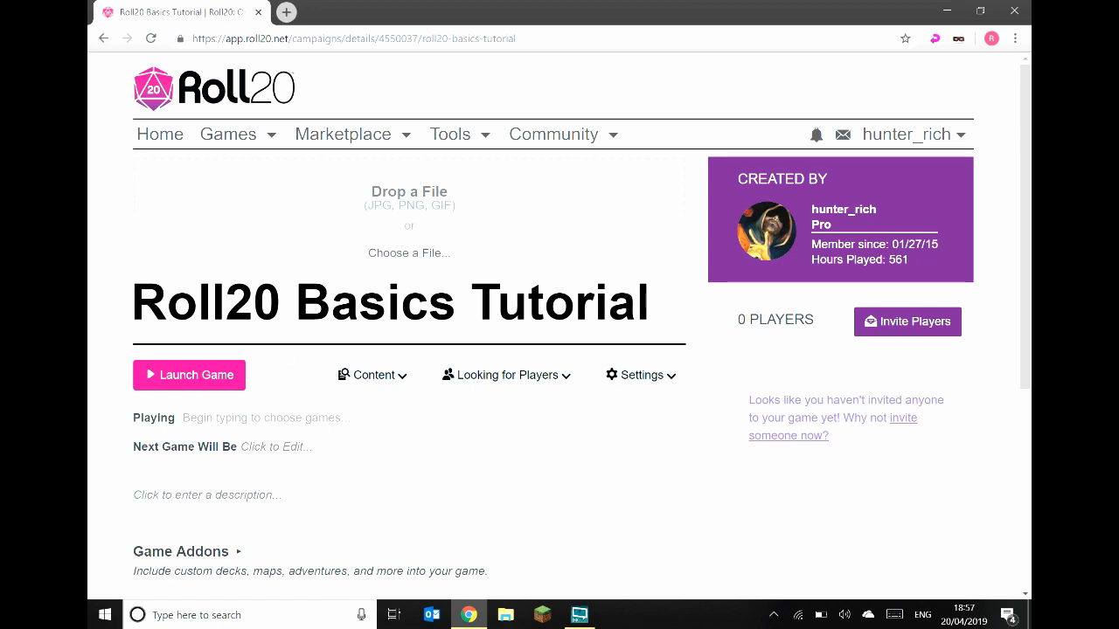
mouse_move(276, 142)
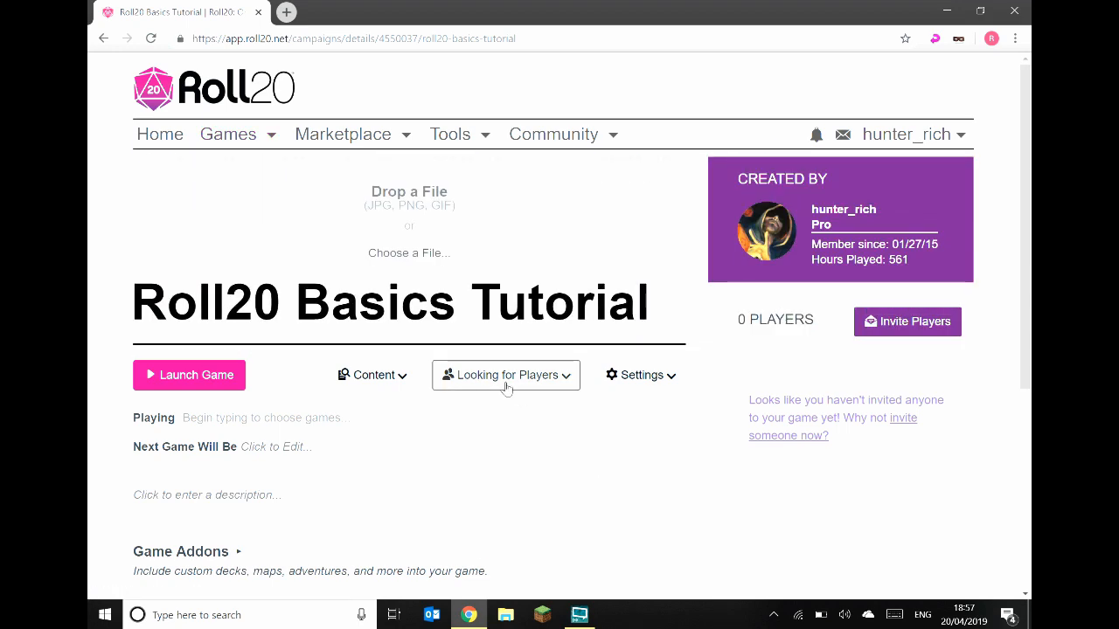
scroll(506, 388, down, 1)
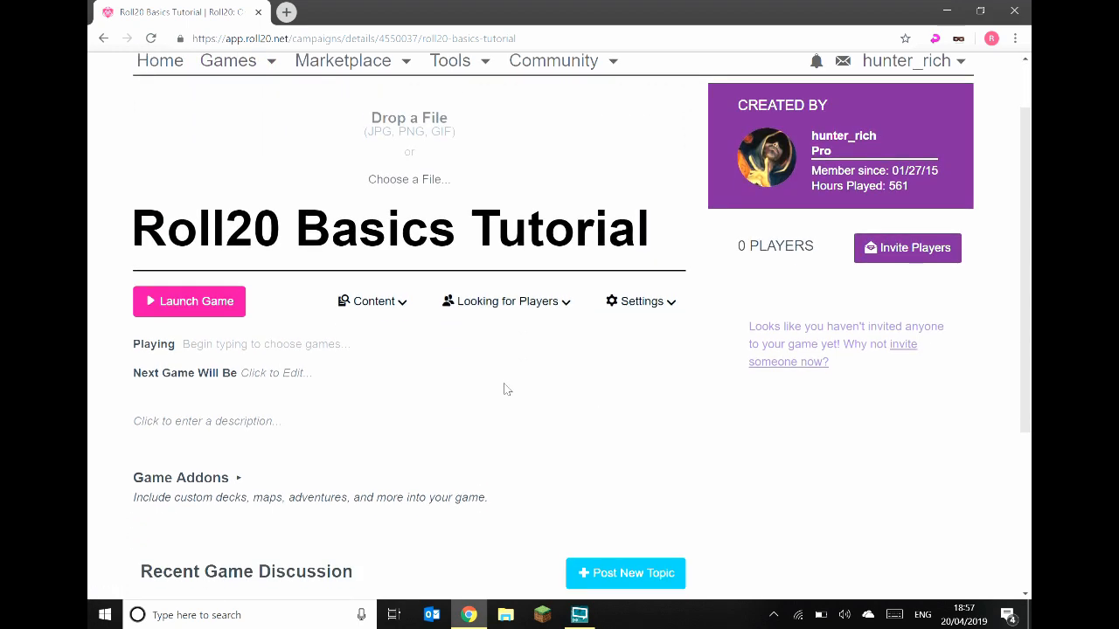
Open the game's settings page and review the public access, background image and character import options
click(646, 303)
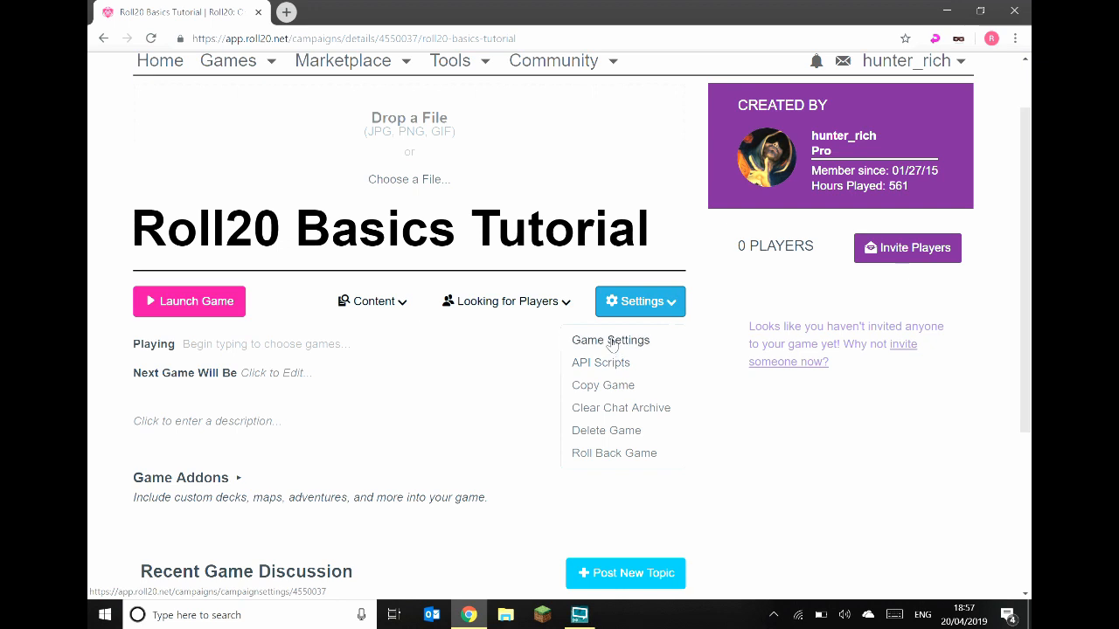
click(612, 343)
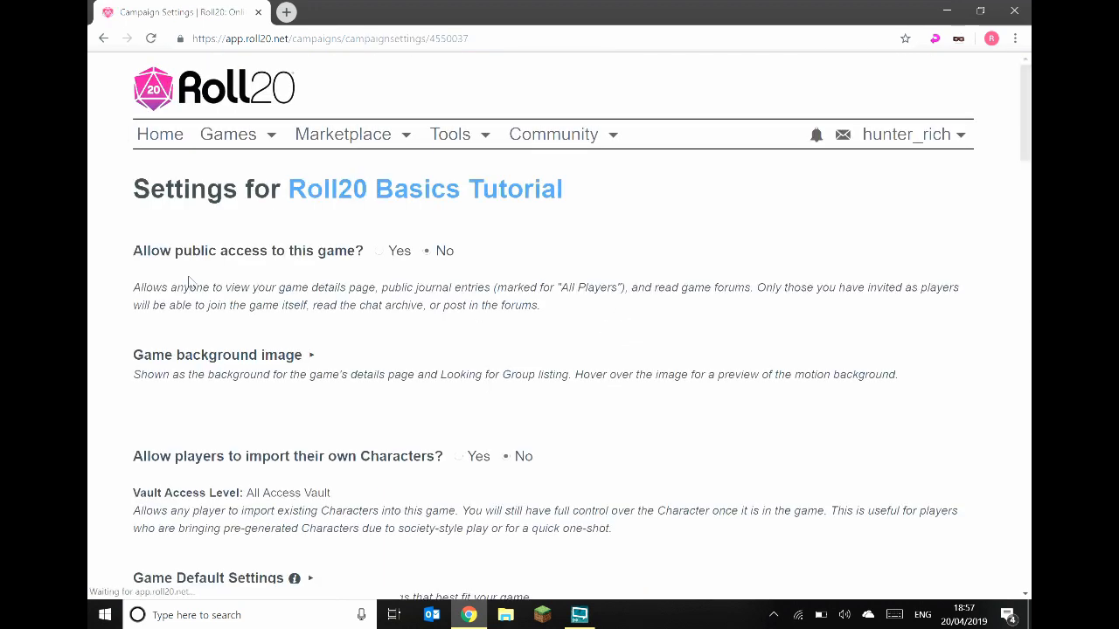
scroll(248, 269, down, 1)
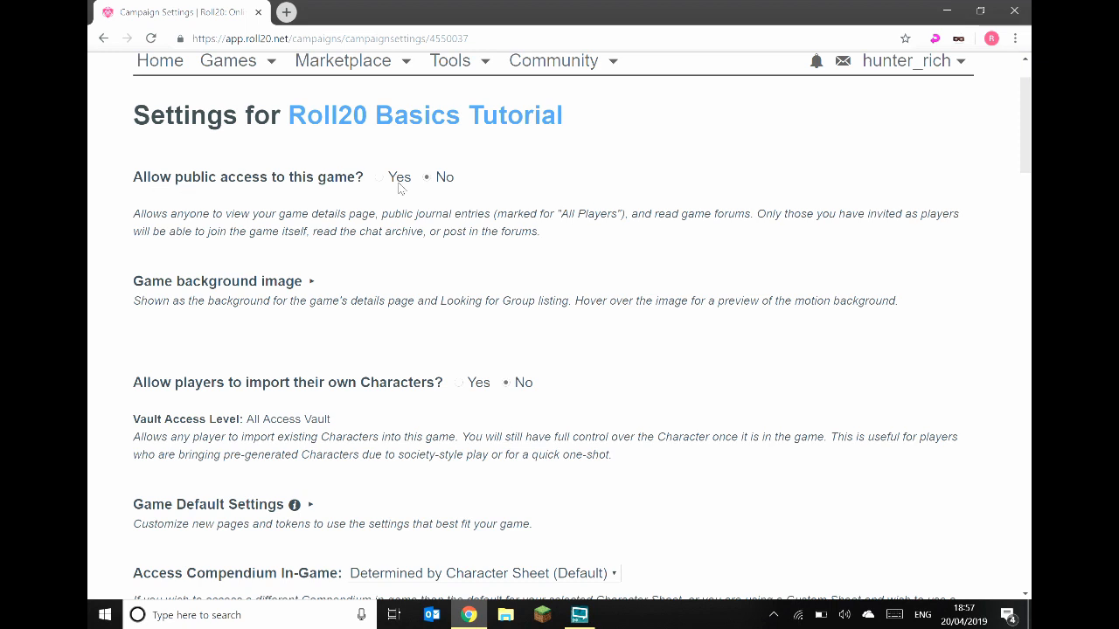
scroll(311, 210, down, 1)
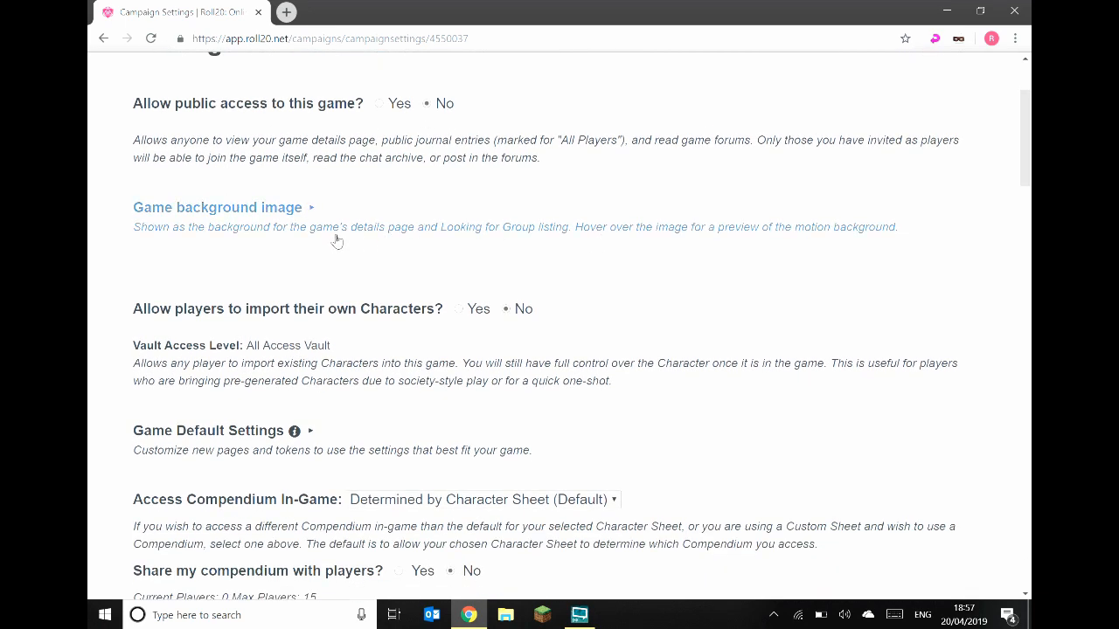
Expand the Game Default Settings and review the page size, grid, fog of war and token defaults
scroll(337, 240, down, 1)
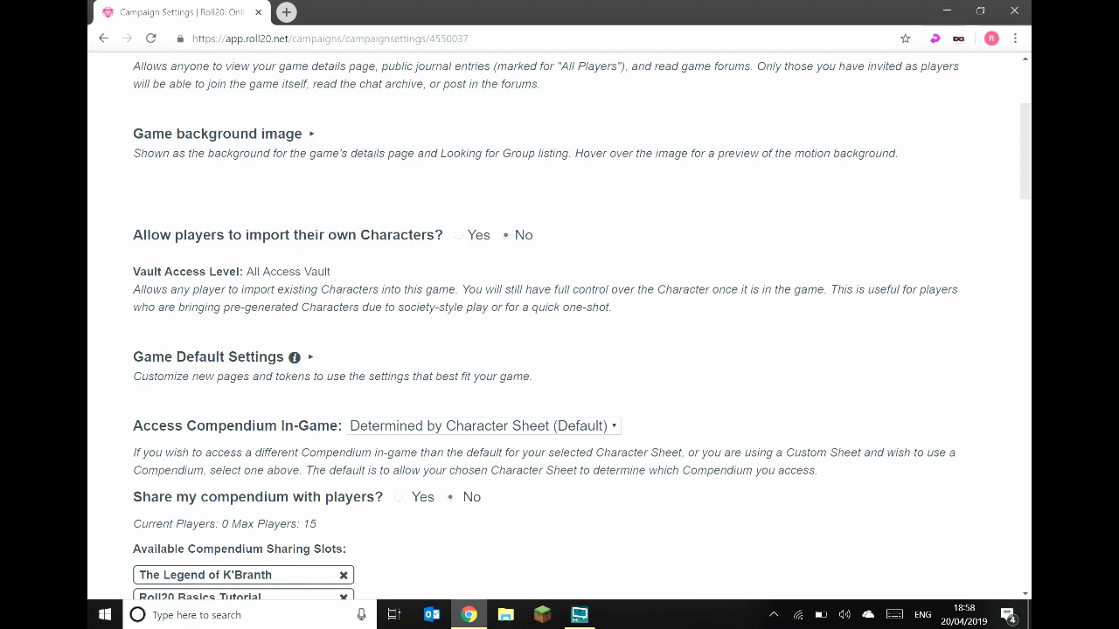
scroll(263, 276, down, 1)
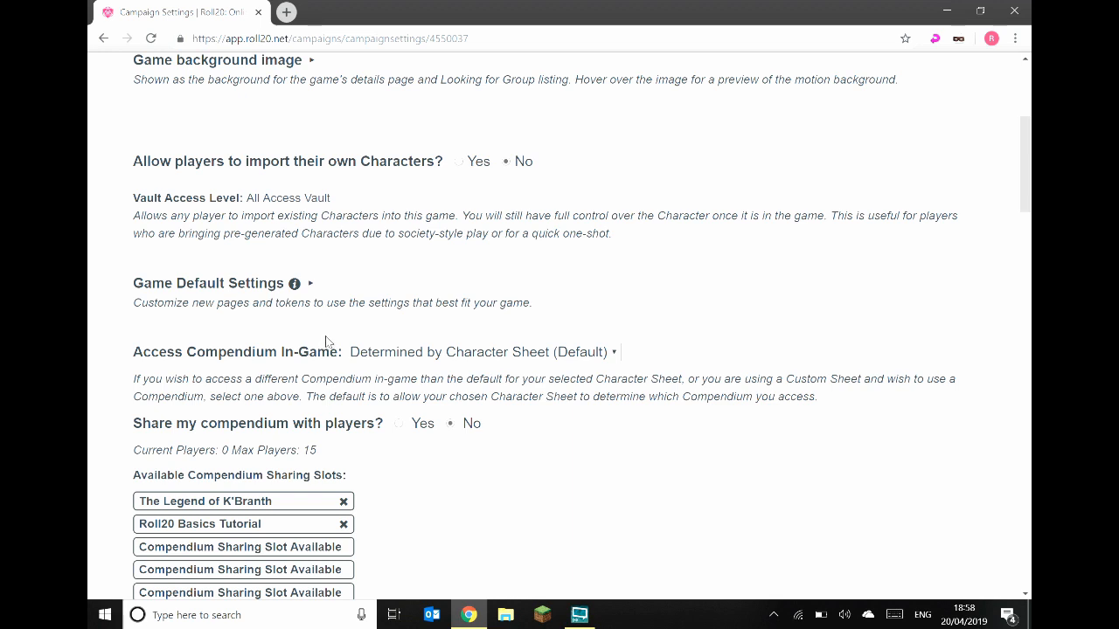
click(223, 292)
scroll(425, 274, down, 2)
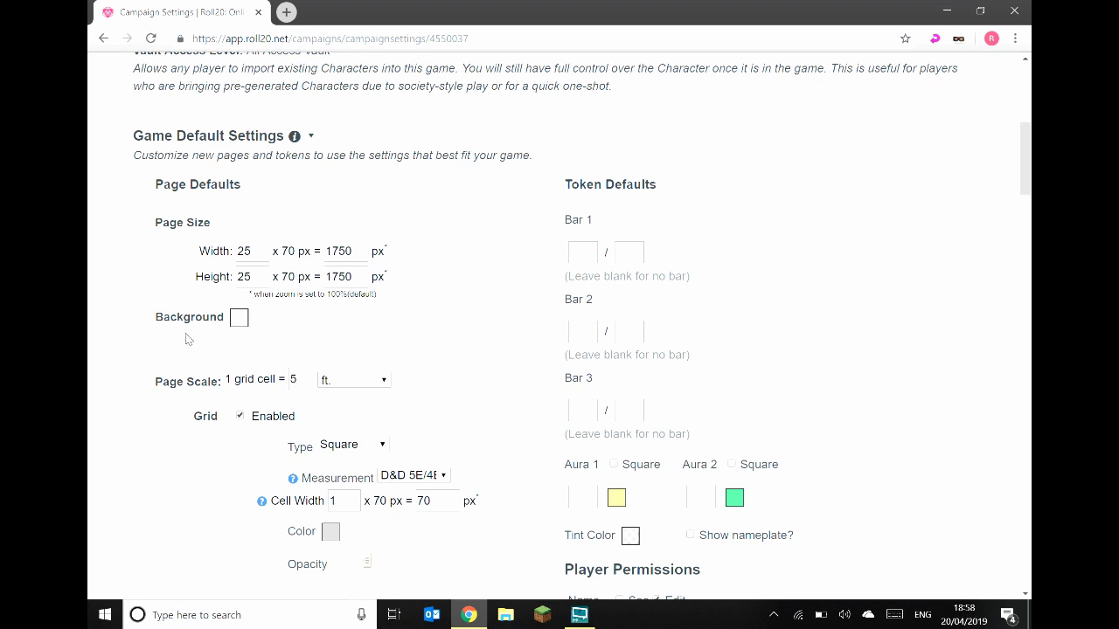
scroll(297, 400, down, 3)
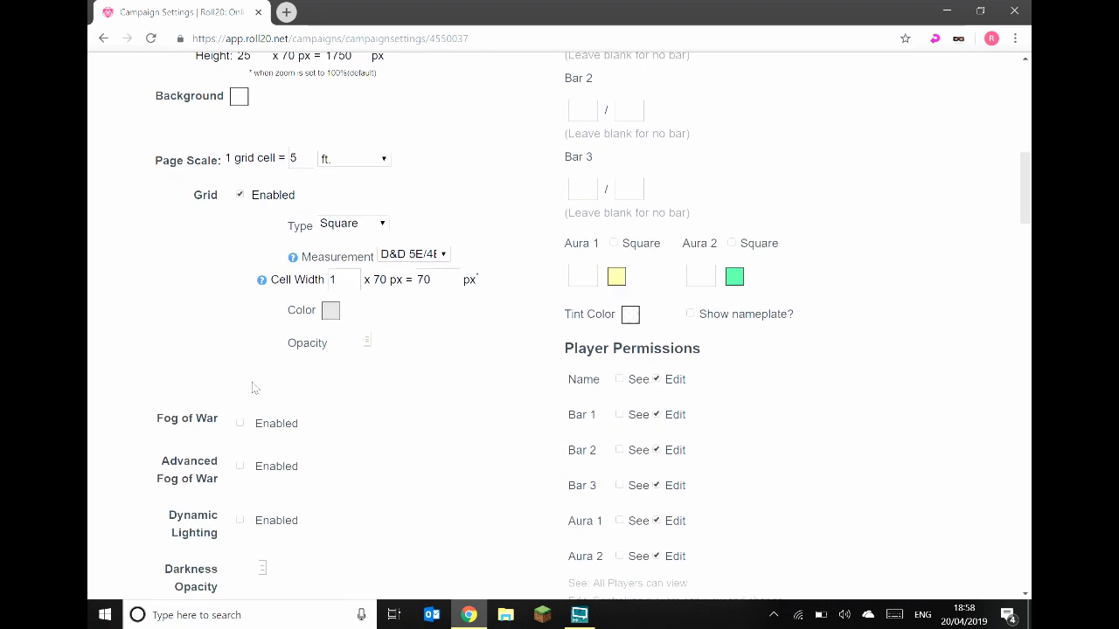
scroll(554, 183, up, 2)
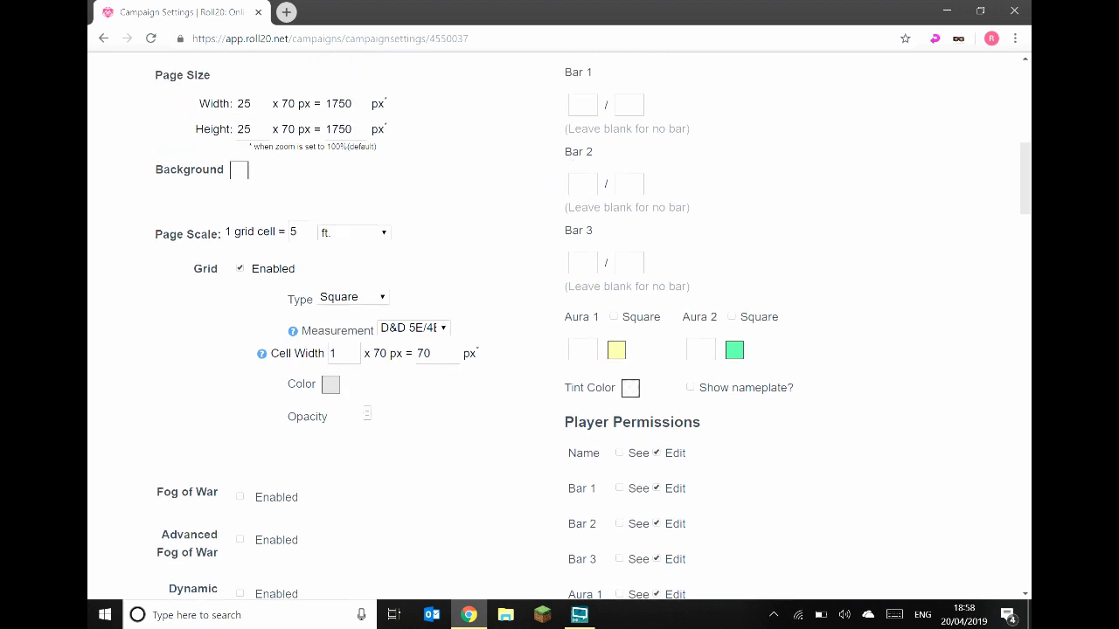
scroll(554, 183, up, 1)
scroll(612, 228, down, 3)
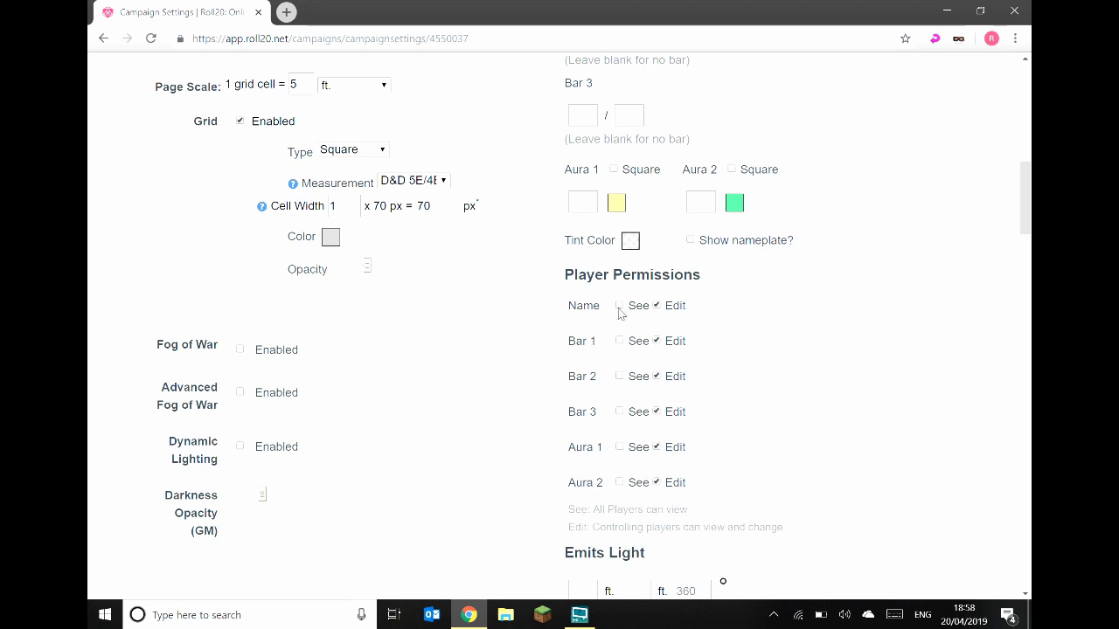
Allow all players to see Bar 1 in the default token permissions and save the settings
click(619, 342)
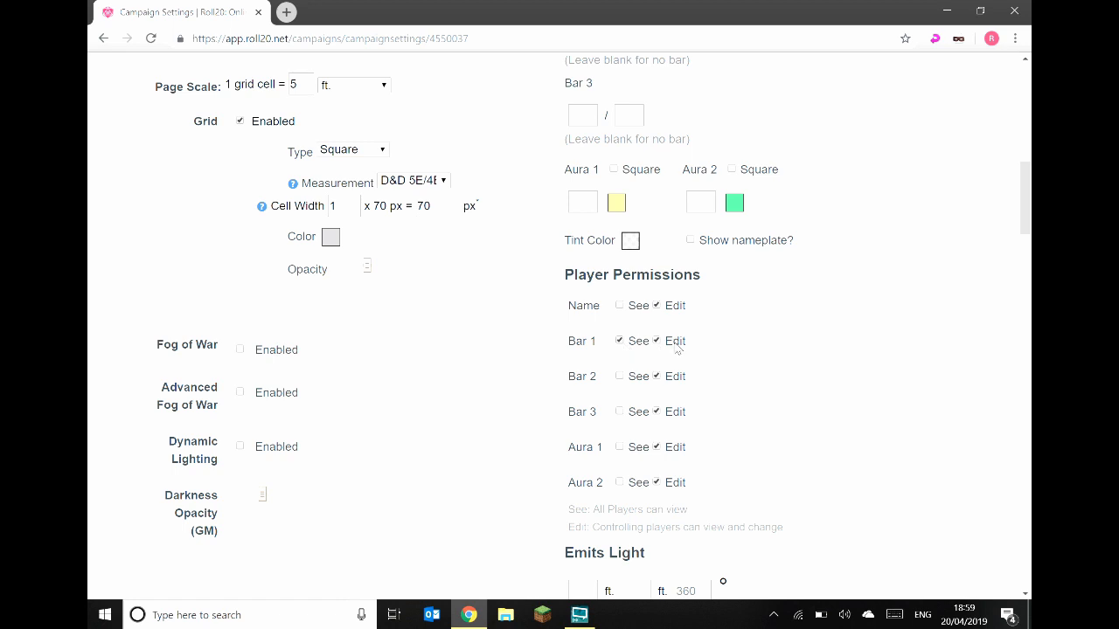
scroll(505, 350, down, 3)
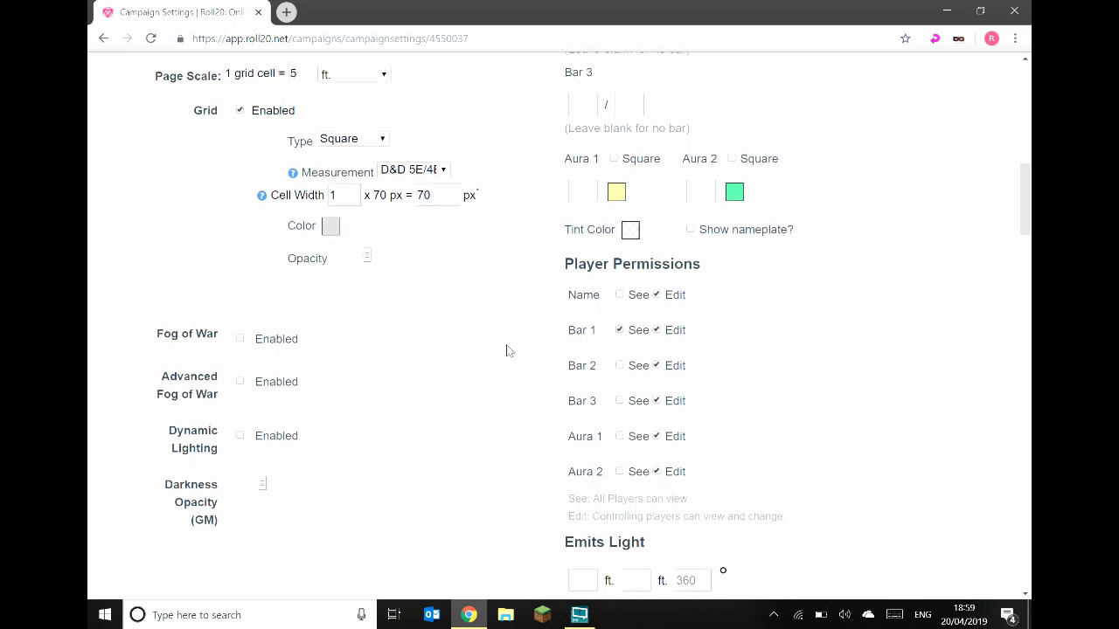
scroll(428, 346, down, 1)
scroll(382, 368, up, 1)
click(187, 527)
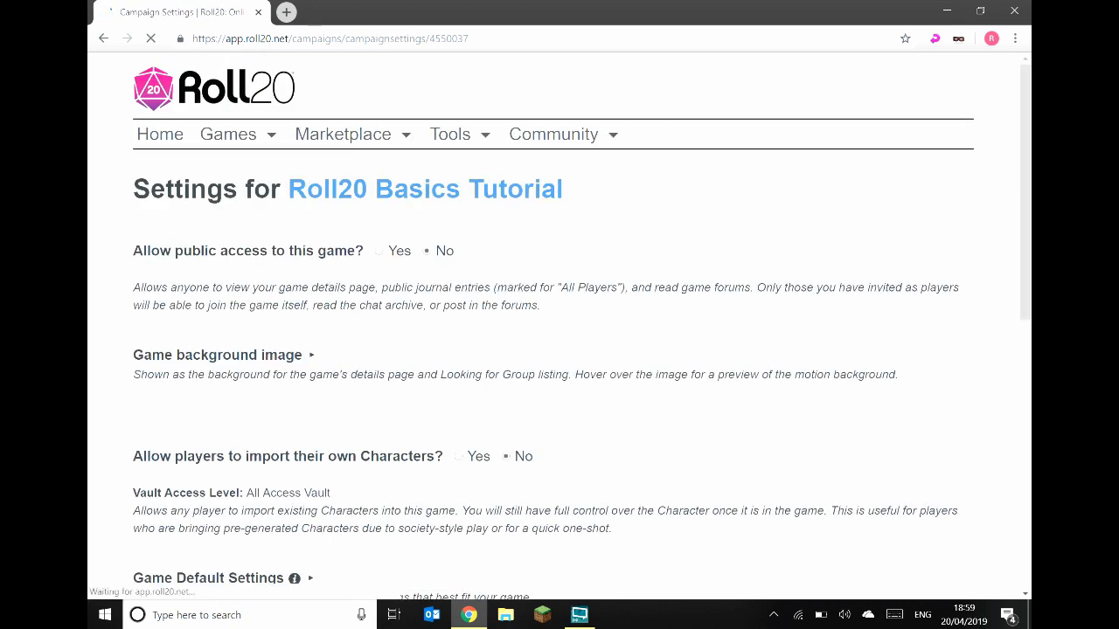
Turn on compendium sharing with players for this game
scroll(280, 353, down, 3)
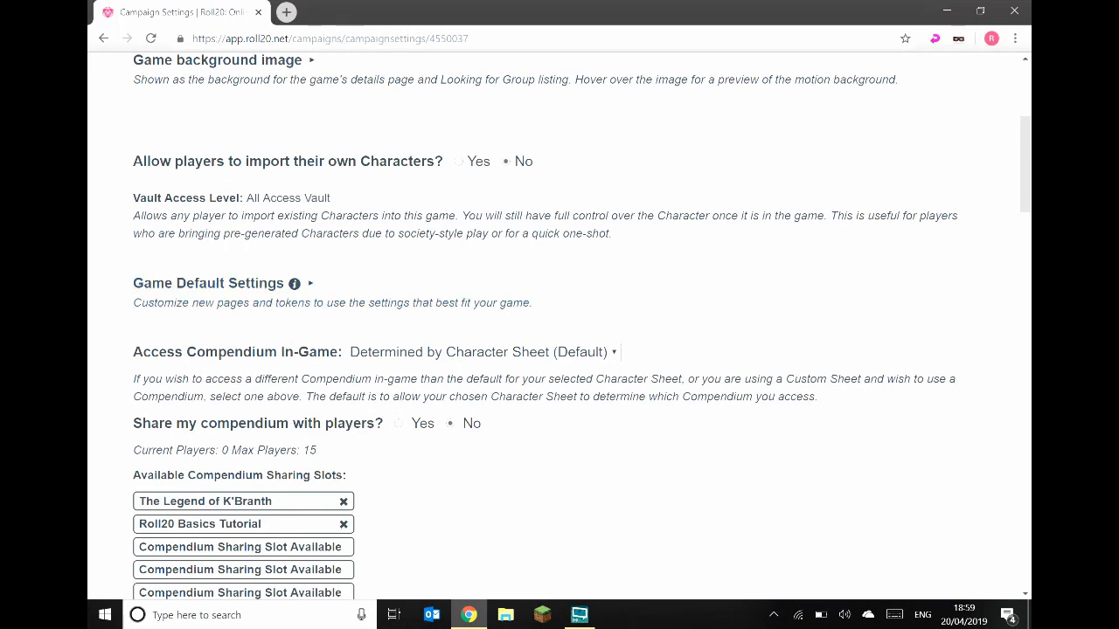
scroll(135, 295, down, 1)
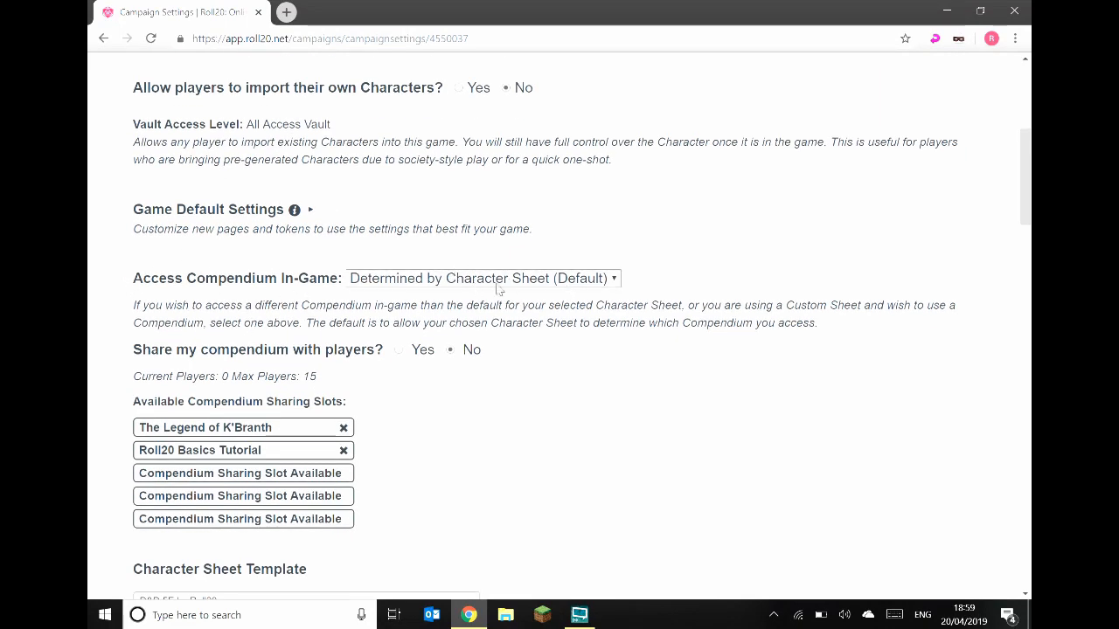
scroll(252, 269, down, 1)
click(400, 277)
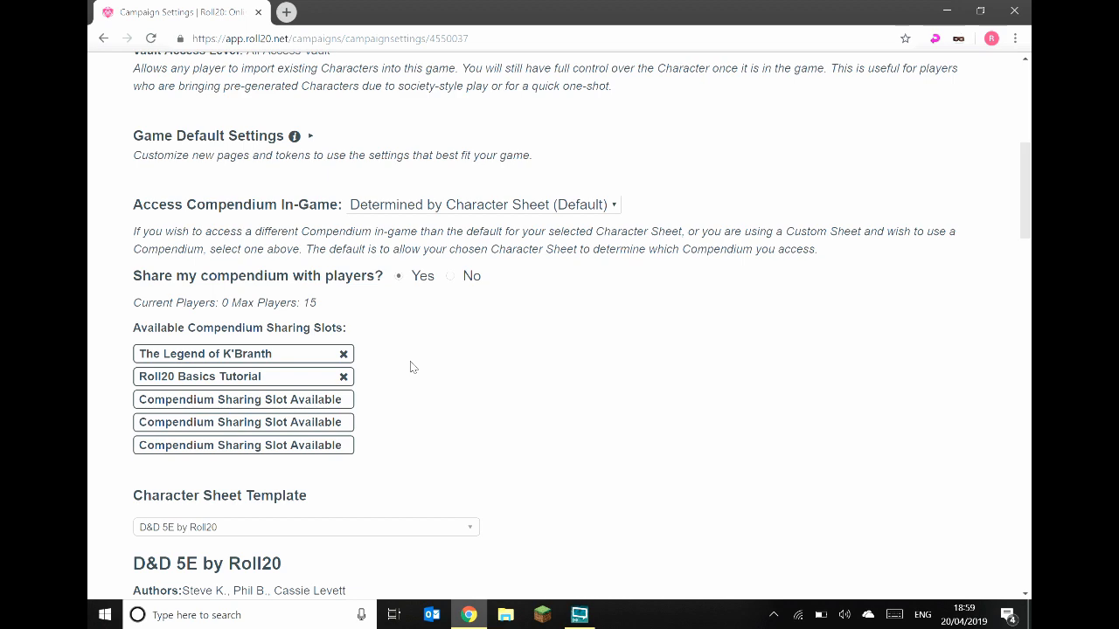
Review the available character sheet templates and keep D&D 5E by Roll20 selected
scroll(412, 367, down, 3)
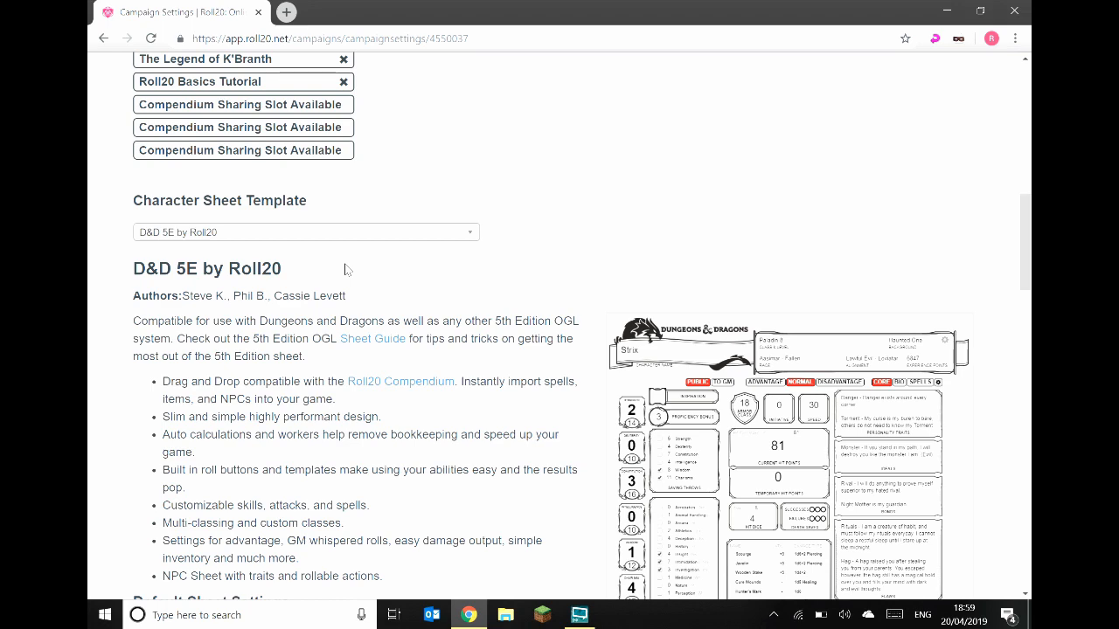
scroll(345, 269, down, 1)
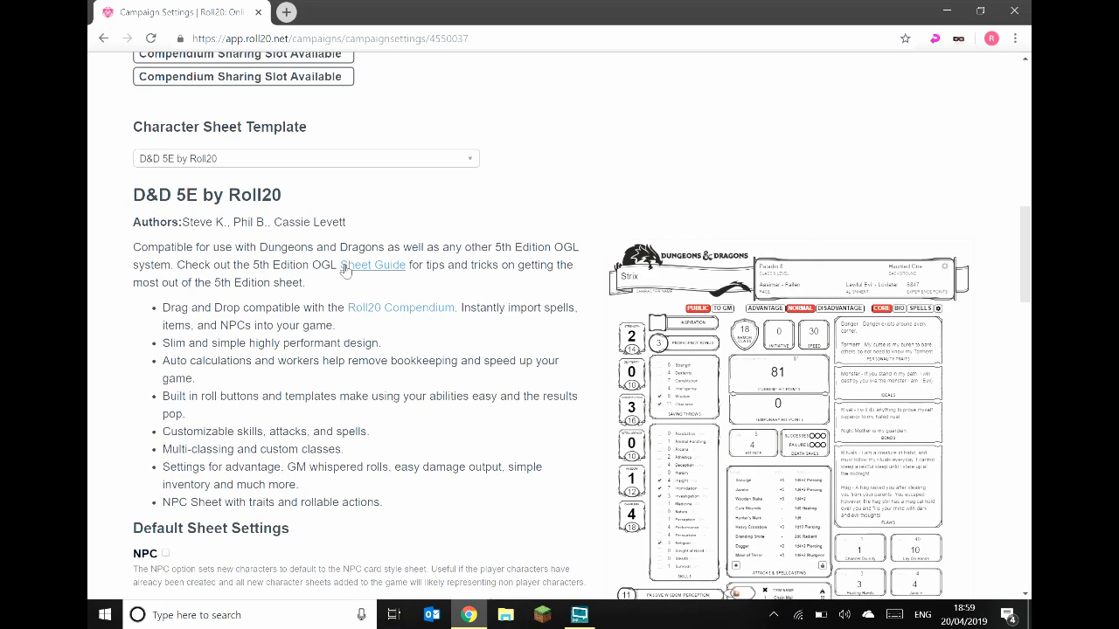
click(210, 159)
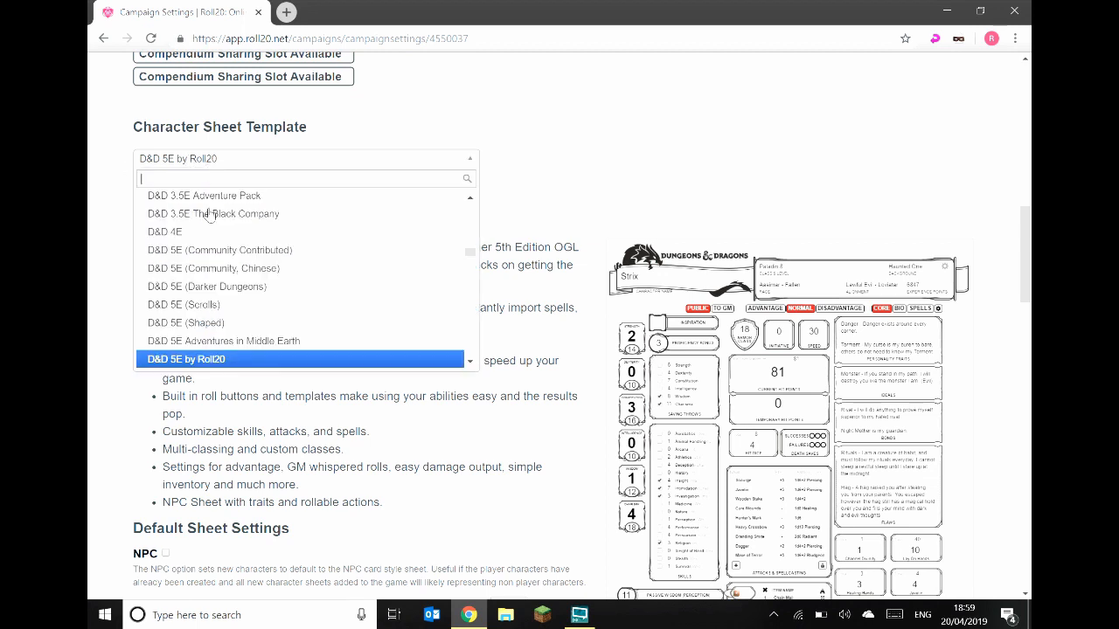
click(217, 360)
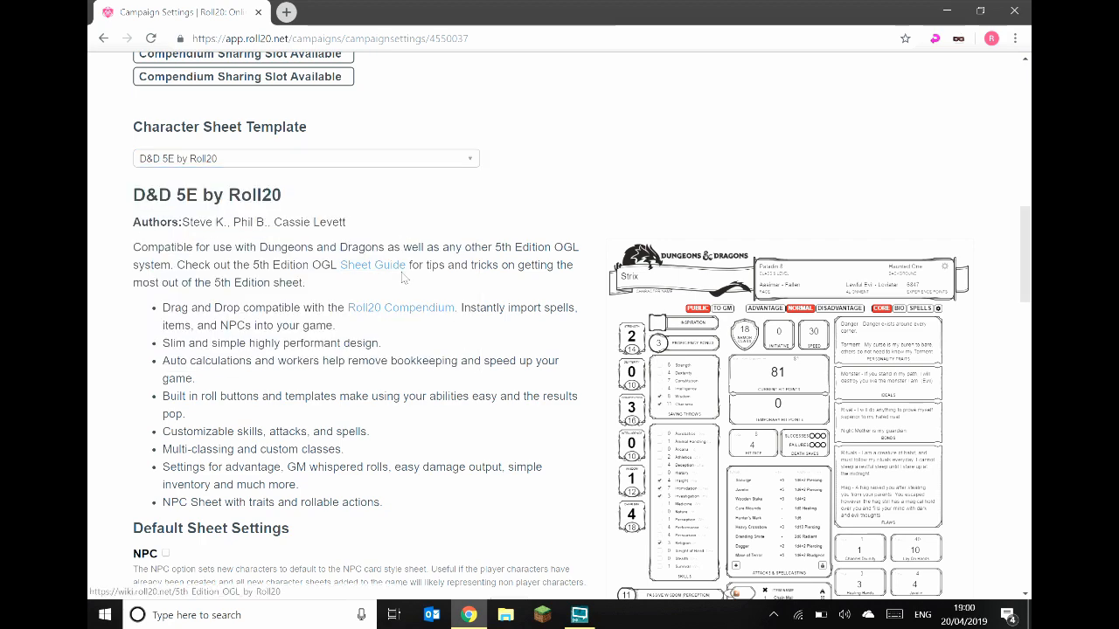
Enable the NPC option in the default sheet settings so new characters use the NPC card style sheet
scroll(405, 278, down, 3)
scroll(405, 278, down, 3)
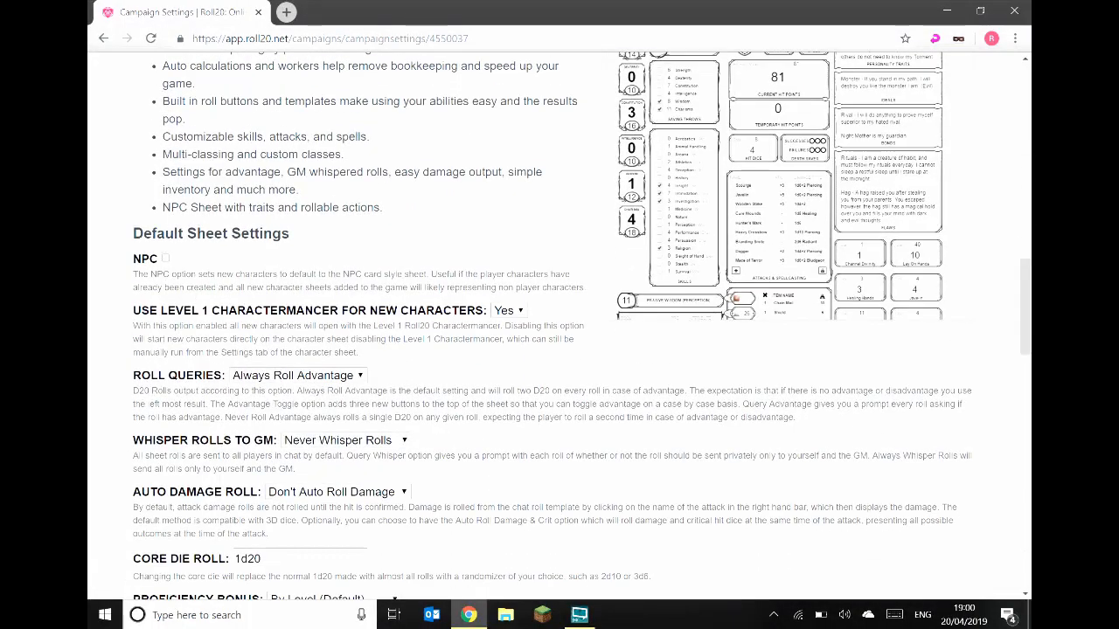
click(166, 259)
Set the default sheet's Roll Queries option to Advantage Toggle
scroll(318, 330, down, 3)
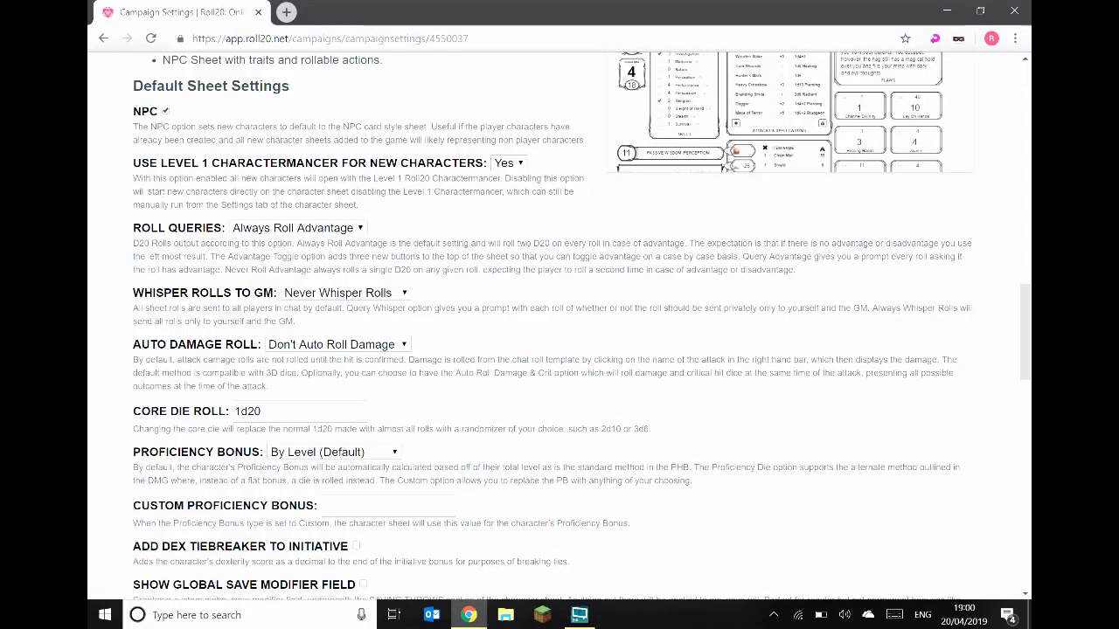
click(280, 229)
click(302, 243)
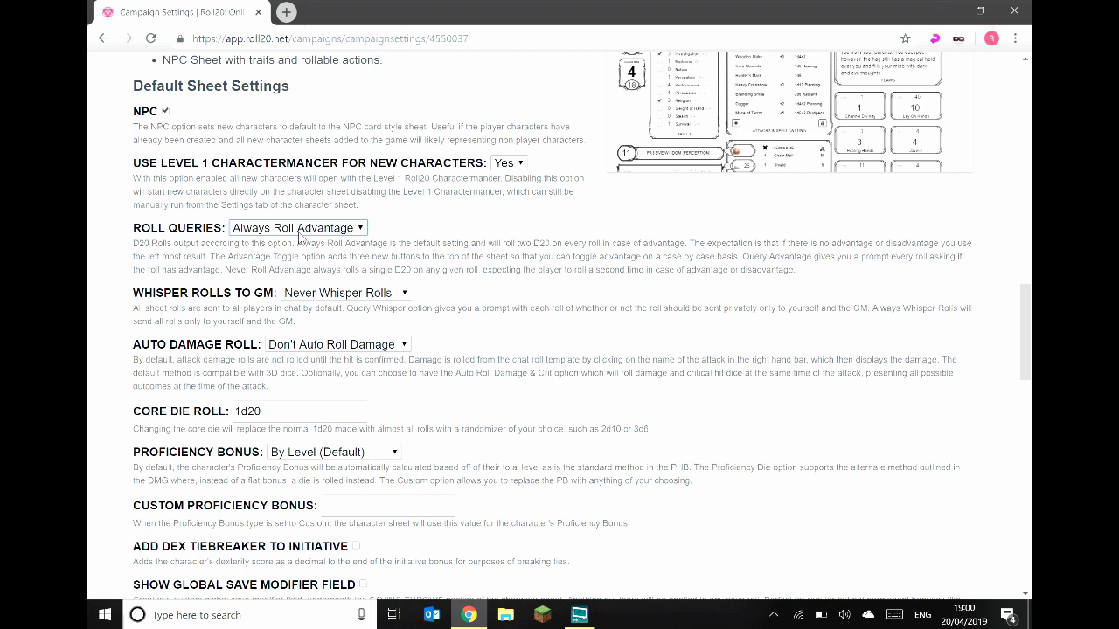
click(300, 235)
click(288, 270)
click(297, 228)
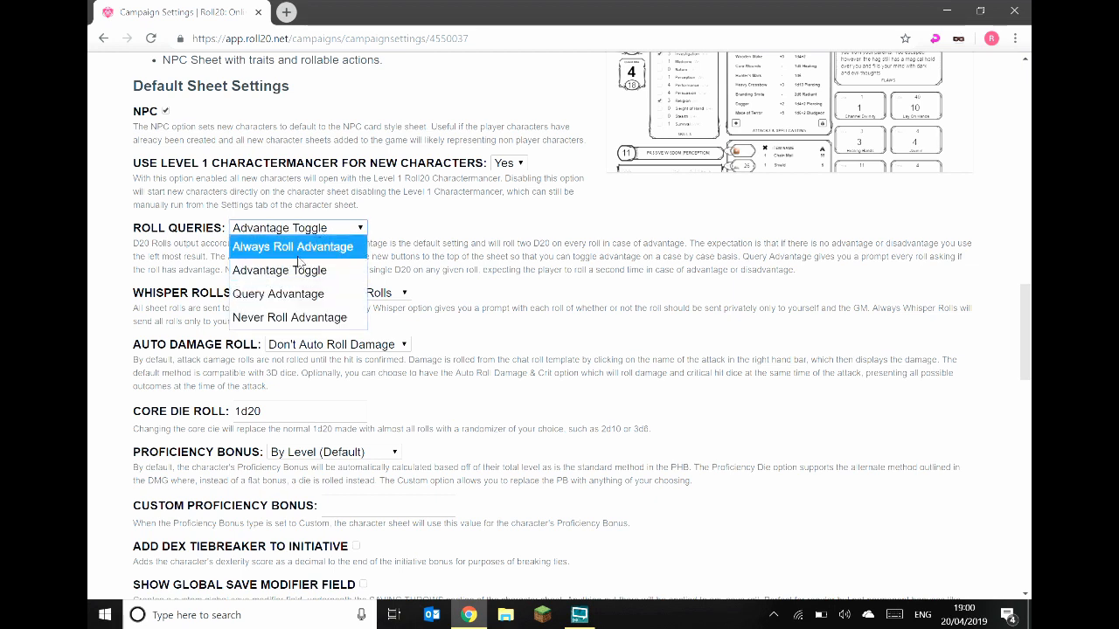
click(302, 269)
Compare the Roll Queries and Whisper Rolls to GM settings with the advantage and public/GM toggles on the character sheet preview
scroll(352, 269, up, 3)
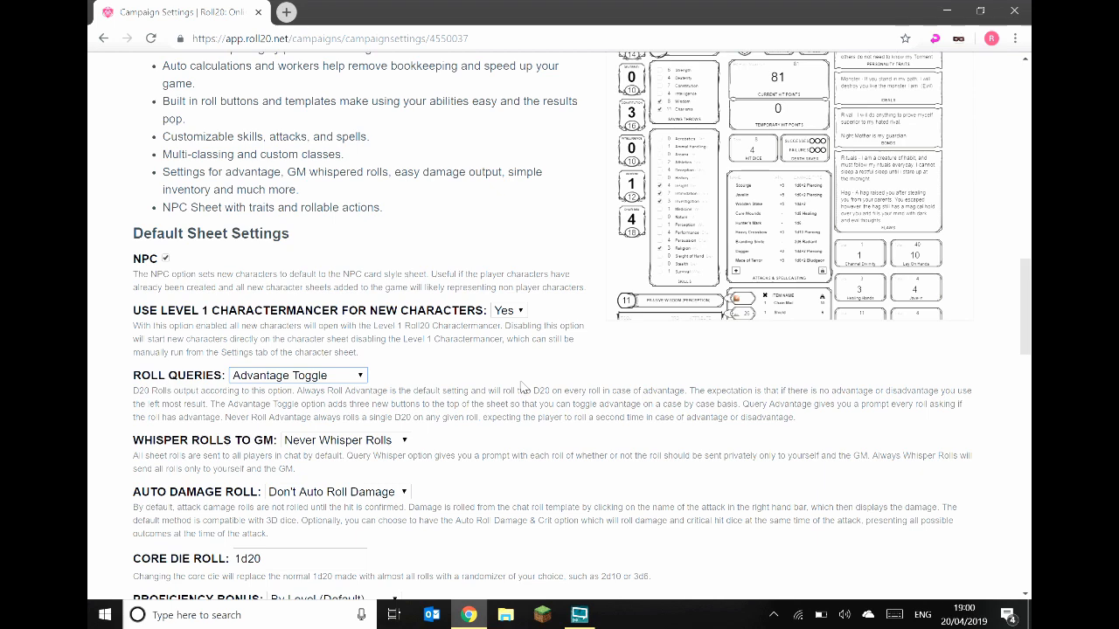
scroll(523, 386, up, 3)
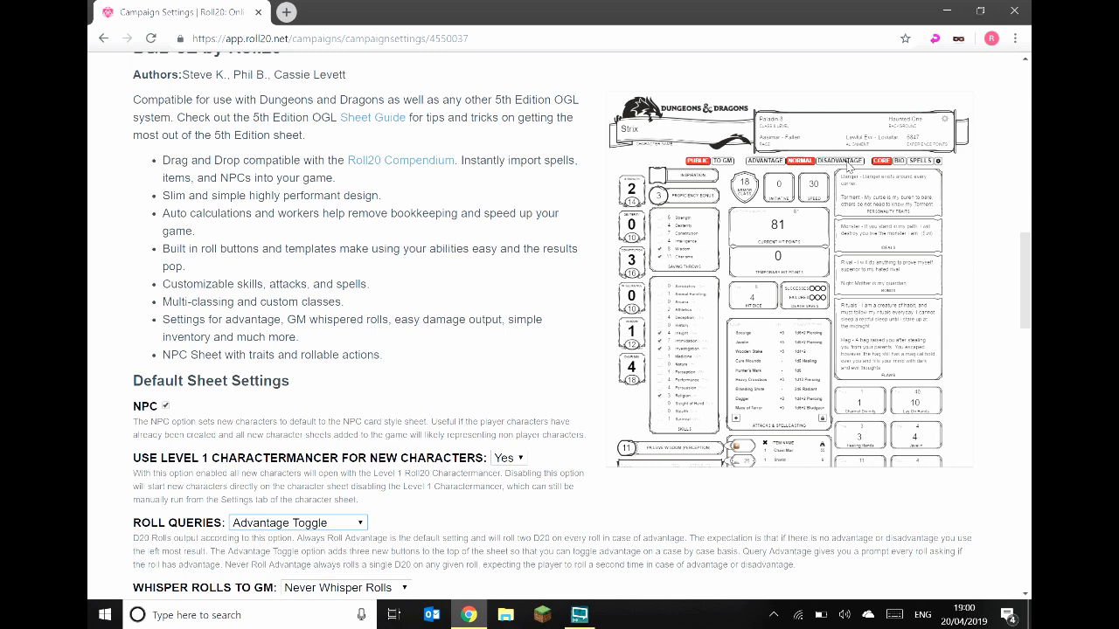
scroll(531, 350, down, 3)
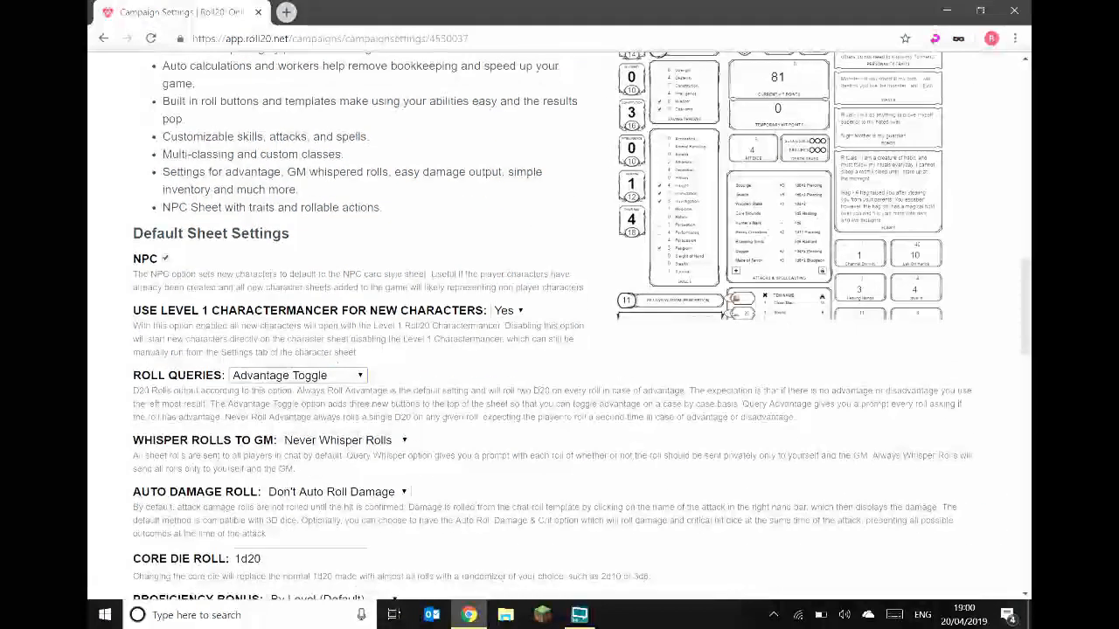
click(268, 380)
click(289, 419)
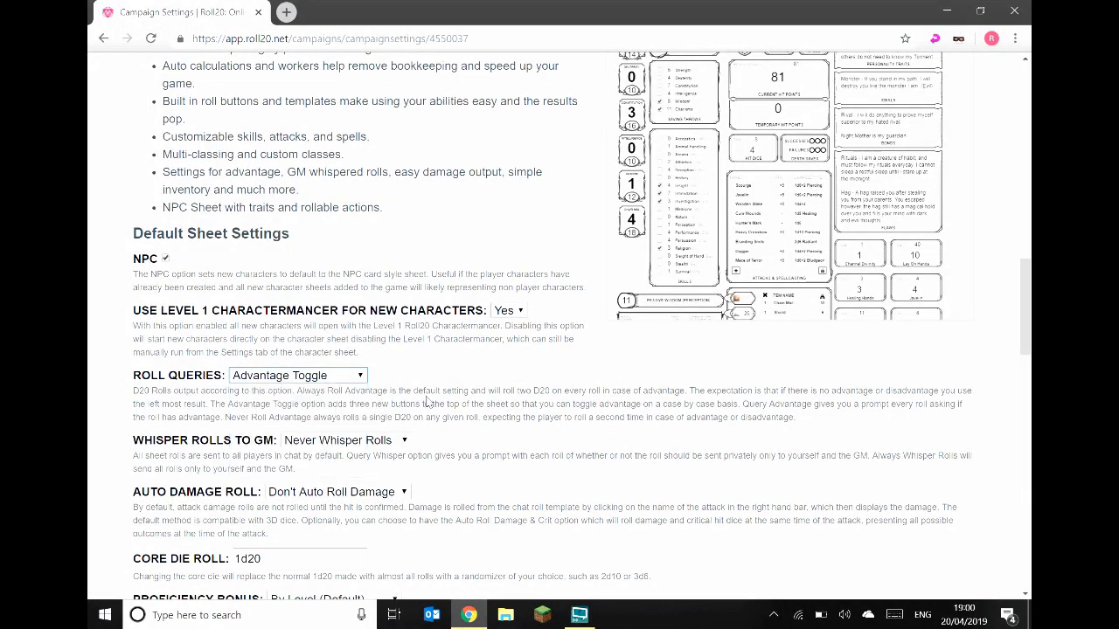
scroll(378, 356, down, 3)
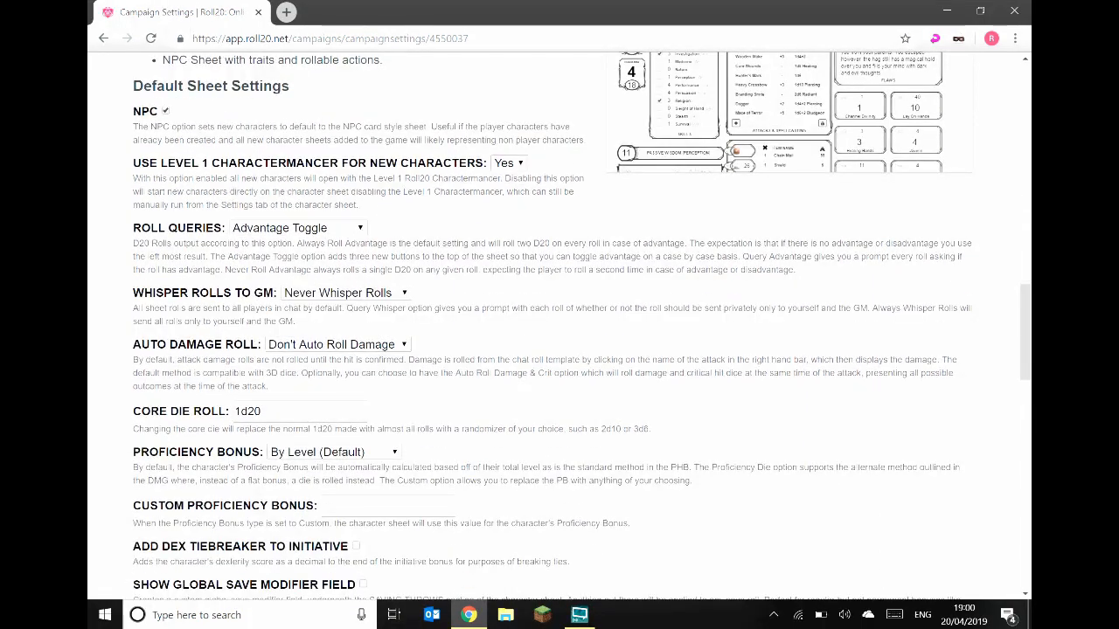
scroll(490, 382, up, 4)
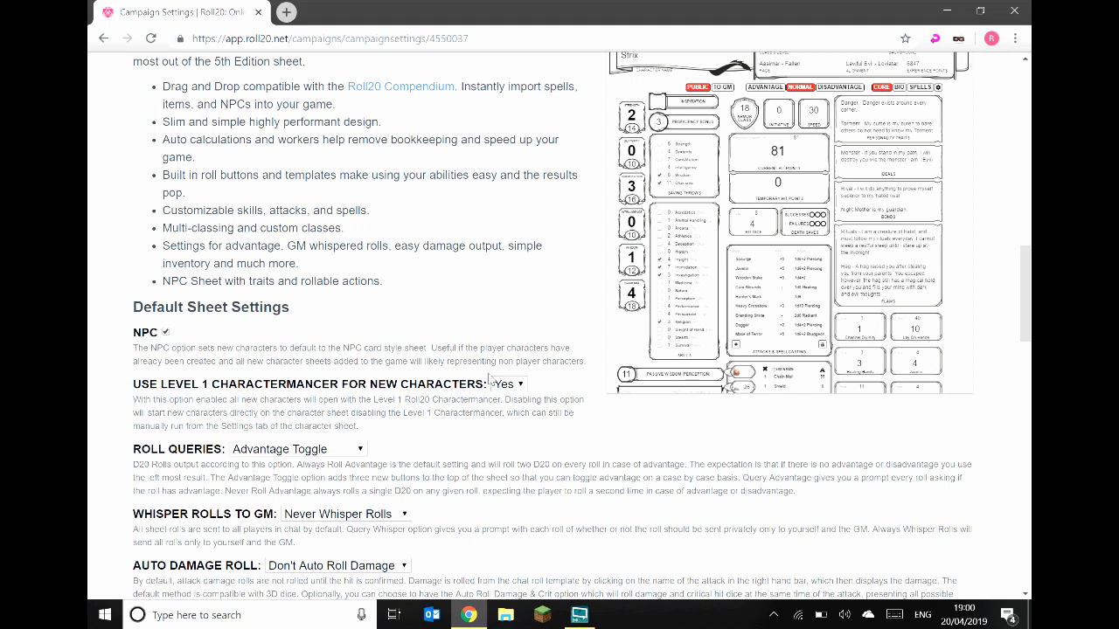
scroll(490, 385, down, 1)
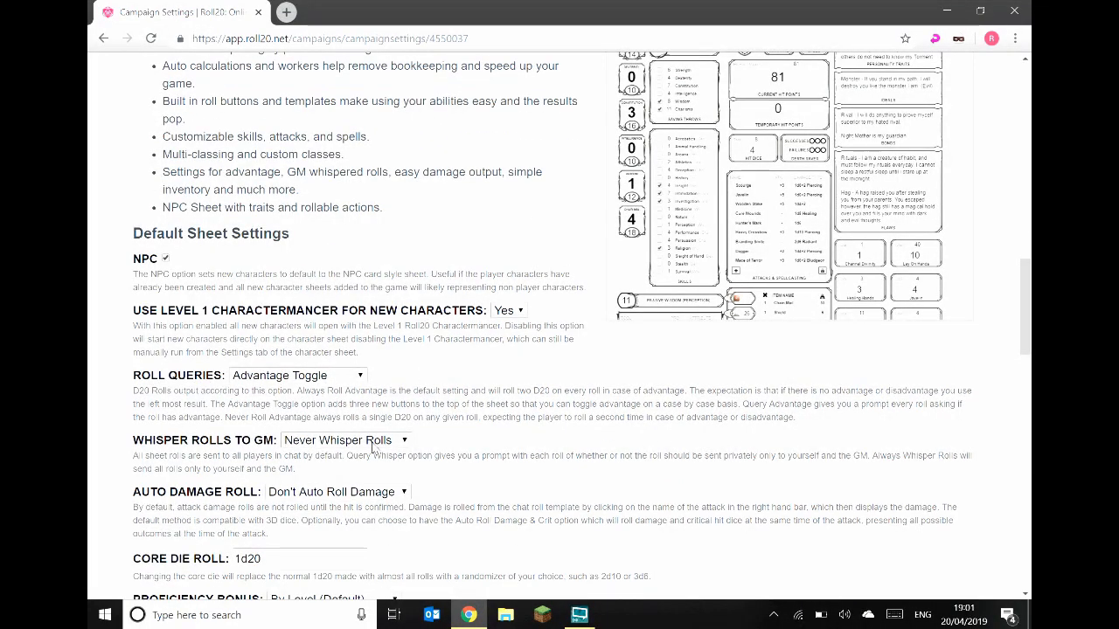
scroll(397, 445, up, 2)
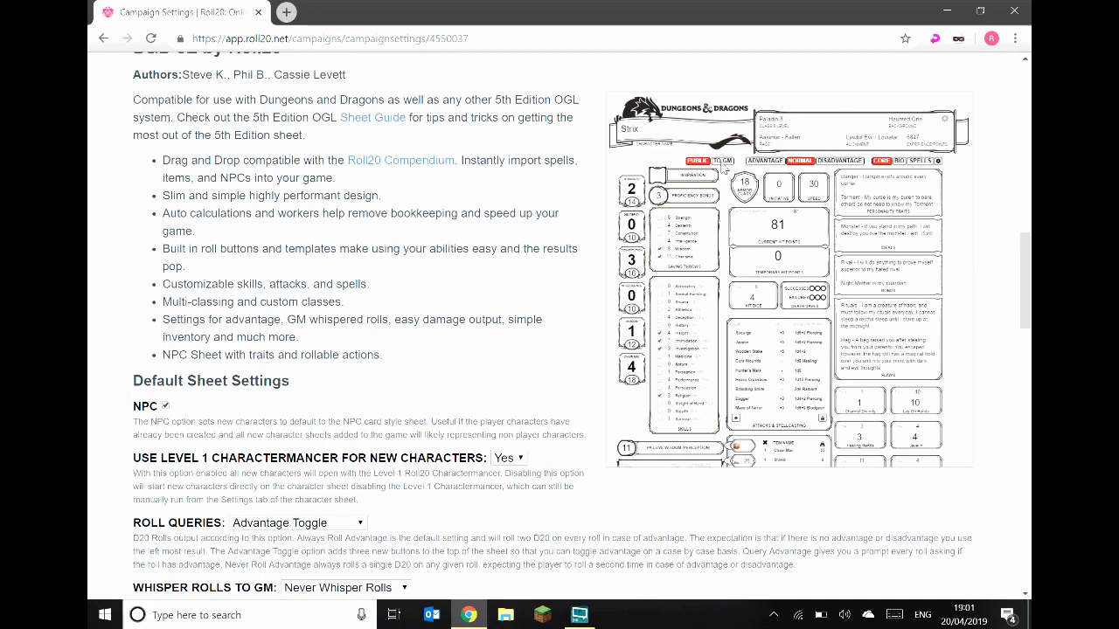
scroll(361, 326, down, 3)
scroll(361, 326, down, 2)
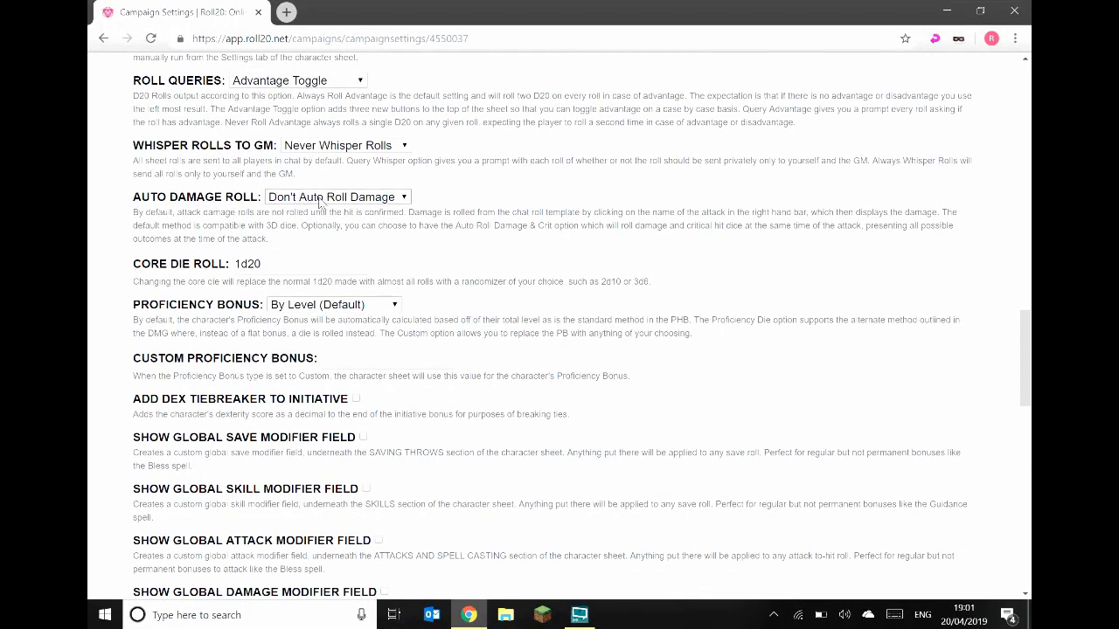
Review the Auto Damage Roll choices and keep Don't Auto Roll Damage
click(333, 200)
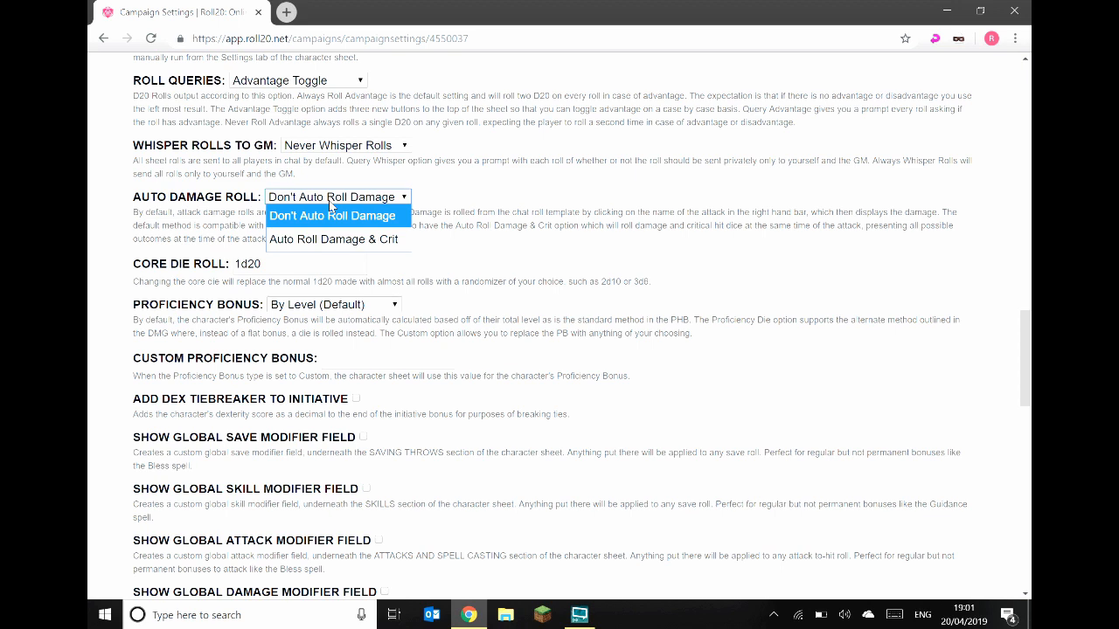
click(331, 202)
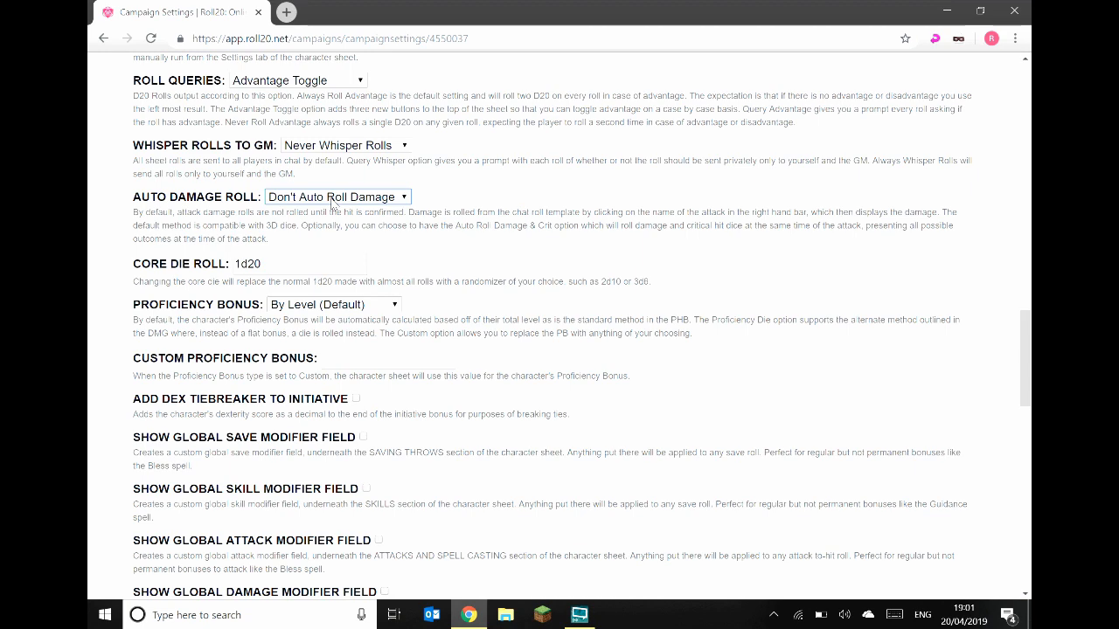
click(332, 199)
click(336, 214)
Review the Proficiency Bonus choices and keep By Level (Default)
scroll(236, 238, down, 1)
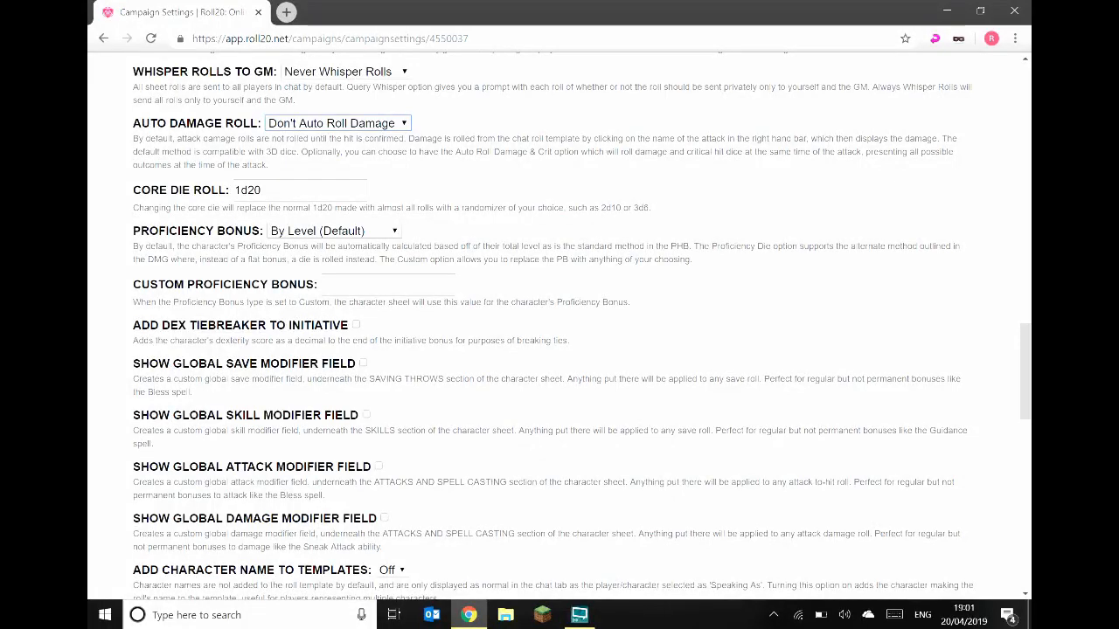
scroll(305, 158, down, 1)
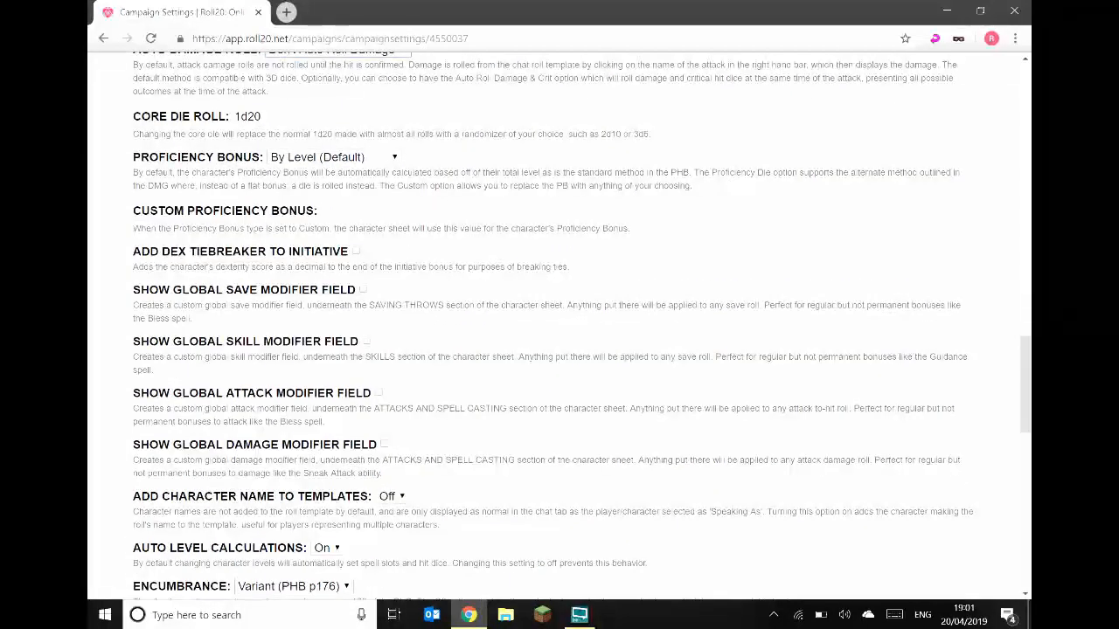
click(304, 158)
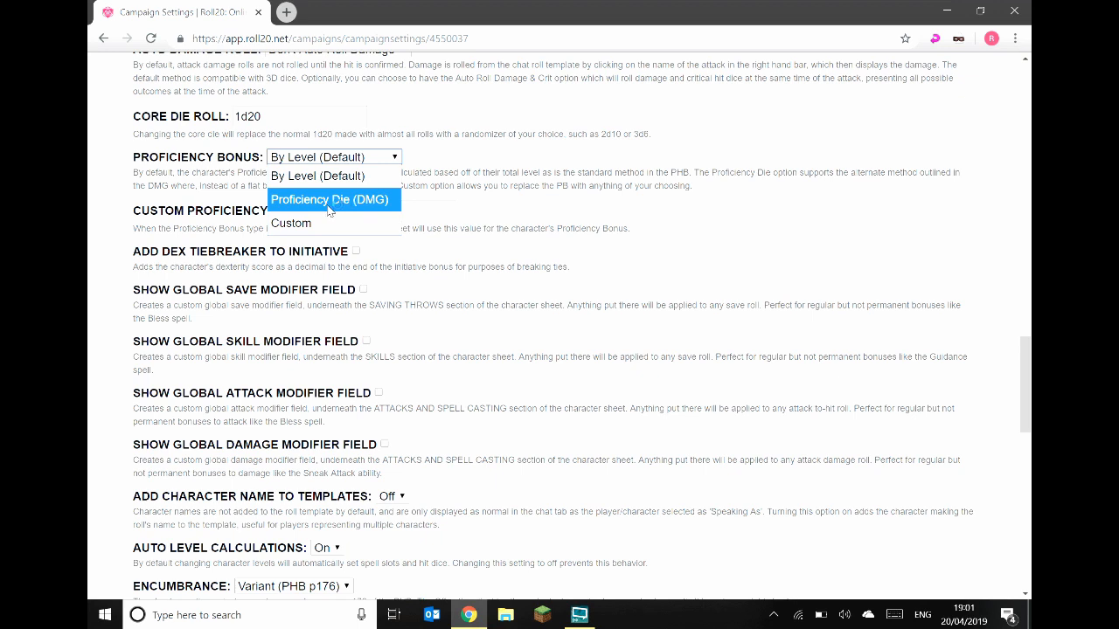
click(315, 178)
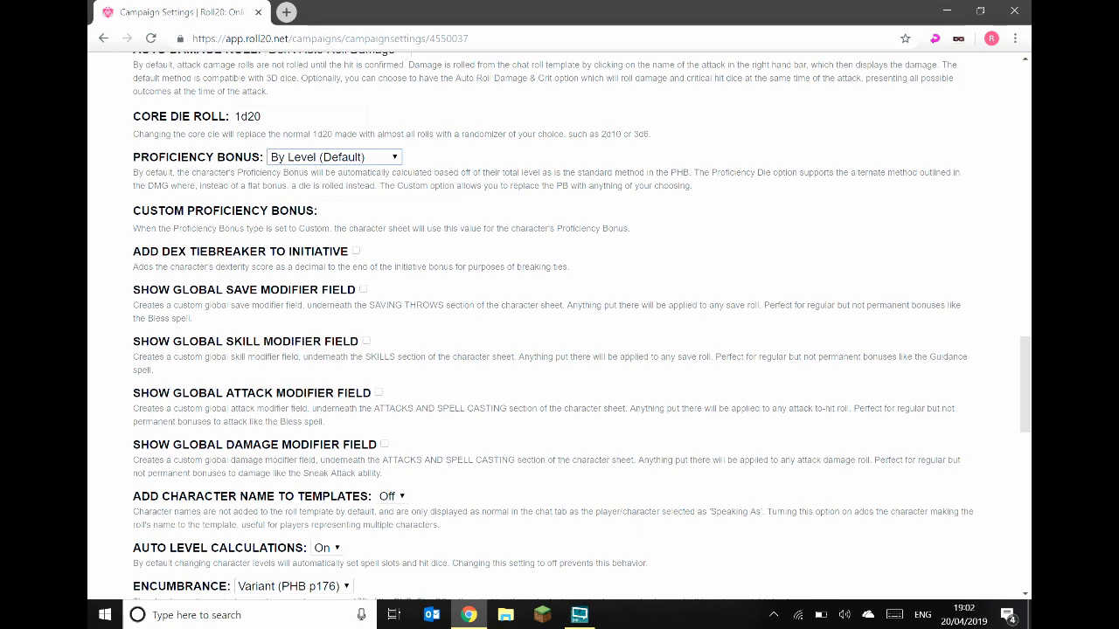
Review the remaining default sheet options, check the Encumbrance choices and keep Variant (PHB p176)
scroll(168, 276, down, 1)
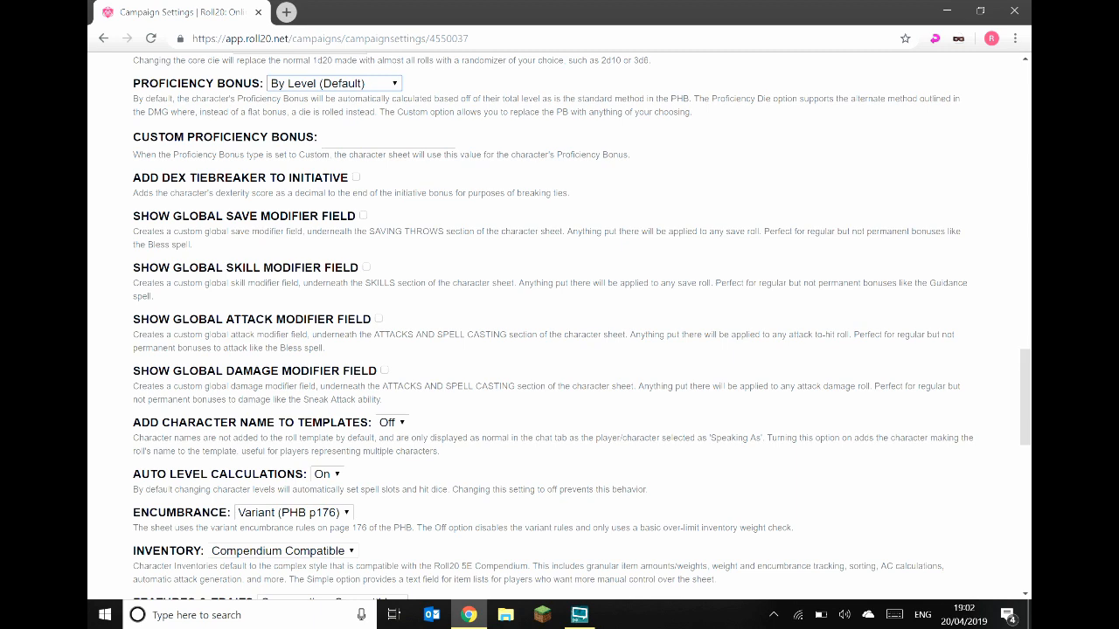
scroll(269, 262, down, 2)
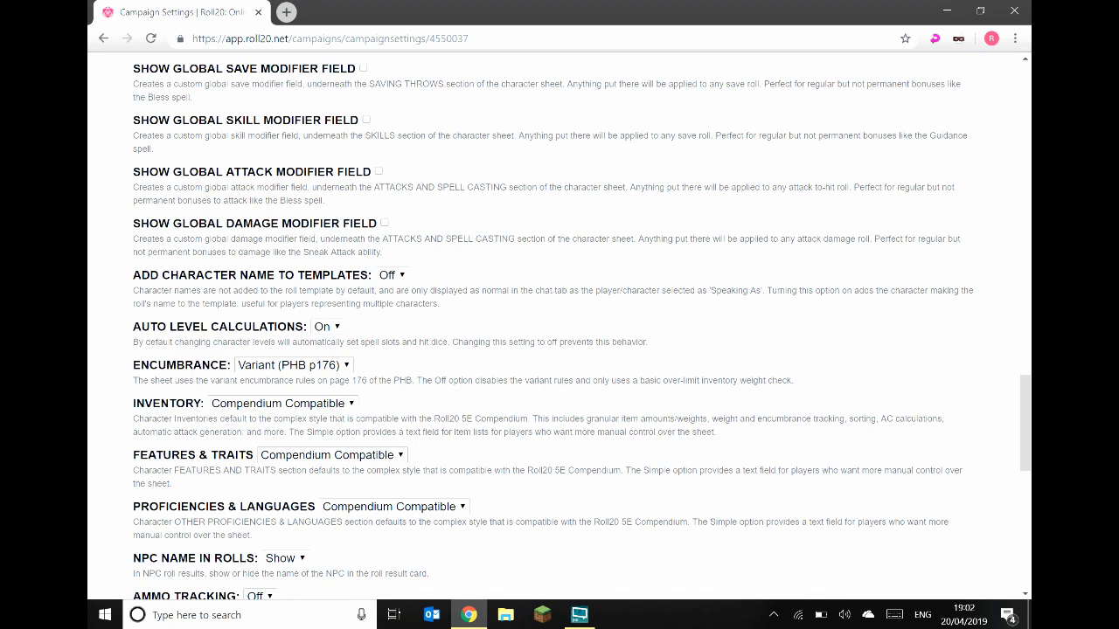
scroll(560, 323, down, 1)
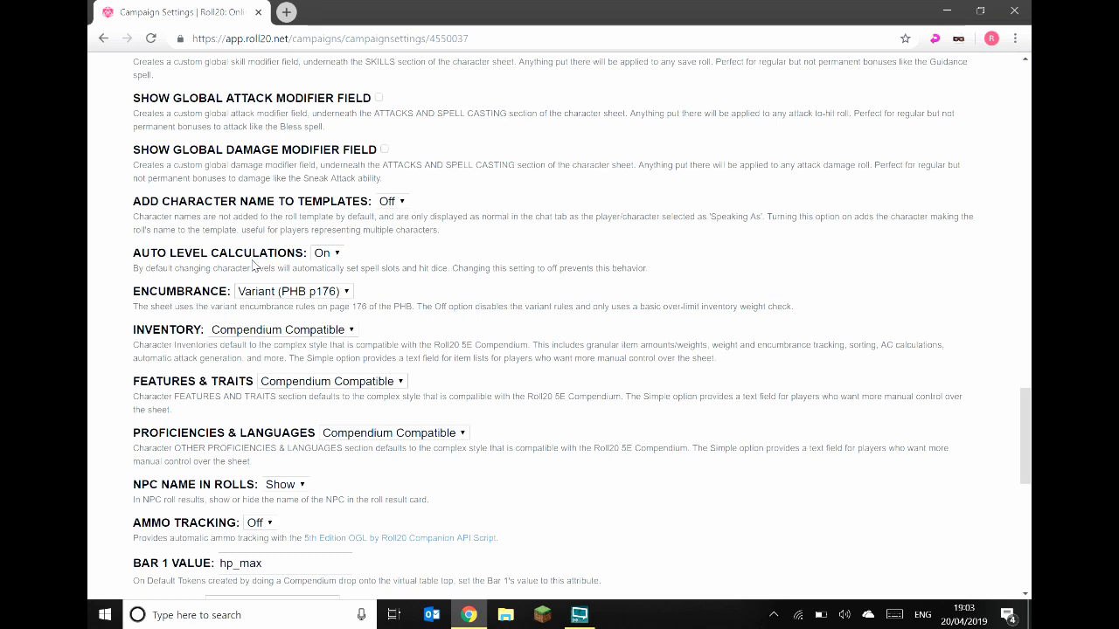
scroll(258, 262, up, 1)
scroll(266, 259, down, 2)
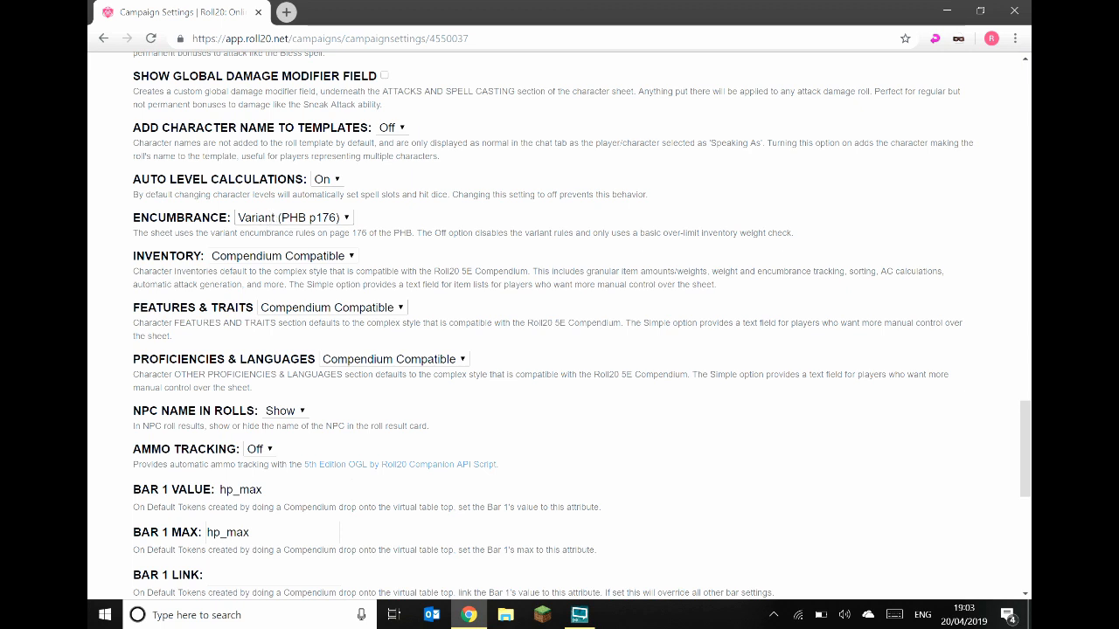
click(259, 220)
click(287, 263)
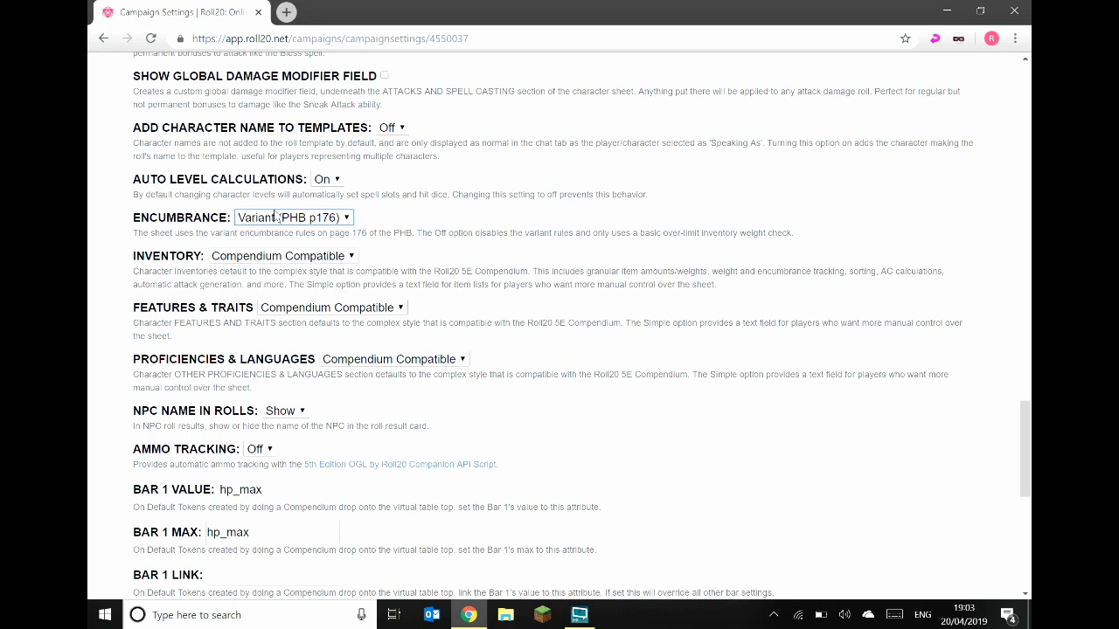
click(276, 217)
click(264, 254)
Save the changed game settings and return to the Roll20 Basics Tutorial details page
scroll(182, 244, down, 1)
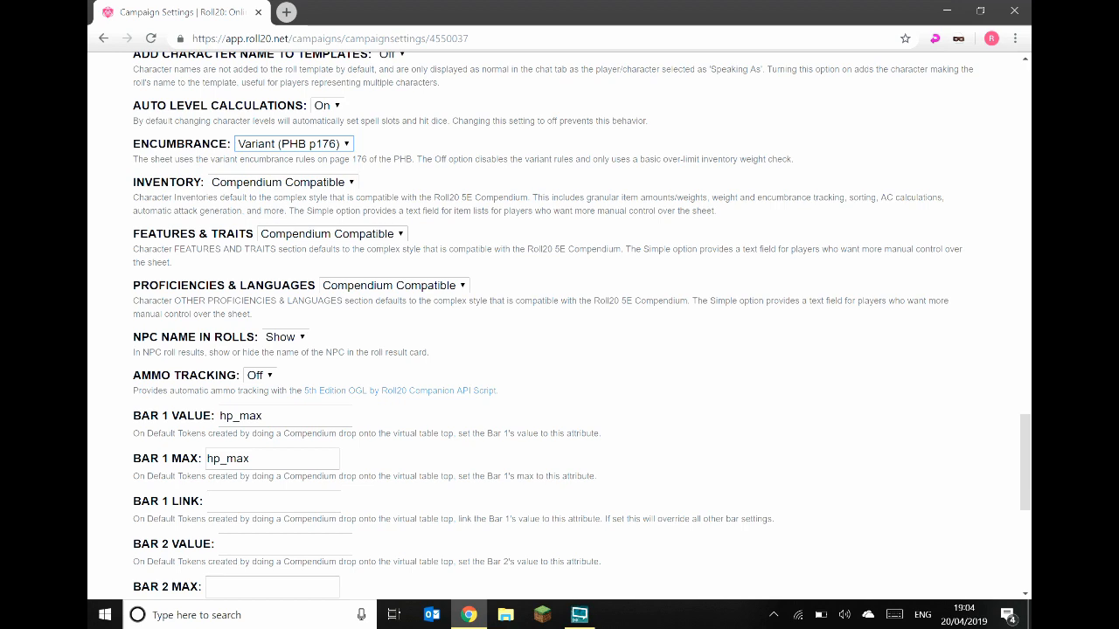
scroll(203, 285, down, 2)
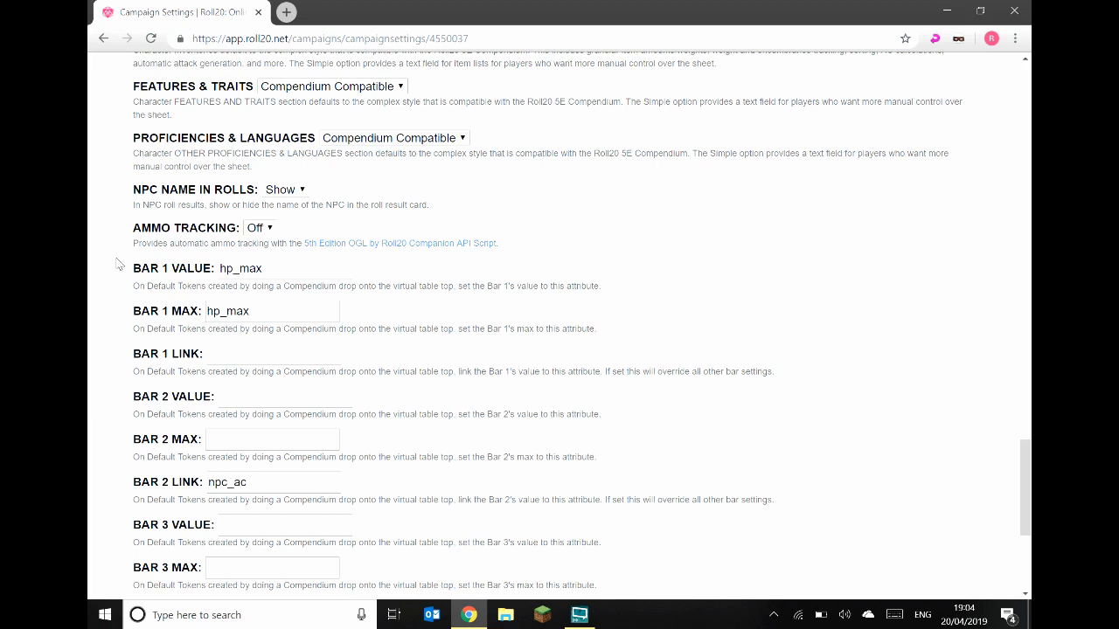
scroll(182, 437, down, 4)
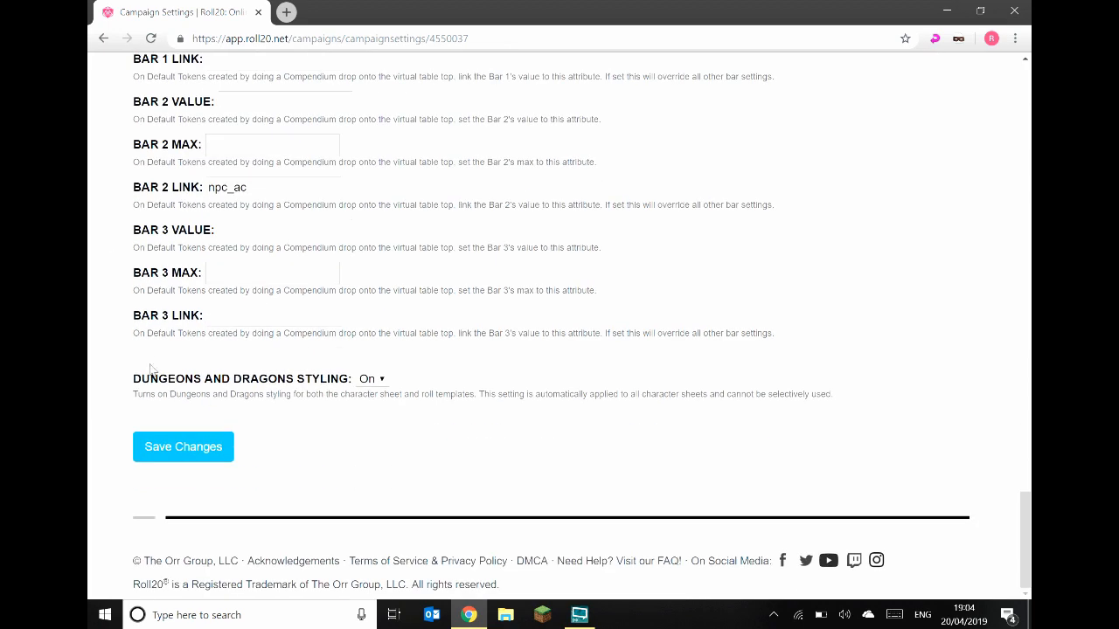
click(182, 447)
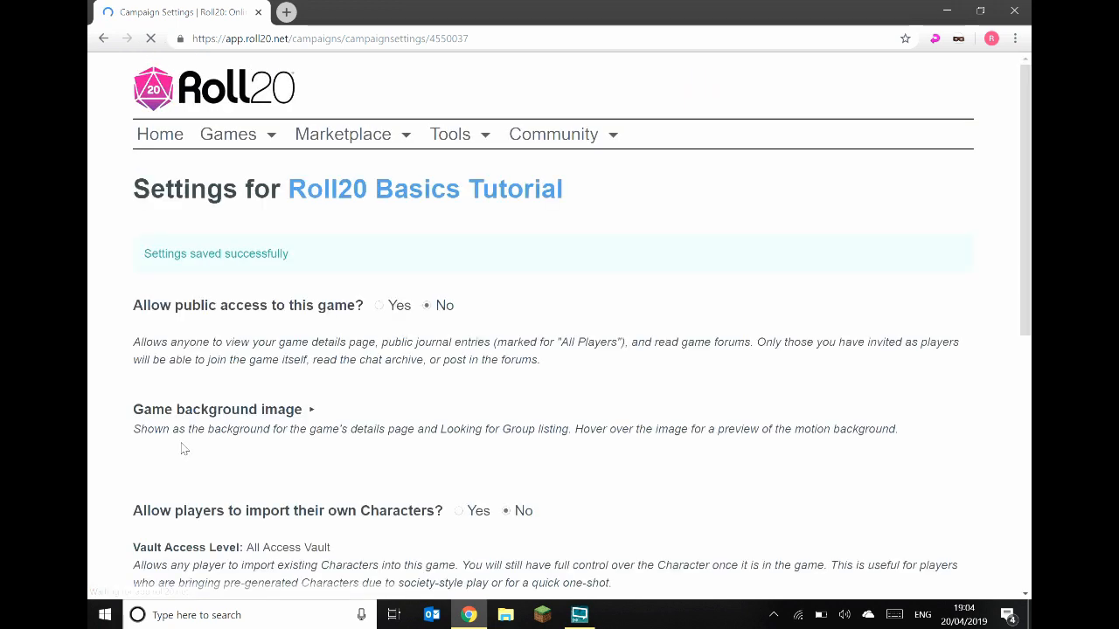
click(382, 198)
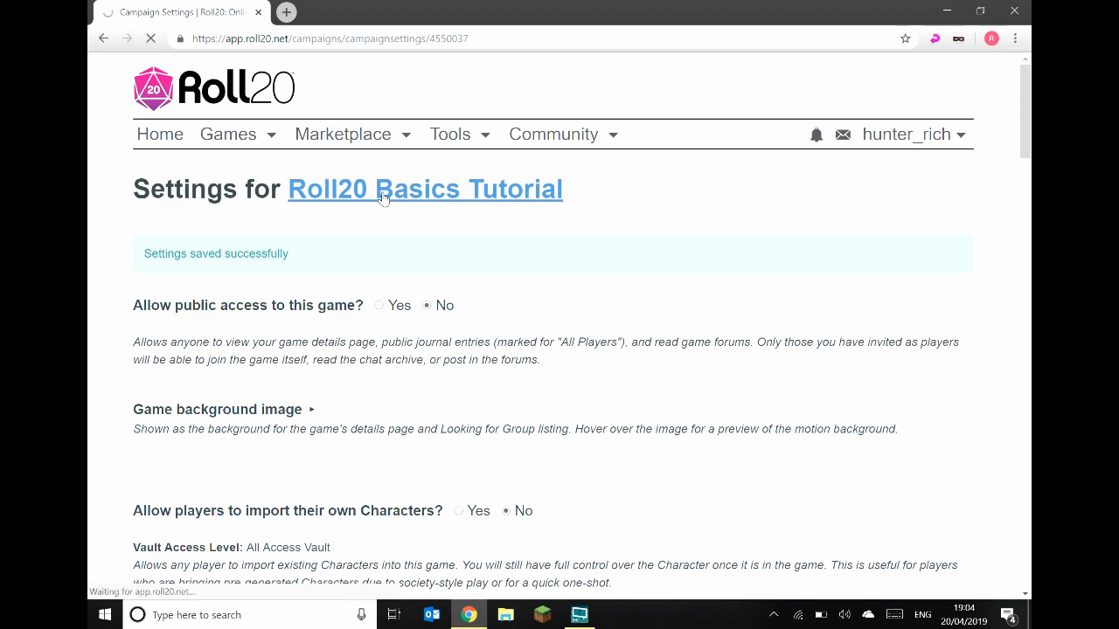
Set the Playing entry on the game's details page to D&D 5E
scroll(251, 351, down, 1)
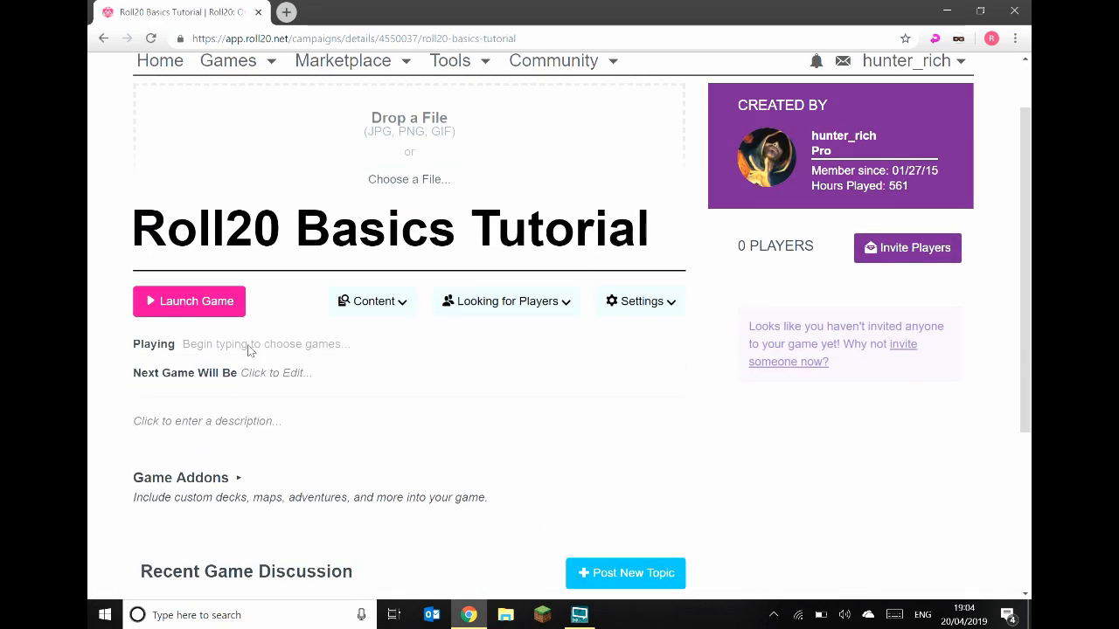
scroll(249, 350, down, 2)
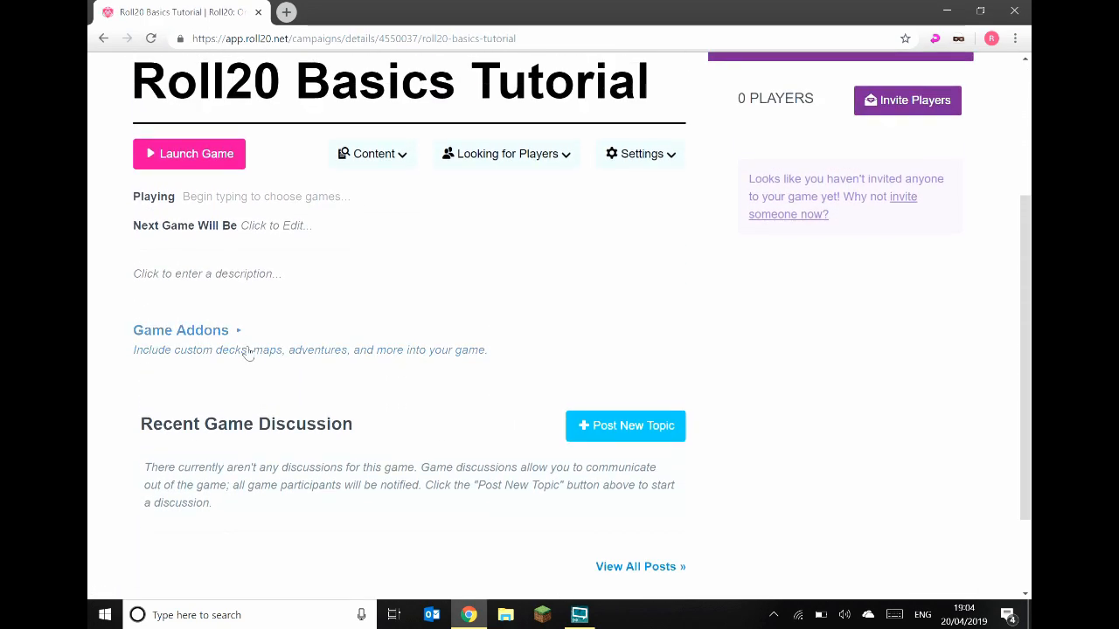
scroll(250, 349, up, 1)
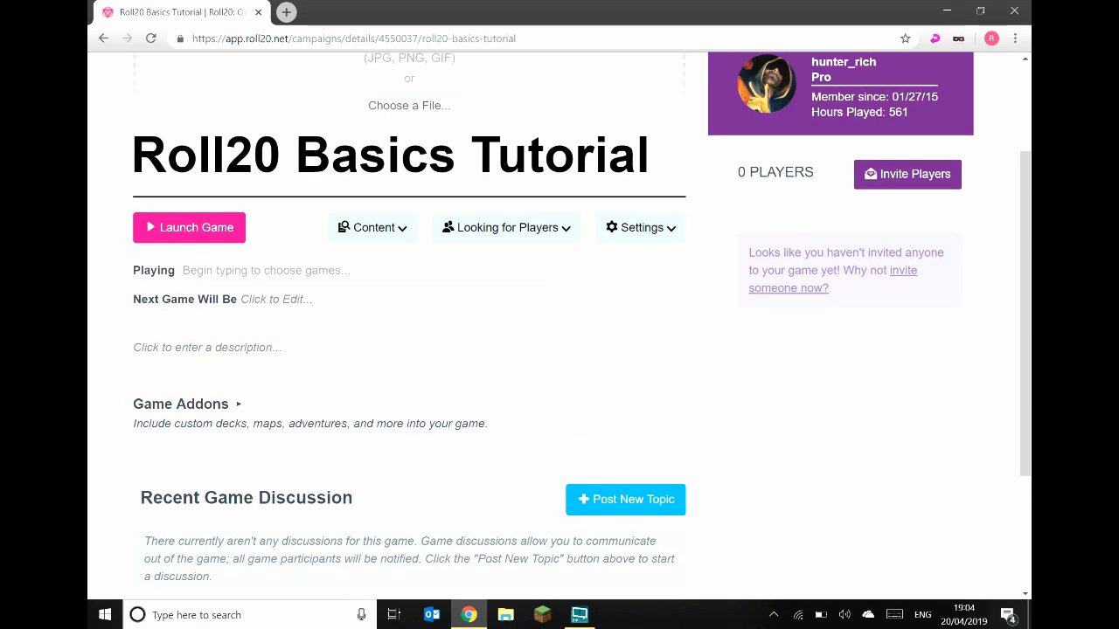
click(297, 271)
text(d)
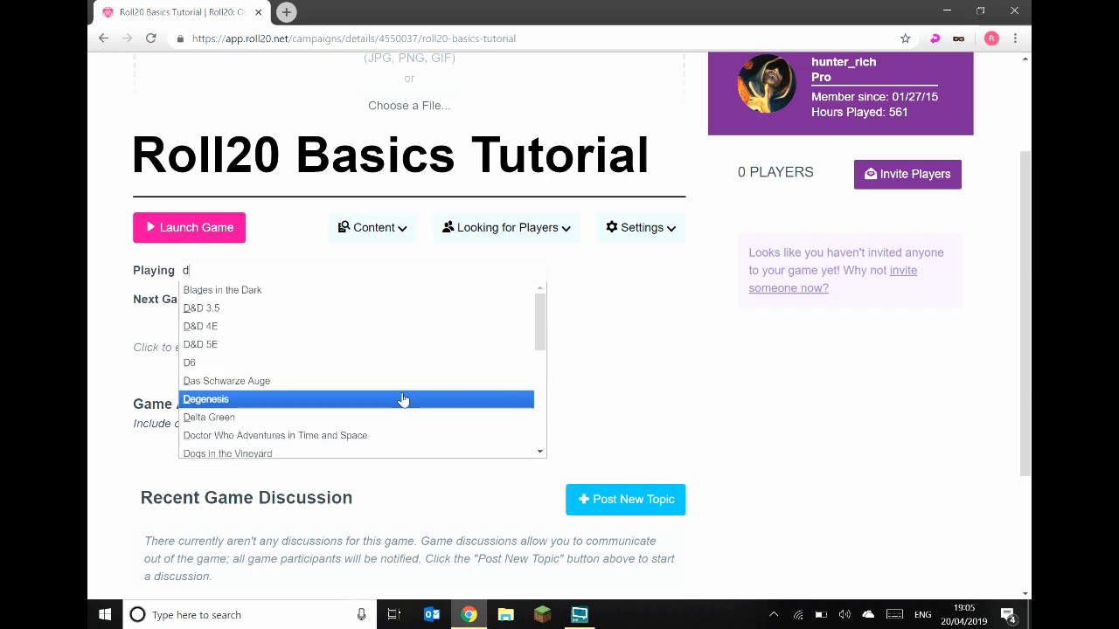
click(241, 328)
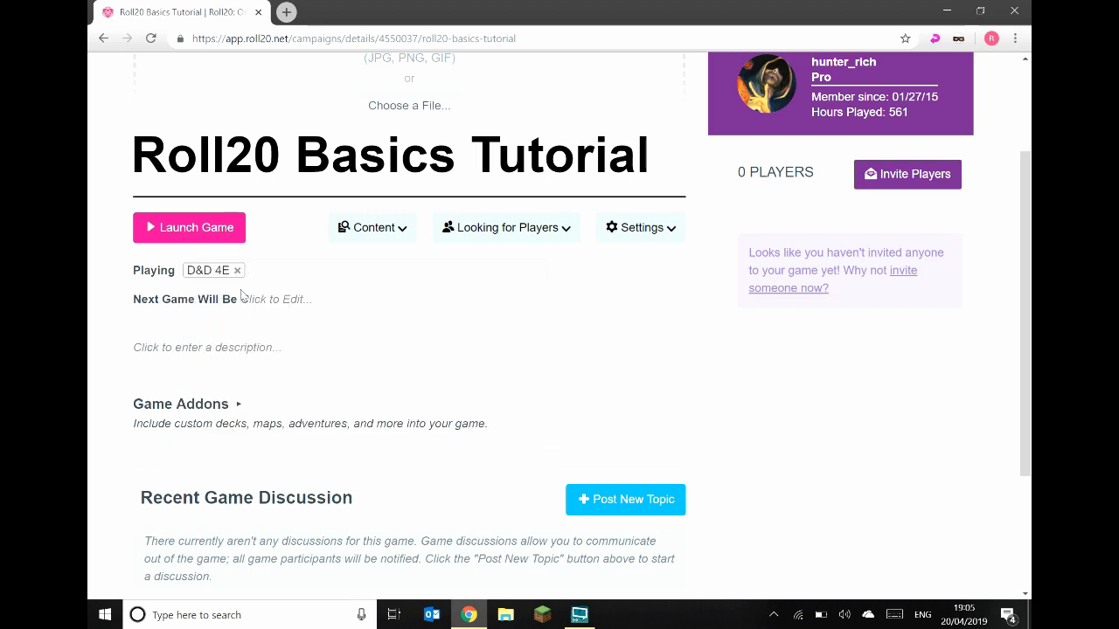
click(237, 271)
text(d)
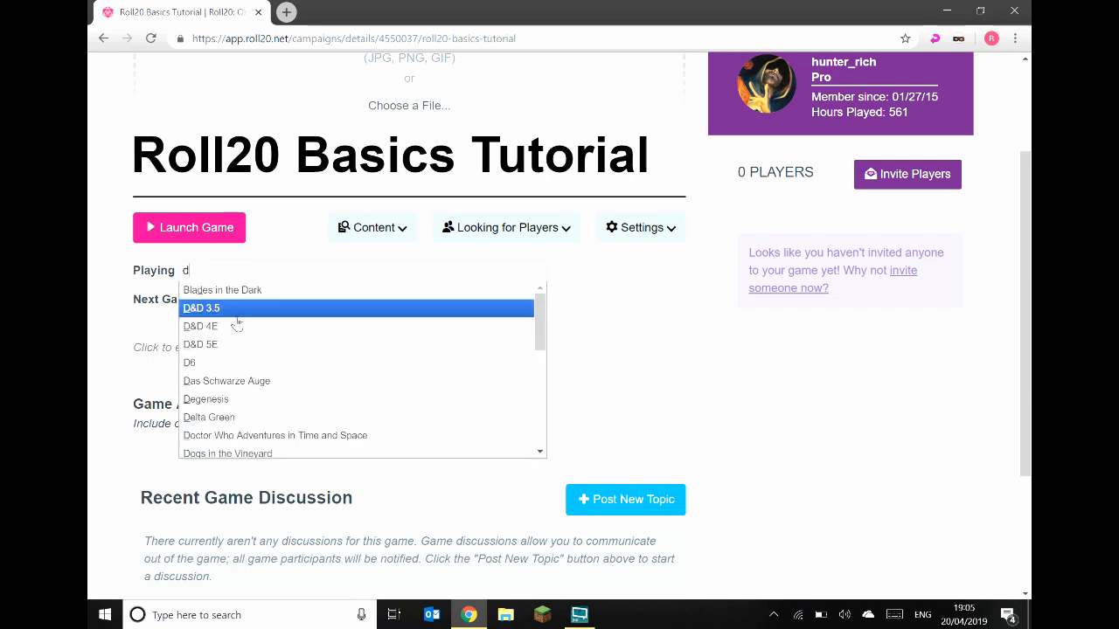
click(240, 347)
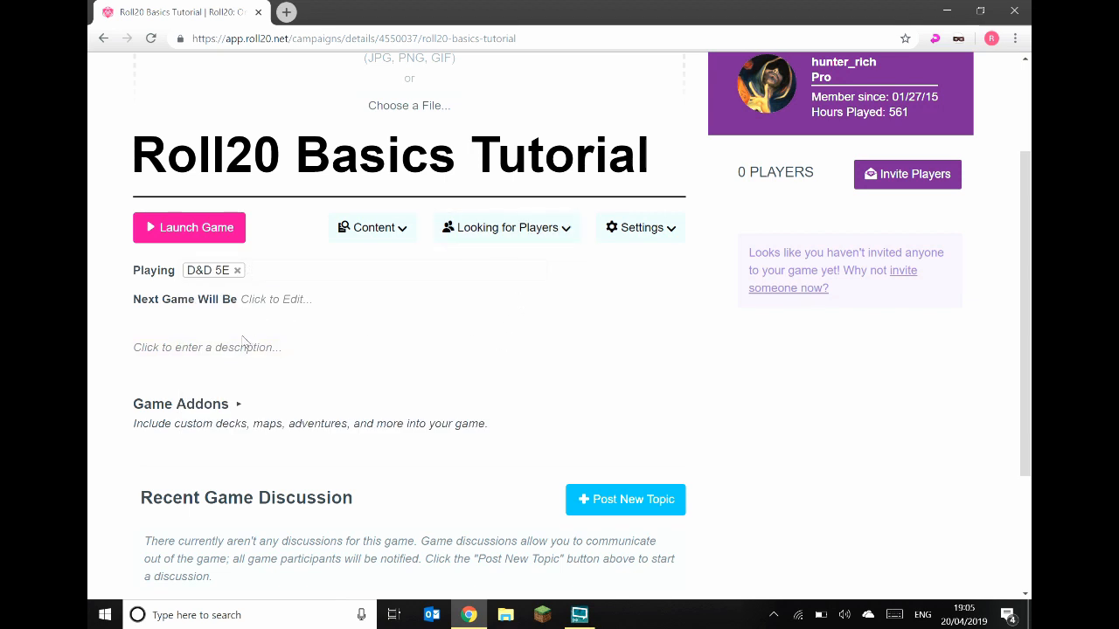
Enter the game description "This game is used for a youtube tutorial series on Rol20 Basics" and save it
click(206, 352)
click(206, 353)
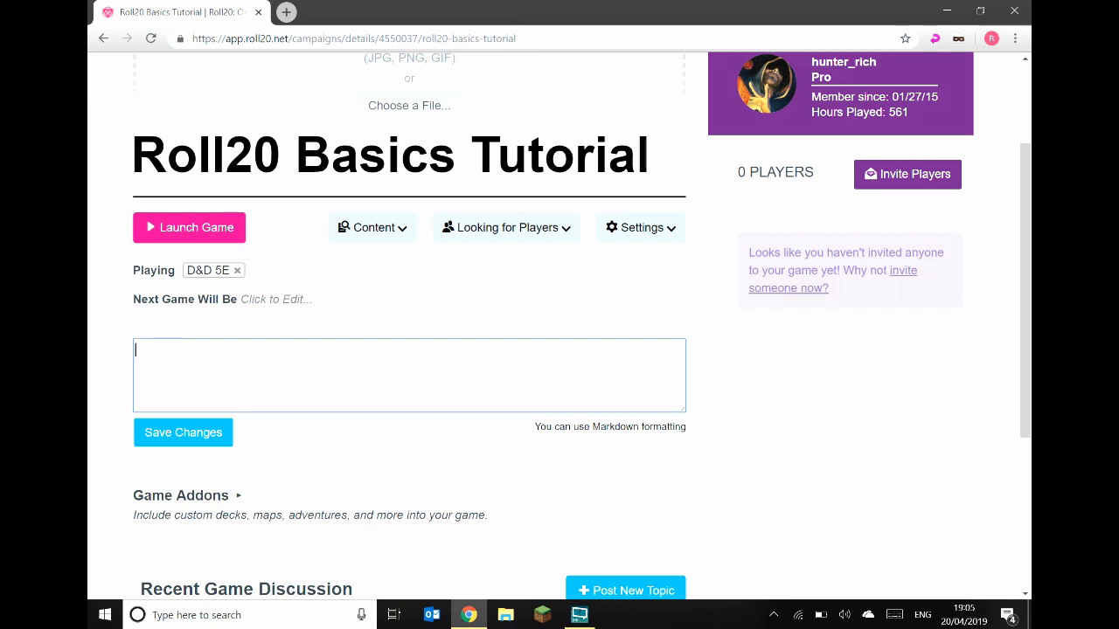
text(This game is used for a )
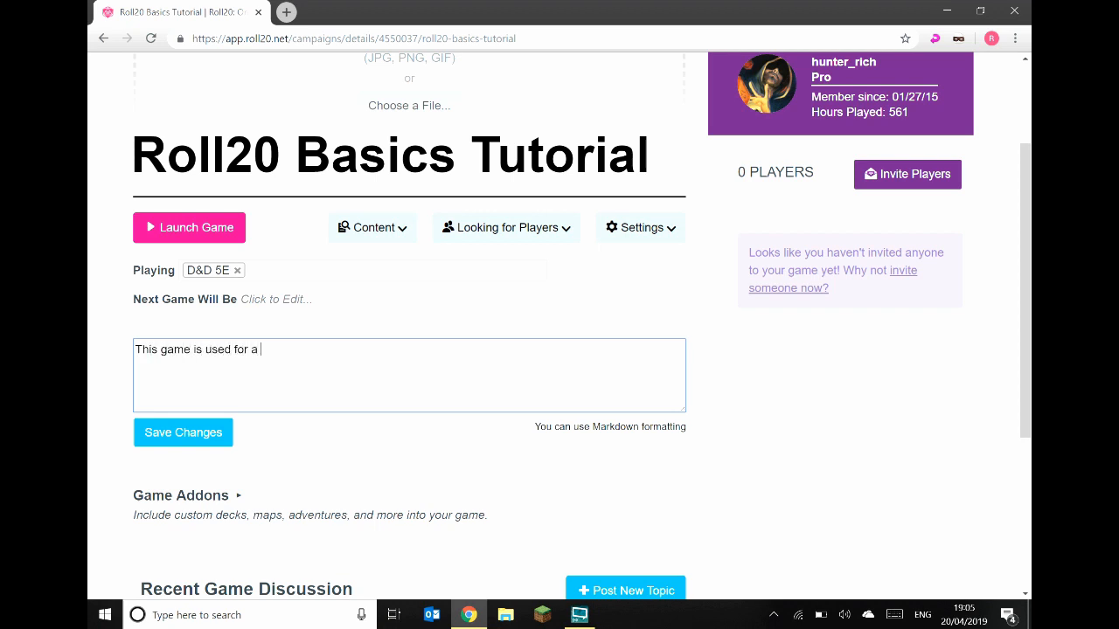
text(youtube tutorai)
text( sel)
key(BackSpace)
key(BackSpace)
key(BackSpace)
key(BackSpace)
text(ial se)
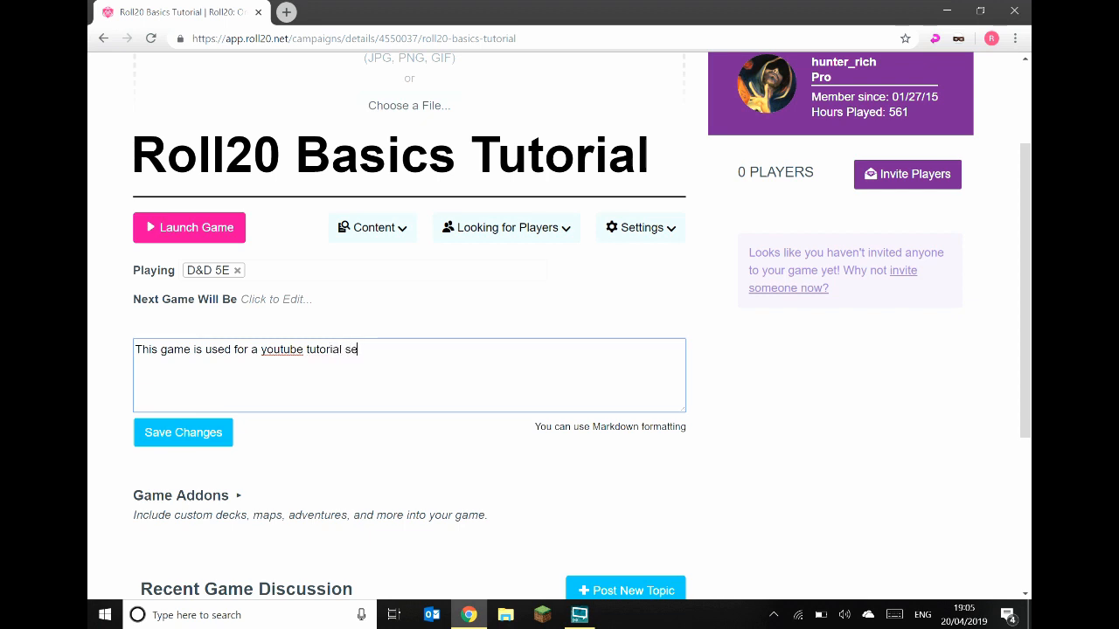
text(ries on Rol20 Bas)
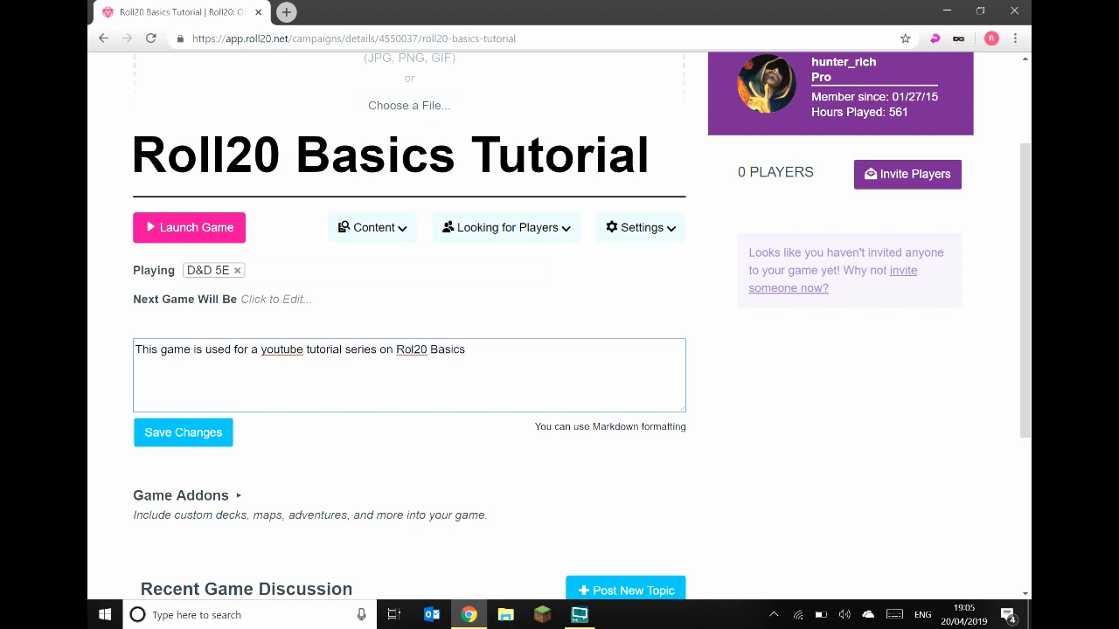
text(ics)
click(166, 434)
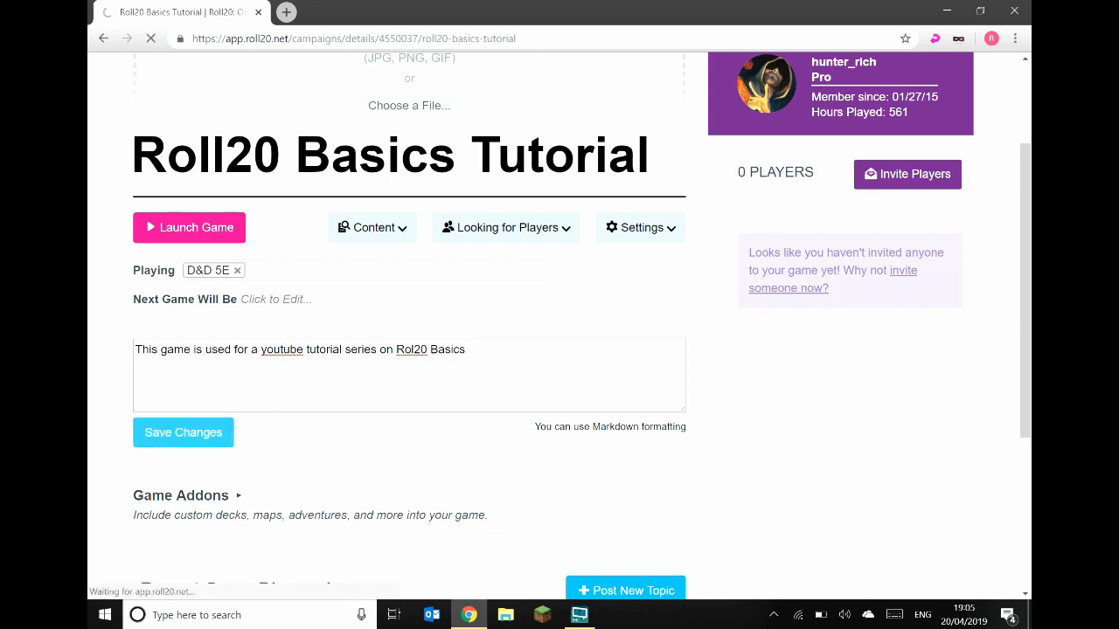
Launch the Roll20 Basics Tutorial game from its details page
scroll(152, 267, down, 2)
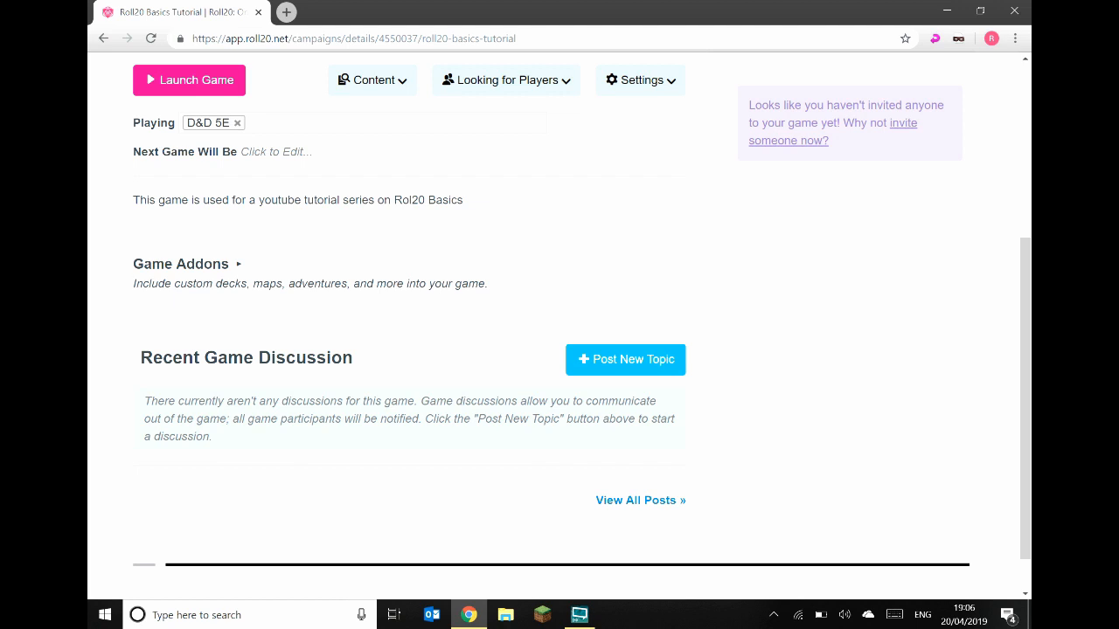
scroll(425, 458, up, 4)
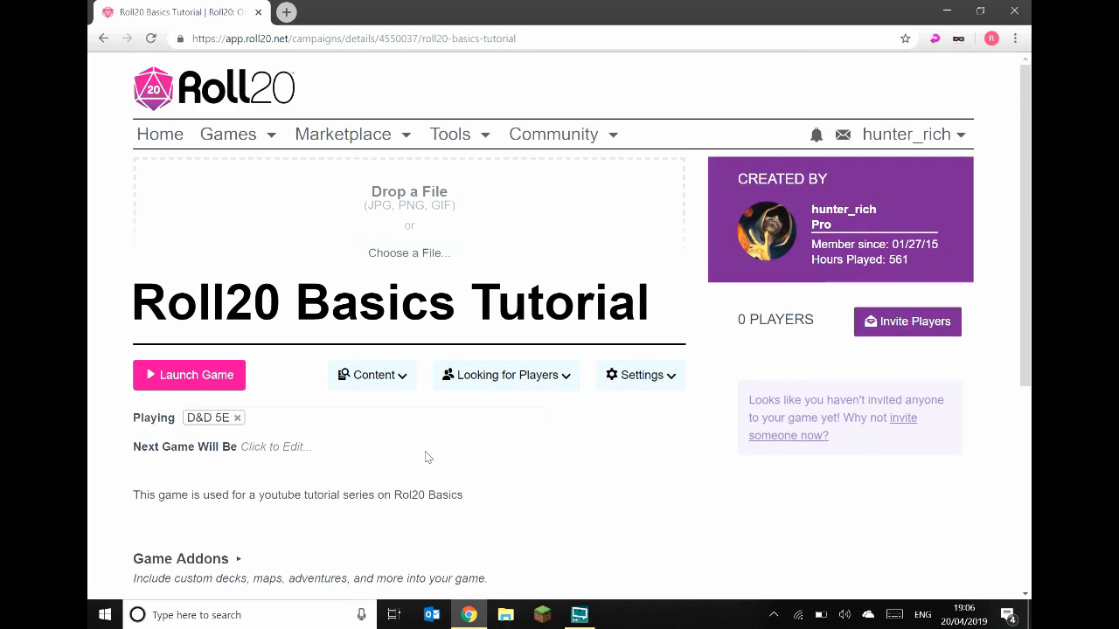
click(206, 385)
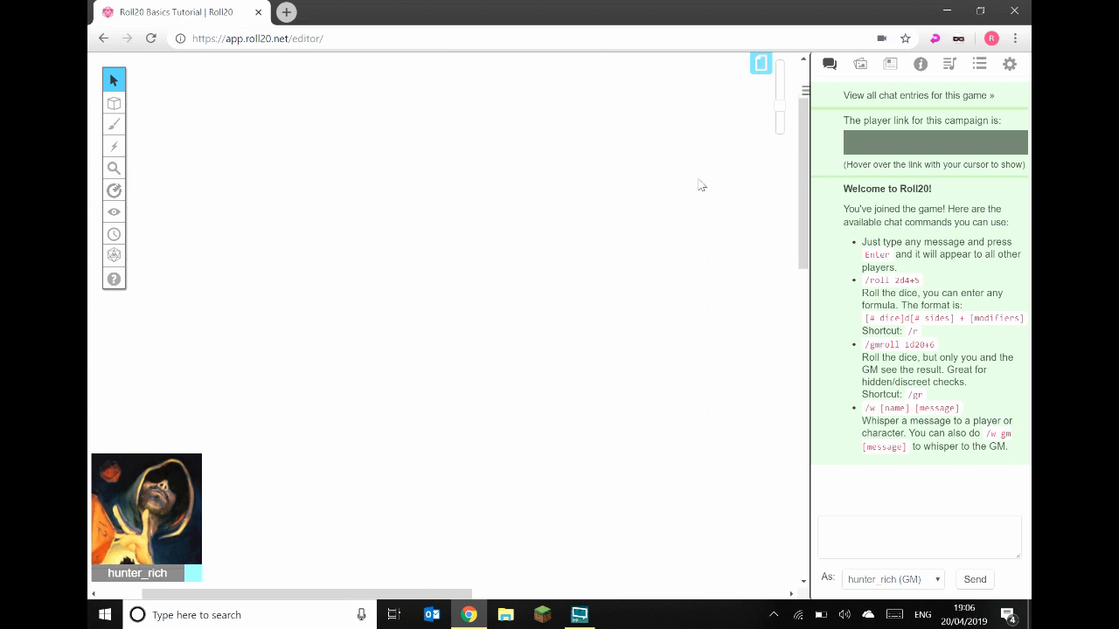
Look over the tabletop's drawing and fog reveal tools and try different zoom levels on the map
click(779, 118)
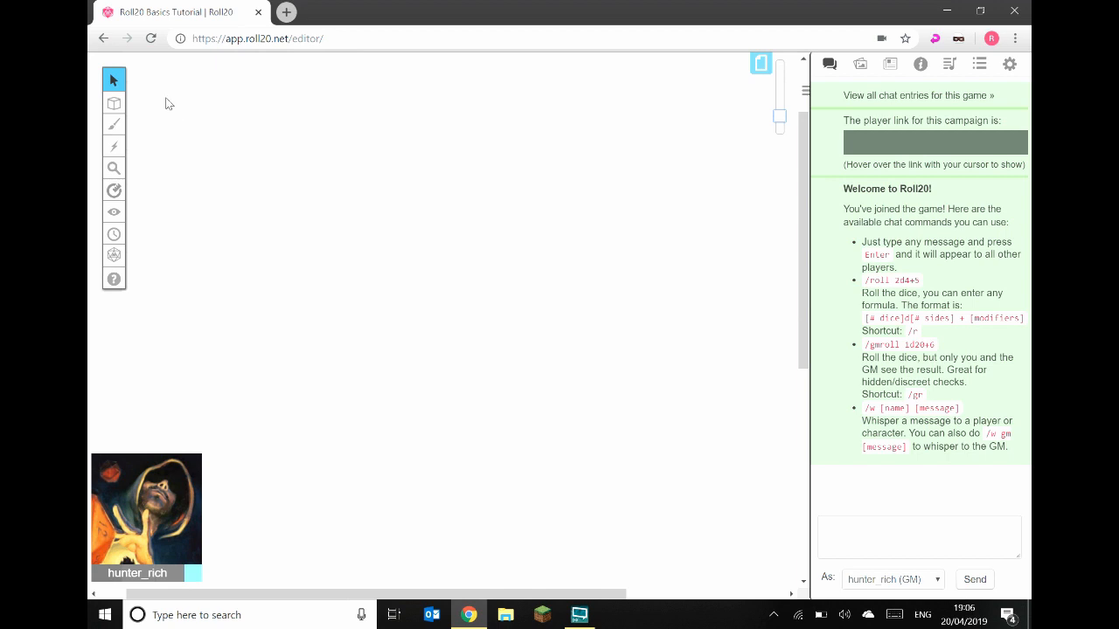
mouse_move(115, 104)
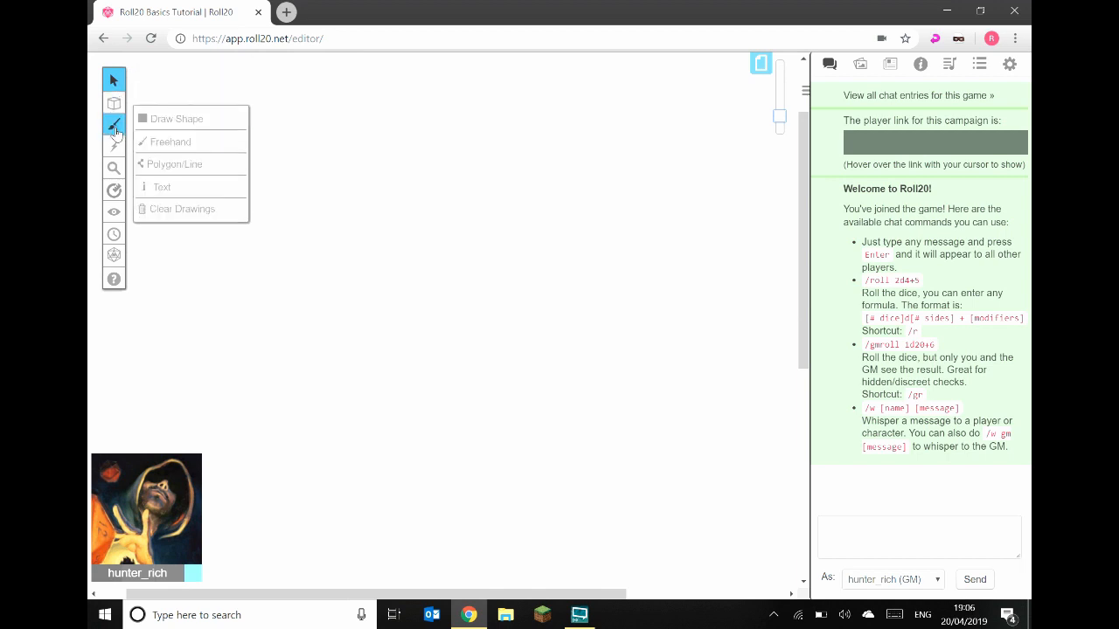
mouse_move(116, 197)
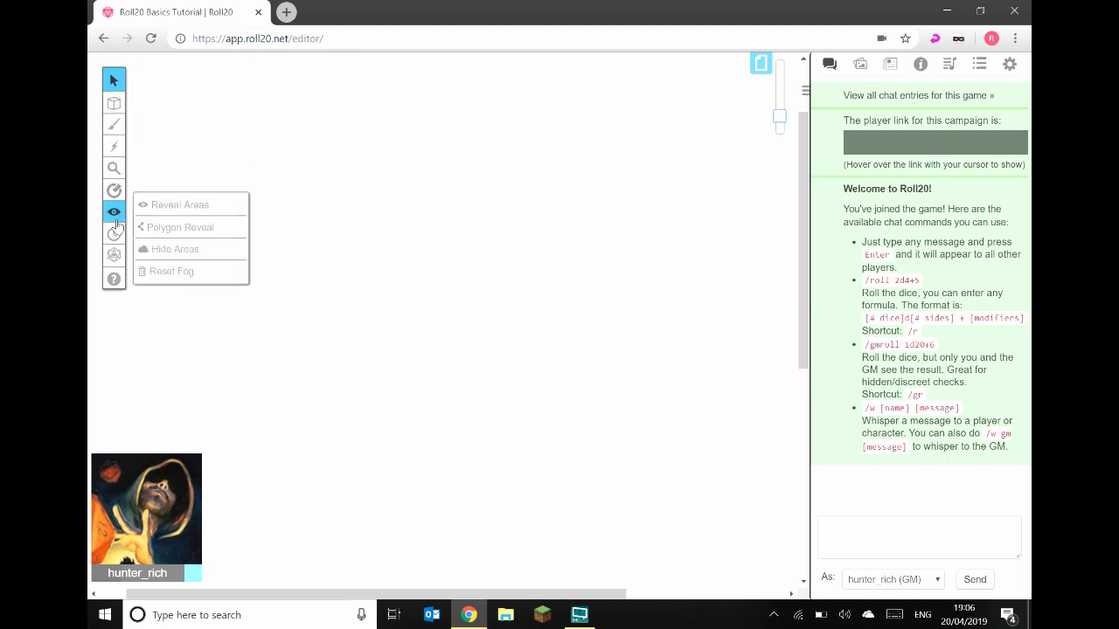
mouse_move(114, 255)
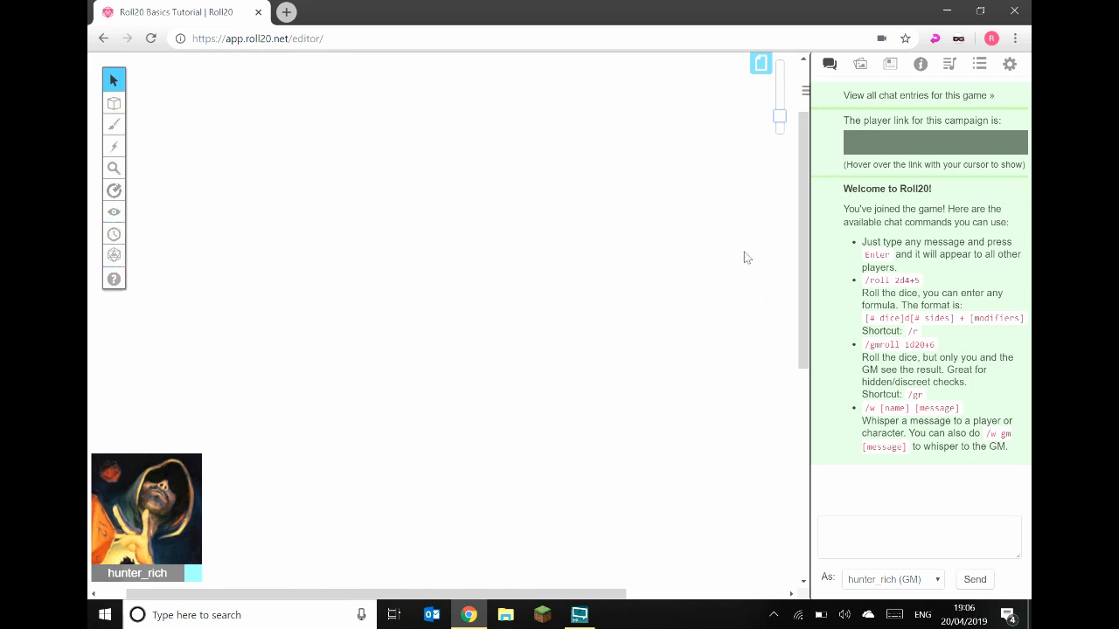
mouse_move(778, 117)
mouse_down()
mouse_move(780, 108)
mouse_move(782, 135)
mouse_up()
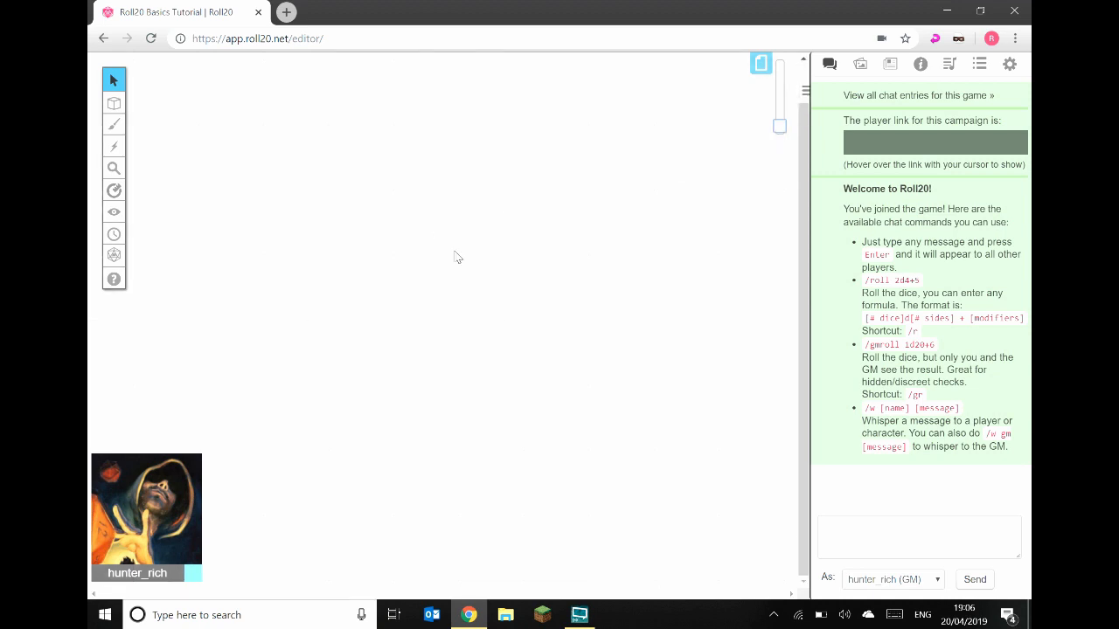
click(779, 119)
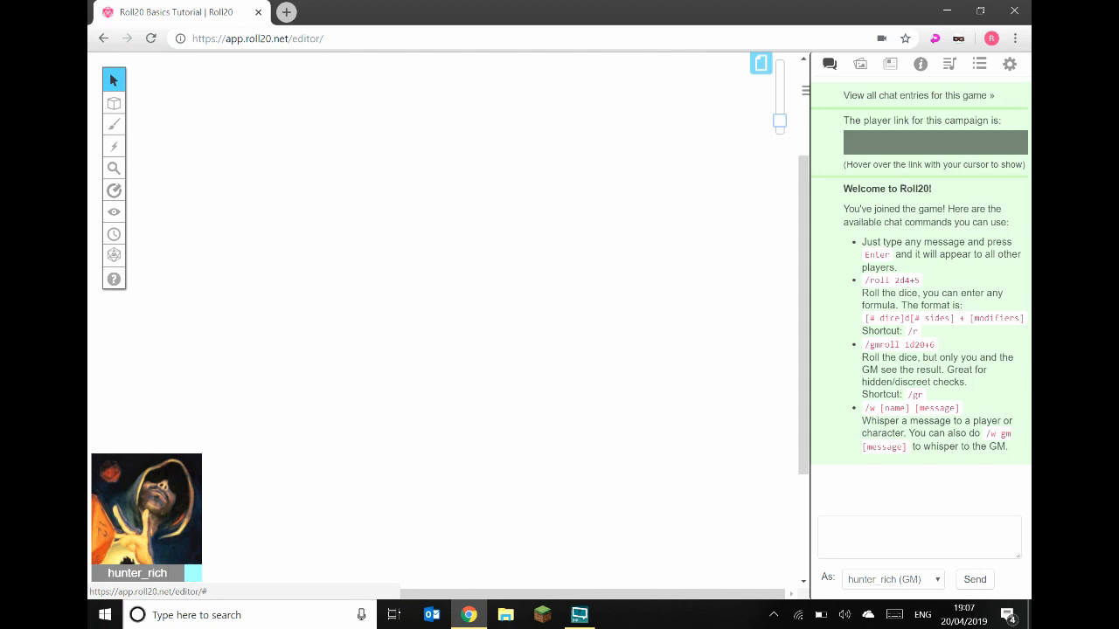
Reveal the campaign's player link in the chat and inspect its external link confirmation without following it
mouse_move(870, 145)
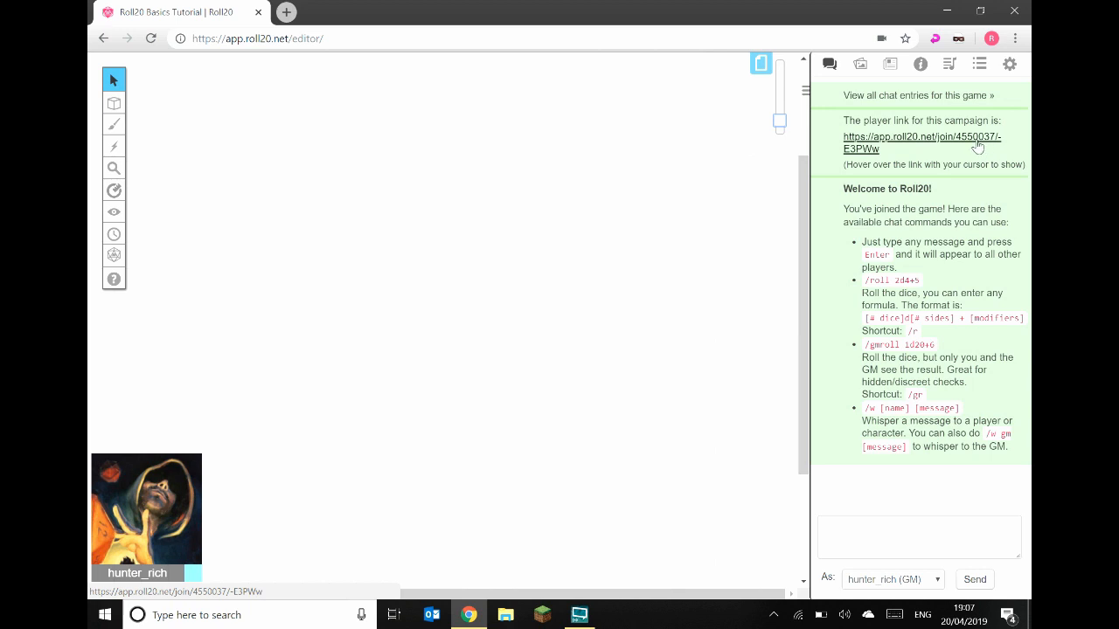
right_click(912, 145)
key(Escape)
click(910, 140)
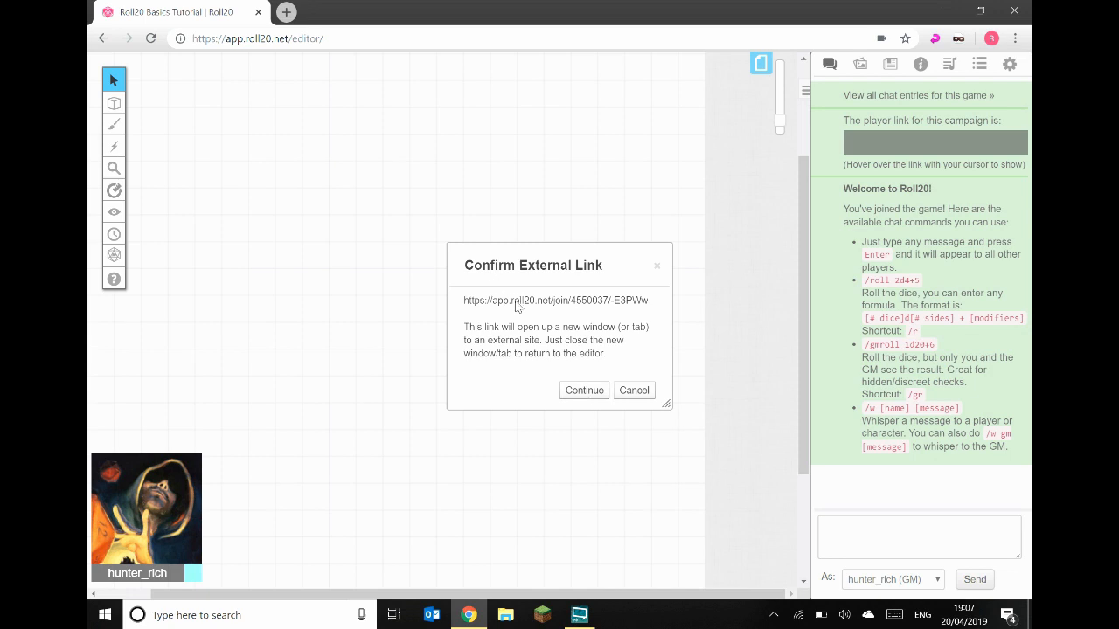
click(628, 391)
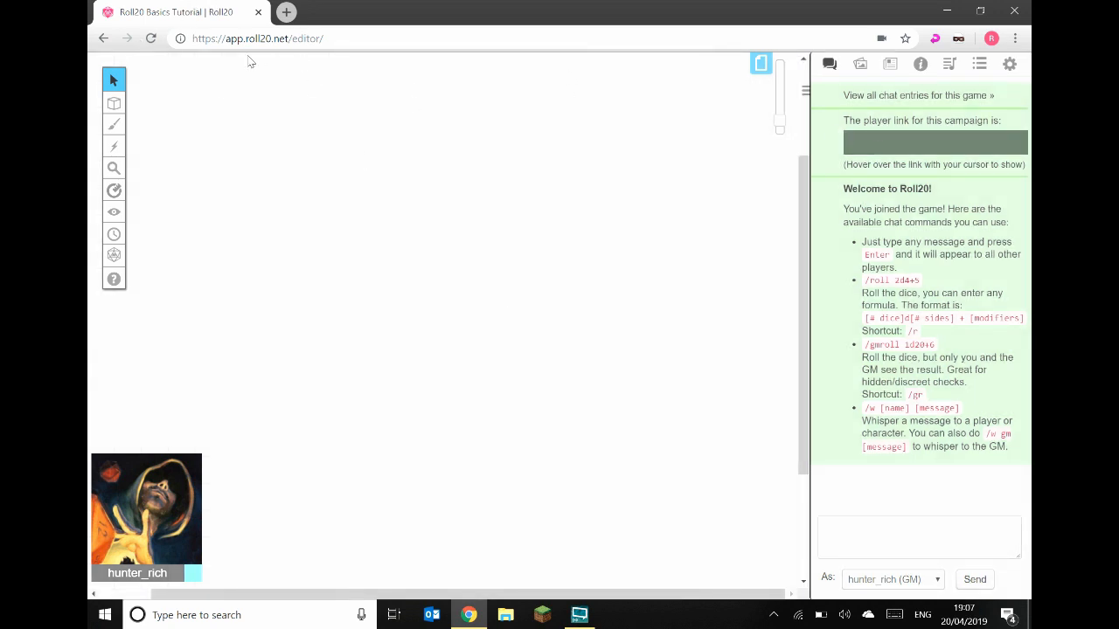
mouse_move(918, 145)
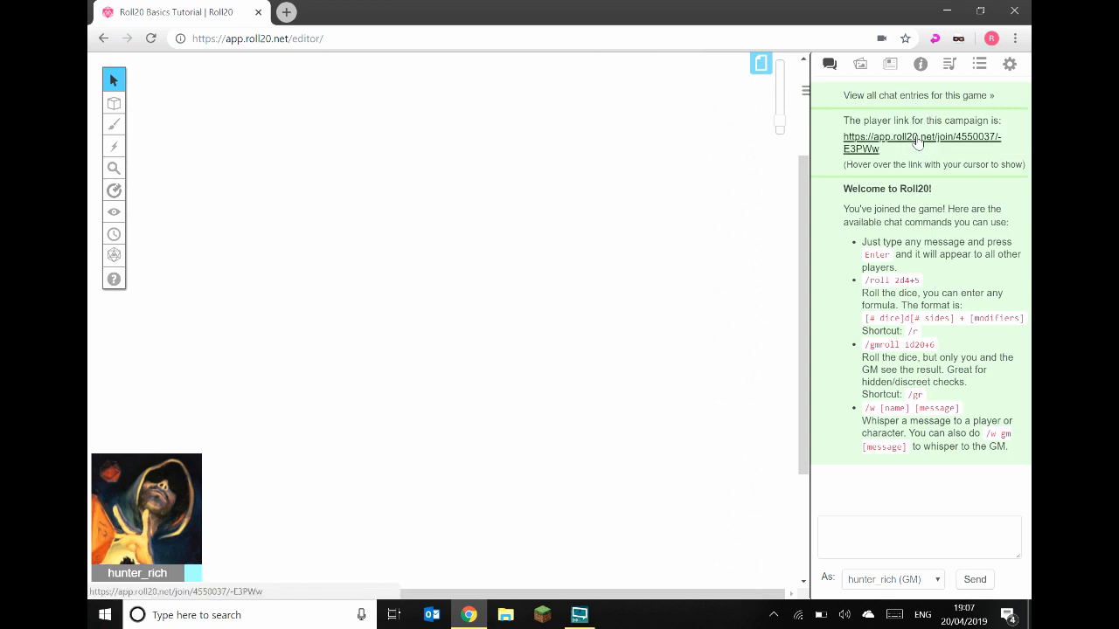
Copy the campaign's player link from the chat and paste it into the chat message box
right_click(918, 145)
click(865, 227)
click(885, 525)
right_click(884, 525)
click(912, 422)
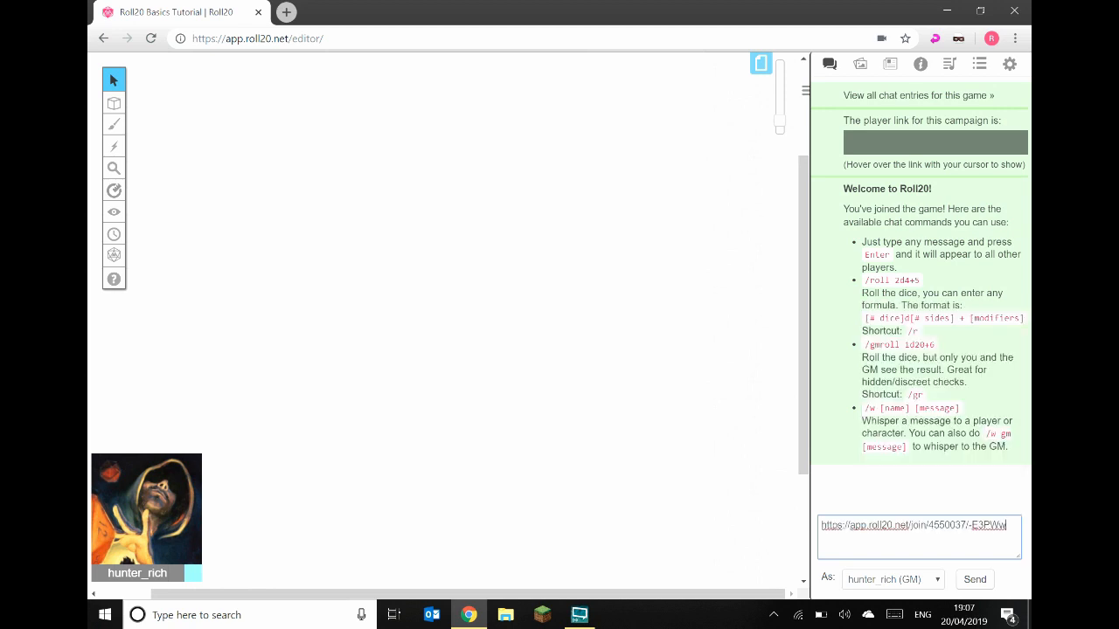
Clear the pasted player link from the chat message box without sending it
key(BackSpace)
key(BackSpace)
key(BackSpace)
key(BackSpace)
key(BackSpace)
key(BackSpace)
key(BackSpace)
key(BackSpace)
key(BackSpace)
key(BackSpace)
key(BackSpace)
key(BackSpace)
key(BackSpace)
key(BackSpace)
key(BackSpace)
key(BackSpace)
key(BackSpace)
key(BackSpace)
key(BackSpace)
key(BackSpace)
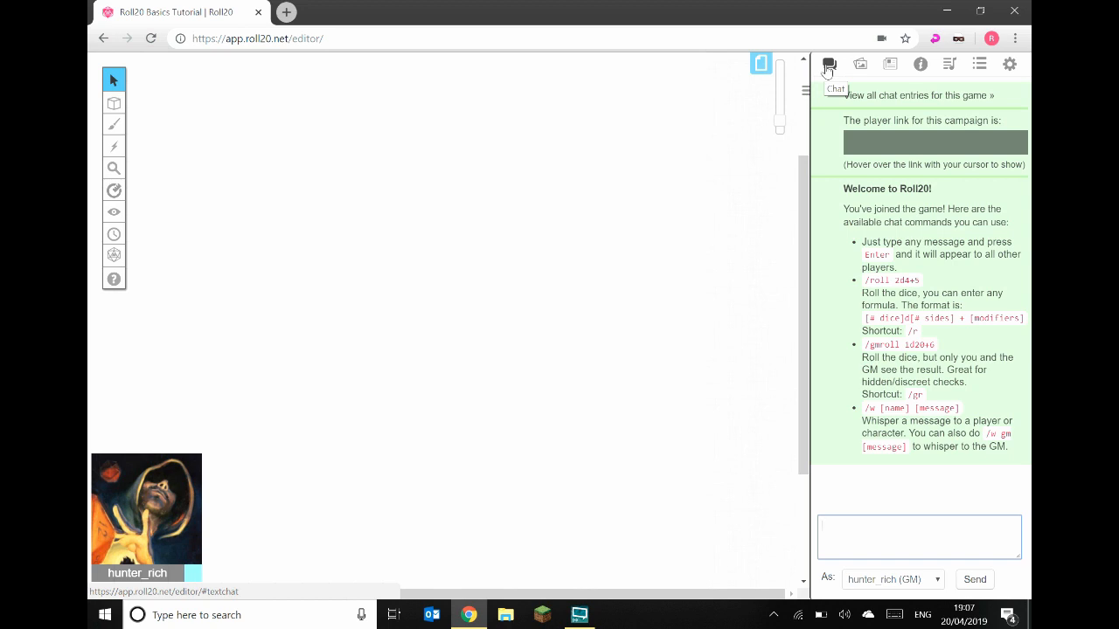
Look through the game's art library, journal, compendium, jukebox, and the macros, decks and rollable tables collection
click(859, 66)
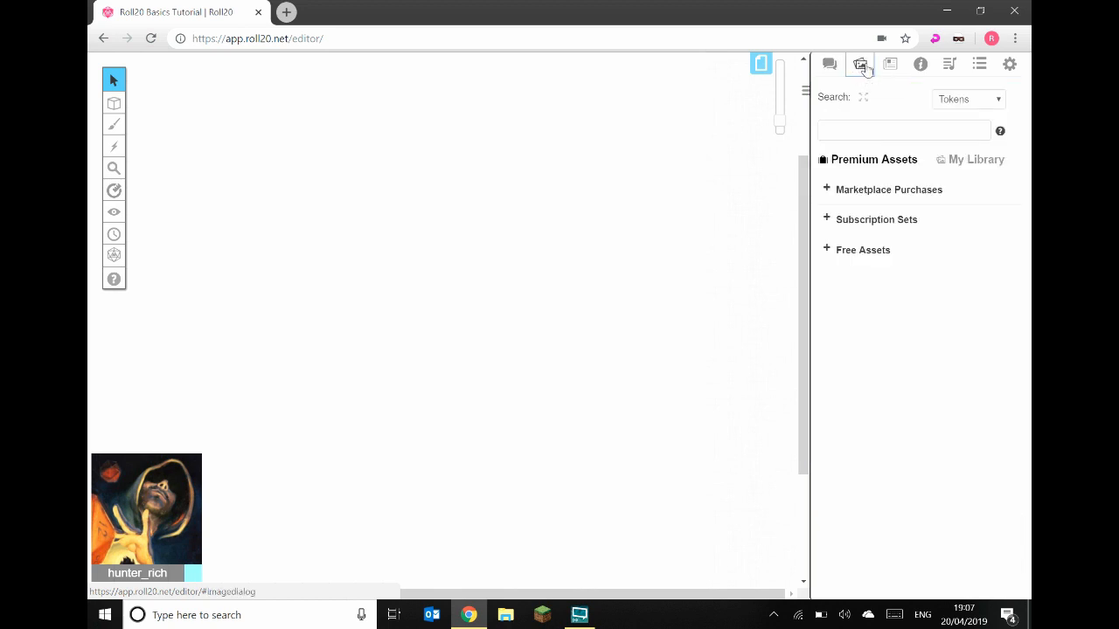
click(889, 68)
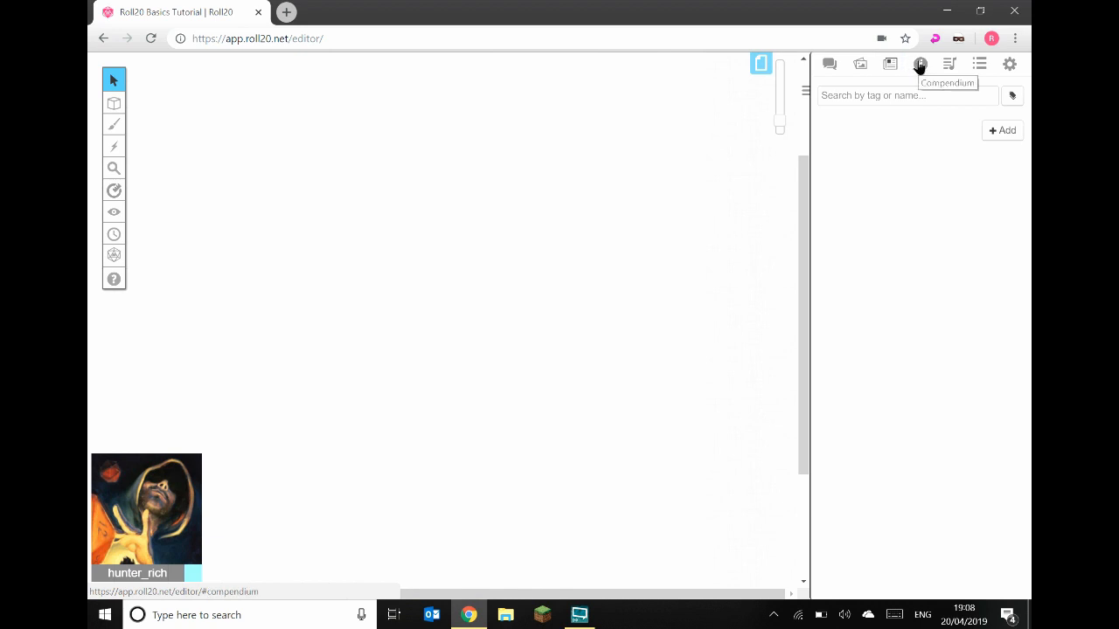
click(920, 67)
click(947, 67)
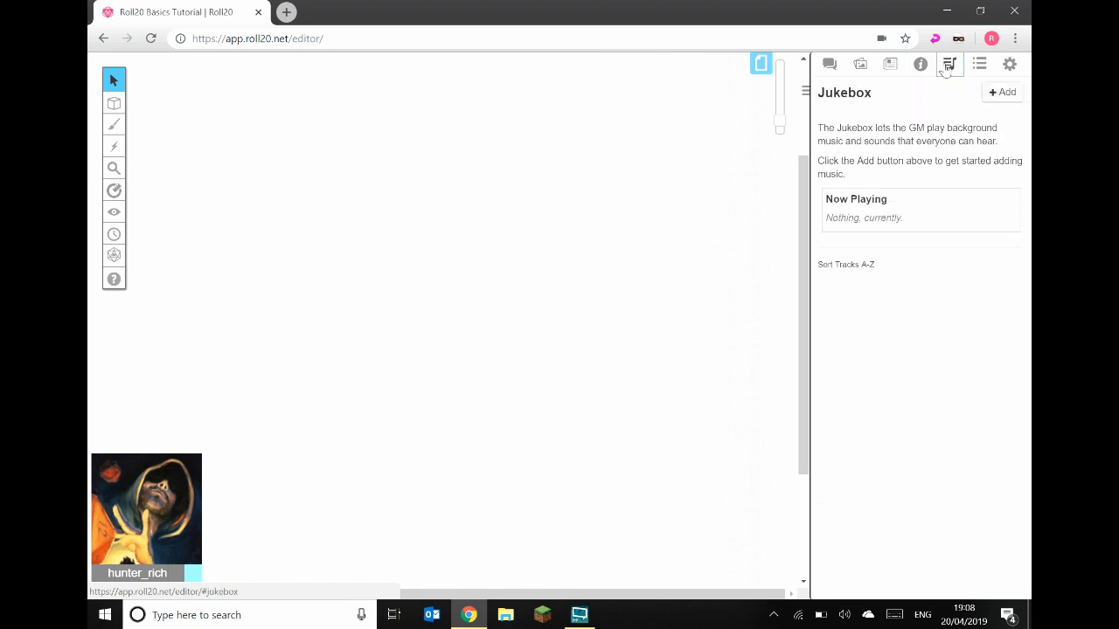
click(977, 68)
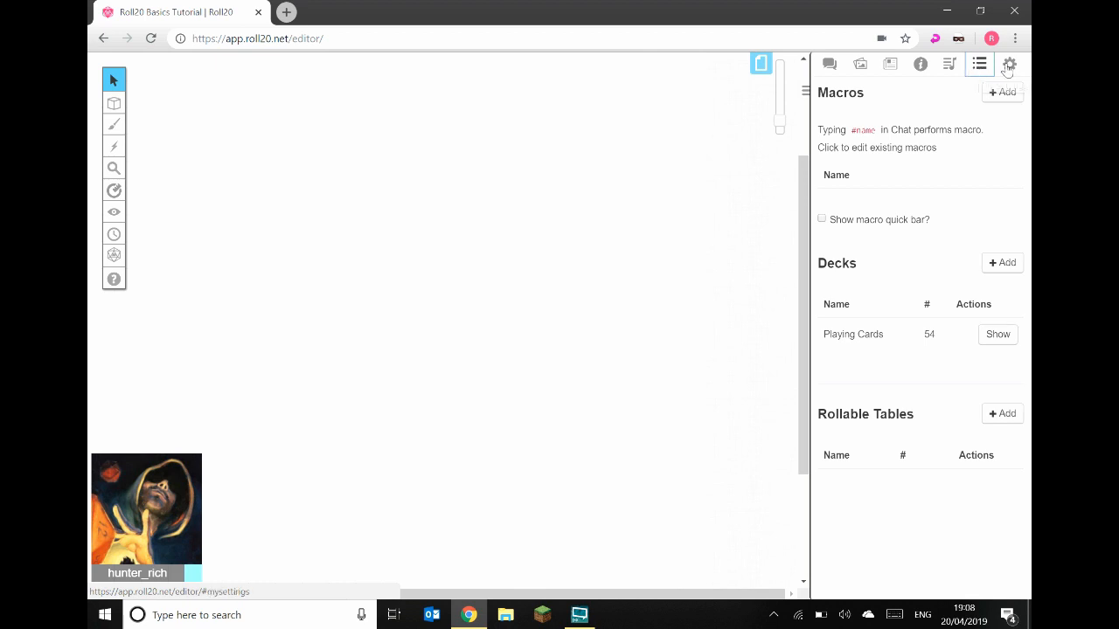
Change the display name for this game to "Dungeon Master" and save it
click(1009, 66)
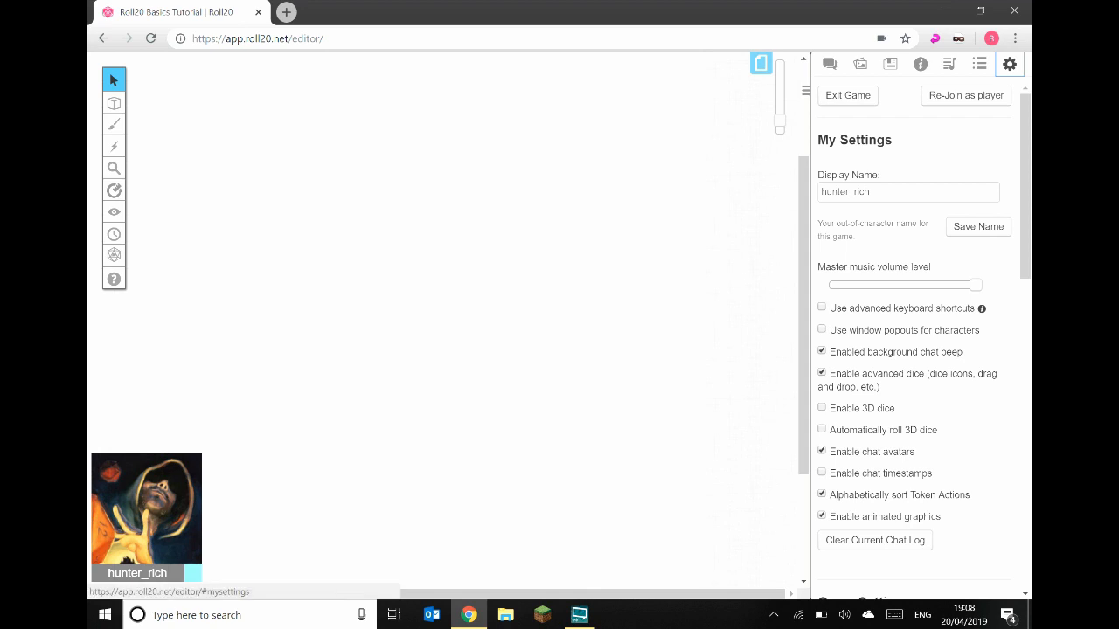
drag(881, 192, 788, 179)
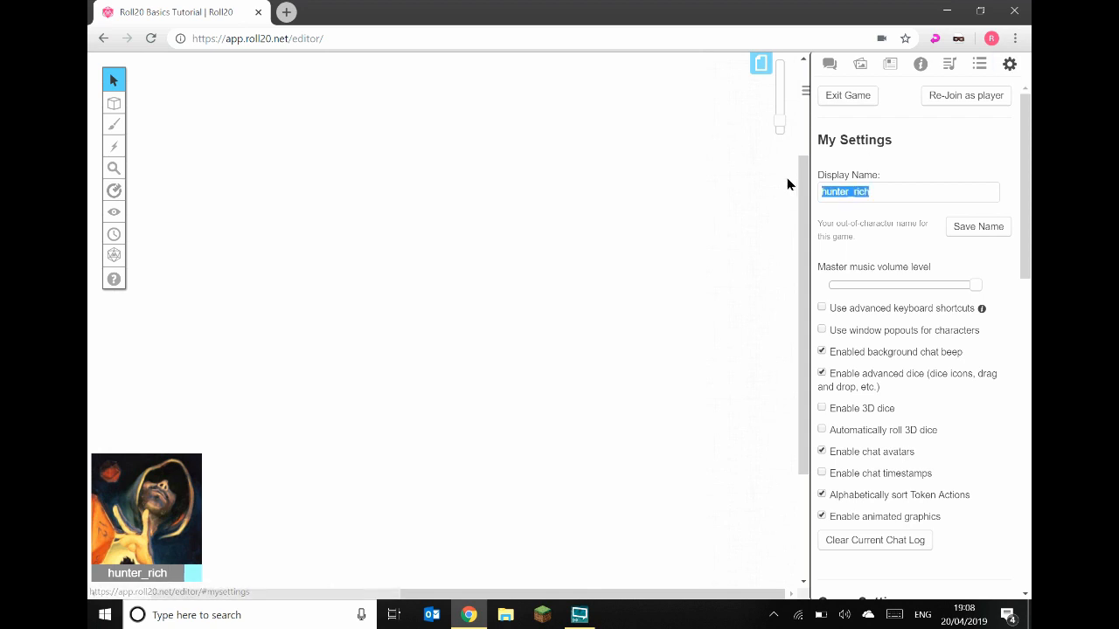
text(Du)
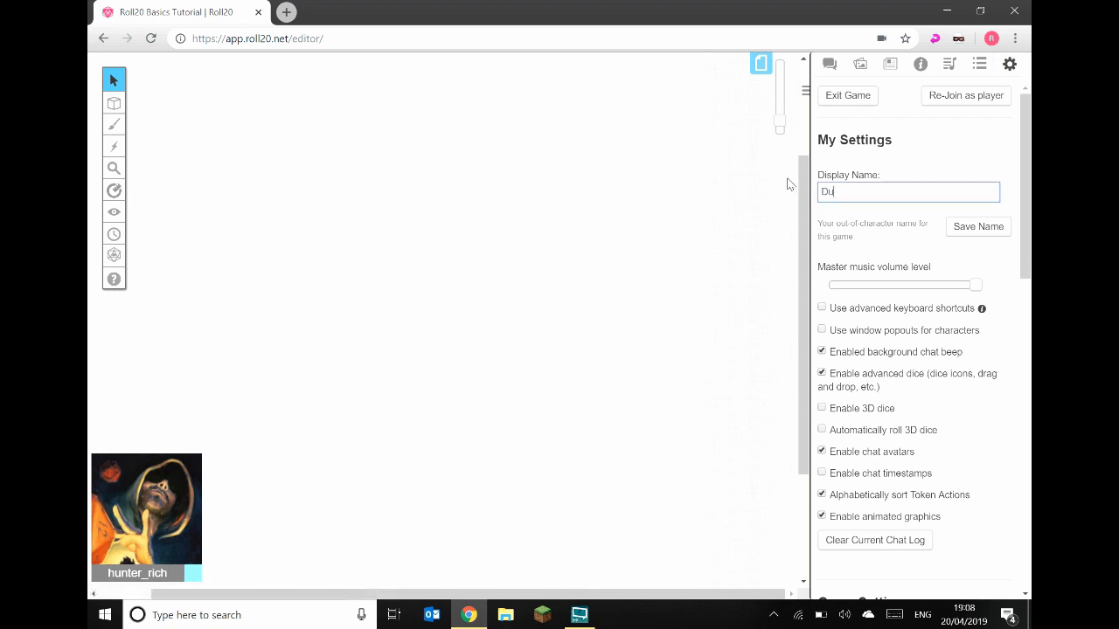
text(ngeon Mast)
click(1003, 231)
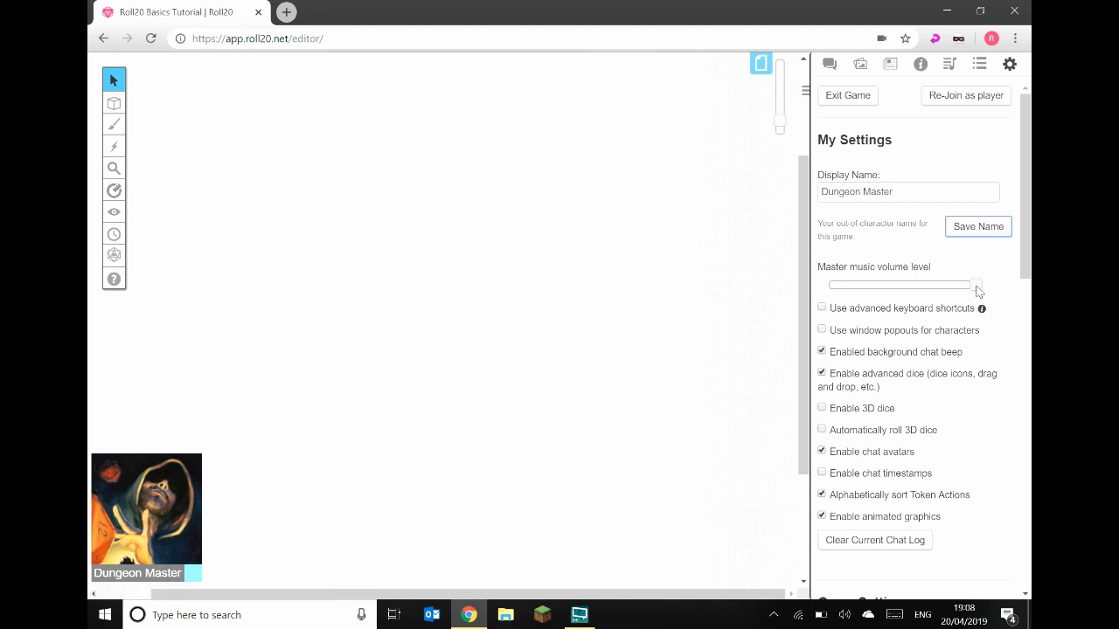
Lower the master music volume level to about half
click(942, 286)
drag(898, 292, 900, 287)
scroll(869, 271, down, 2)
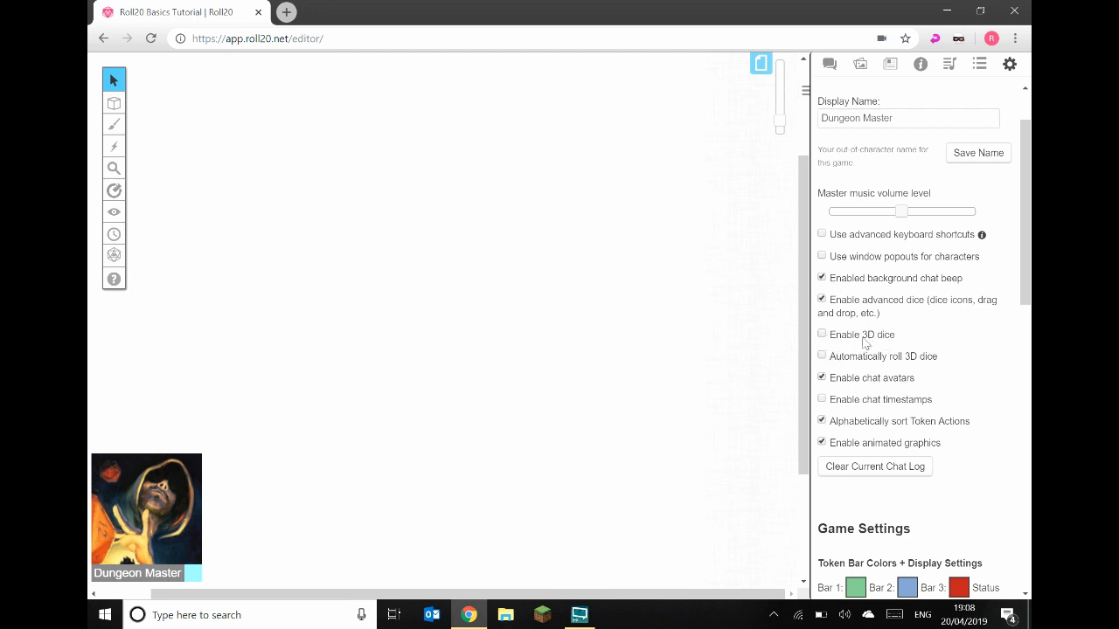
Close the advanced Dice Roller, roll a single d20 from the quick dice list and view the roll in the chat
click(114, 256)
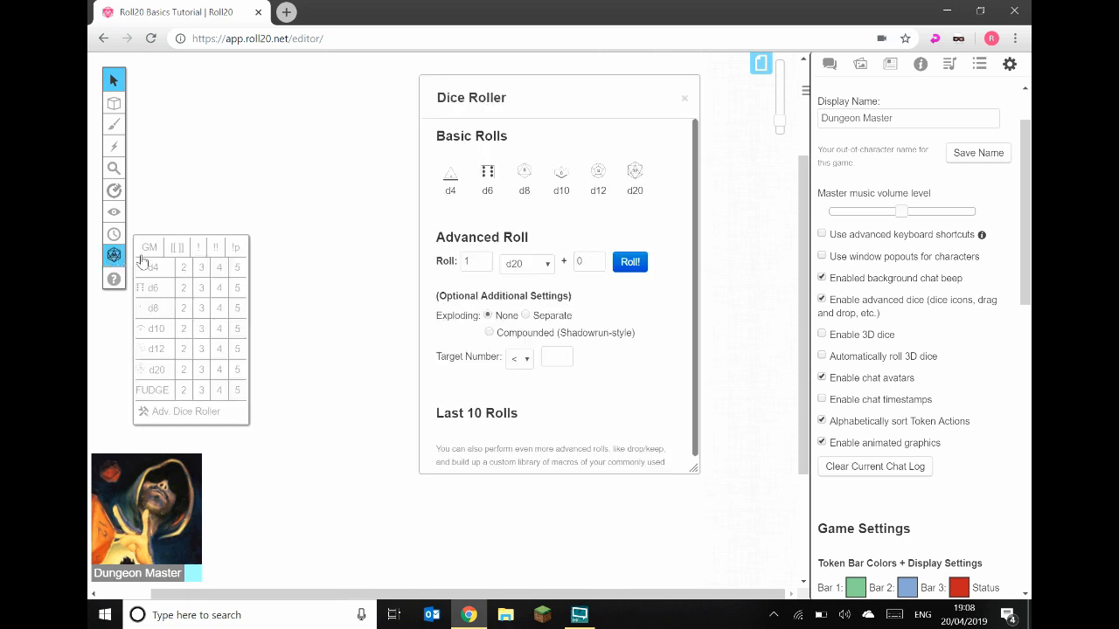
click(684, 98)
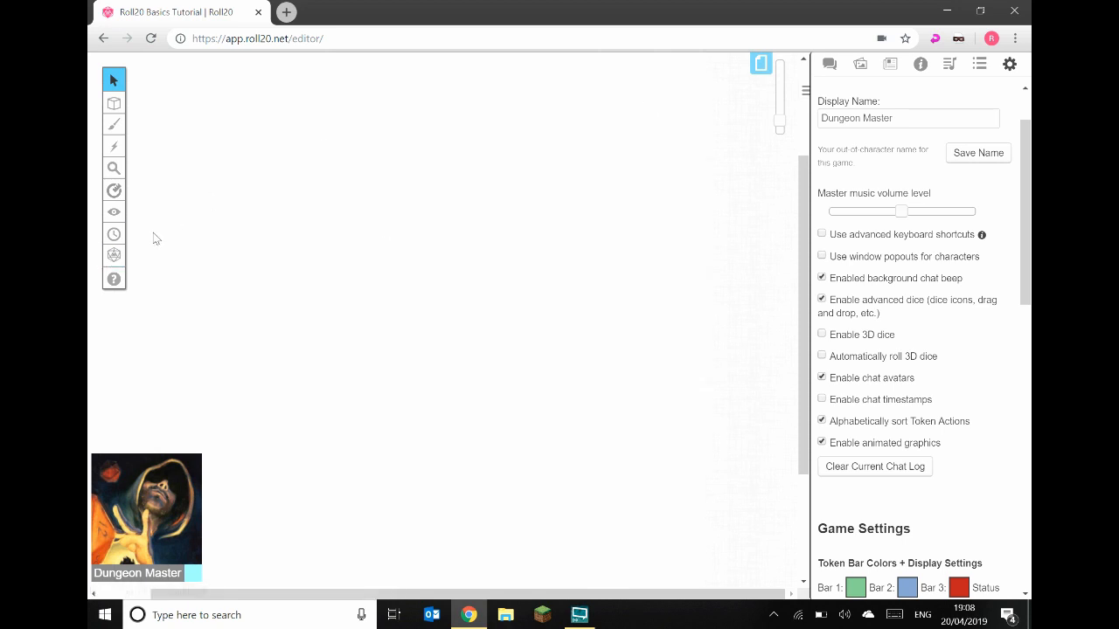
mouse_move(112, 256)
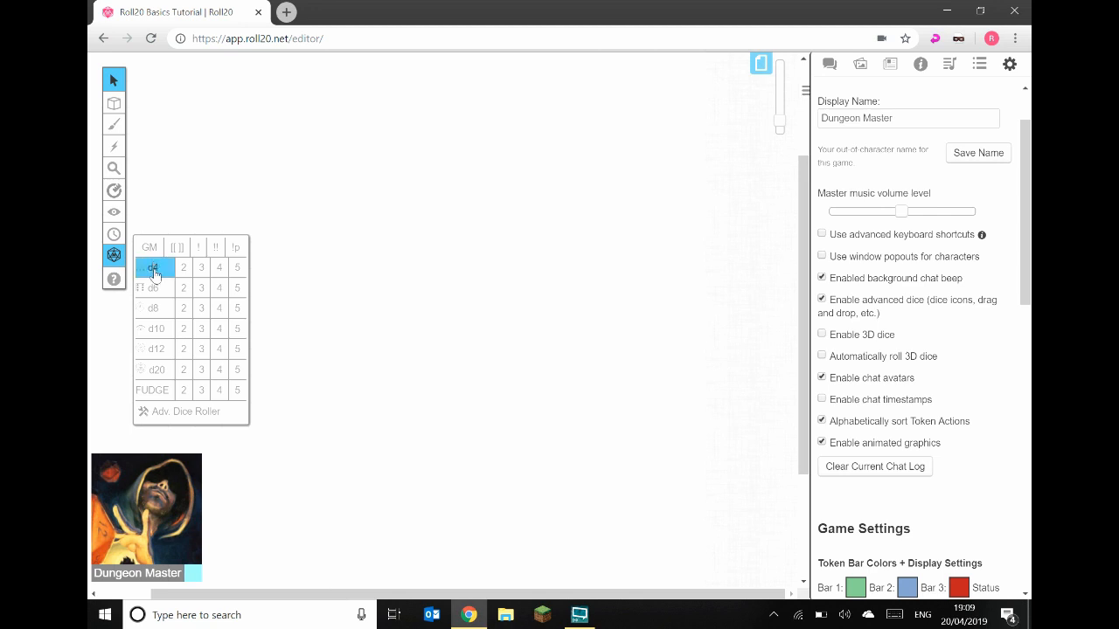
click(157, 370)
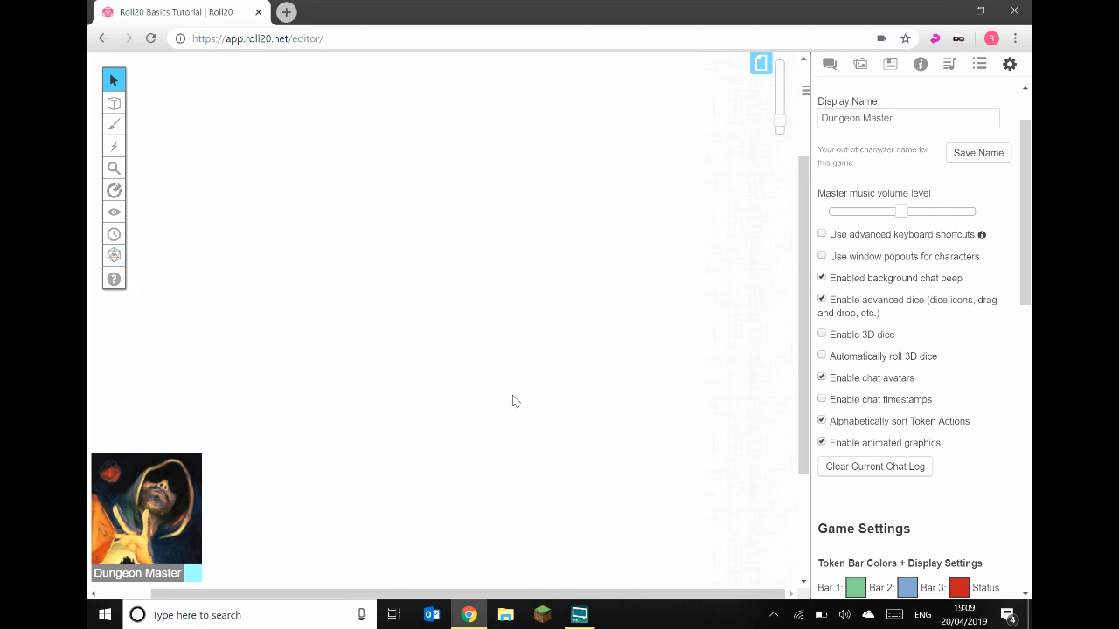
click(829, 66)
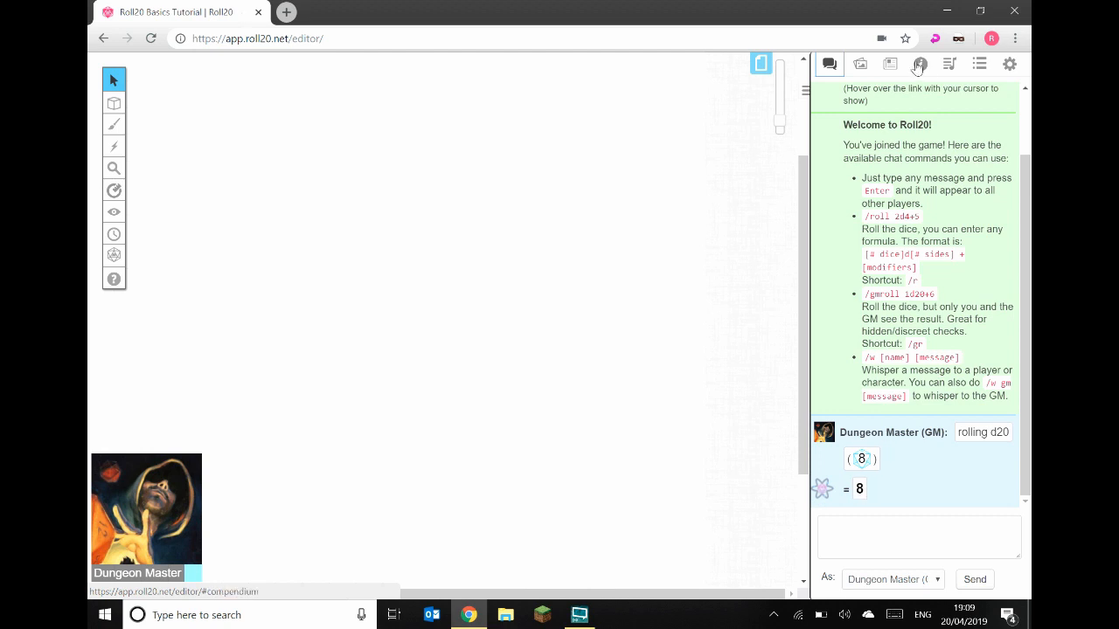
Enable 3D dice and automatic rolling of 3D dice in the personal settings
click(1008, 65)
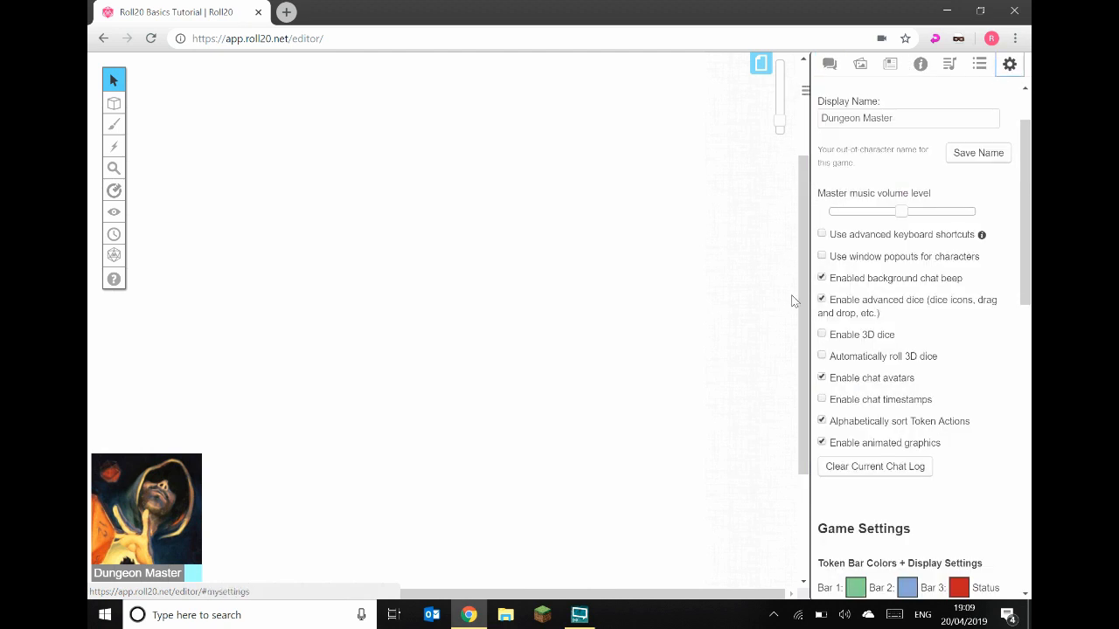
click(822, 336)
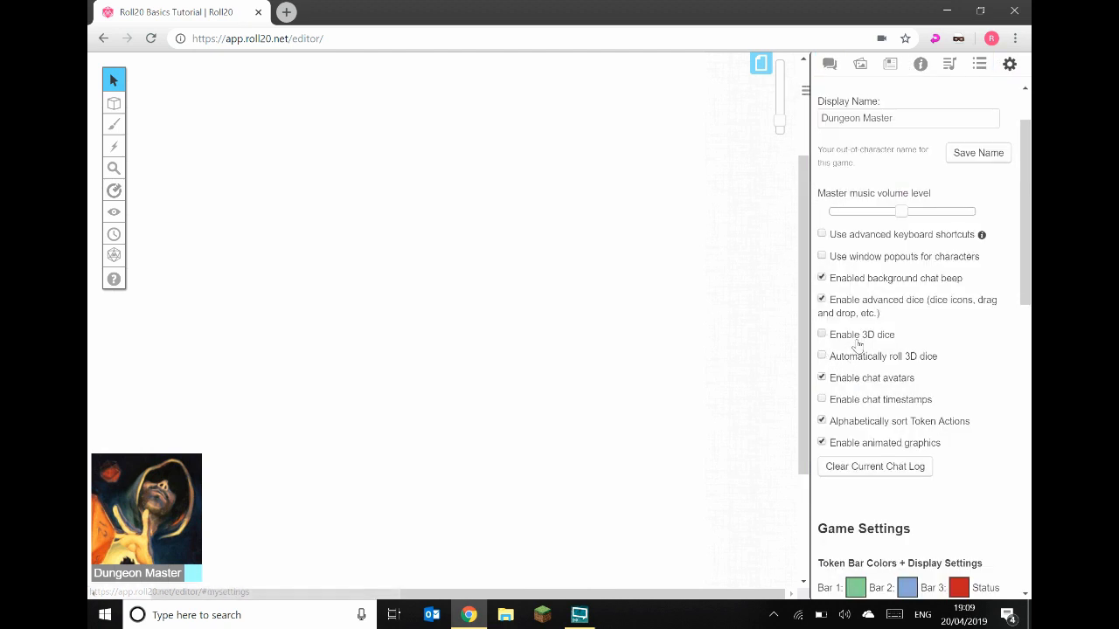
click(822, 358)
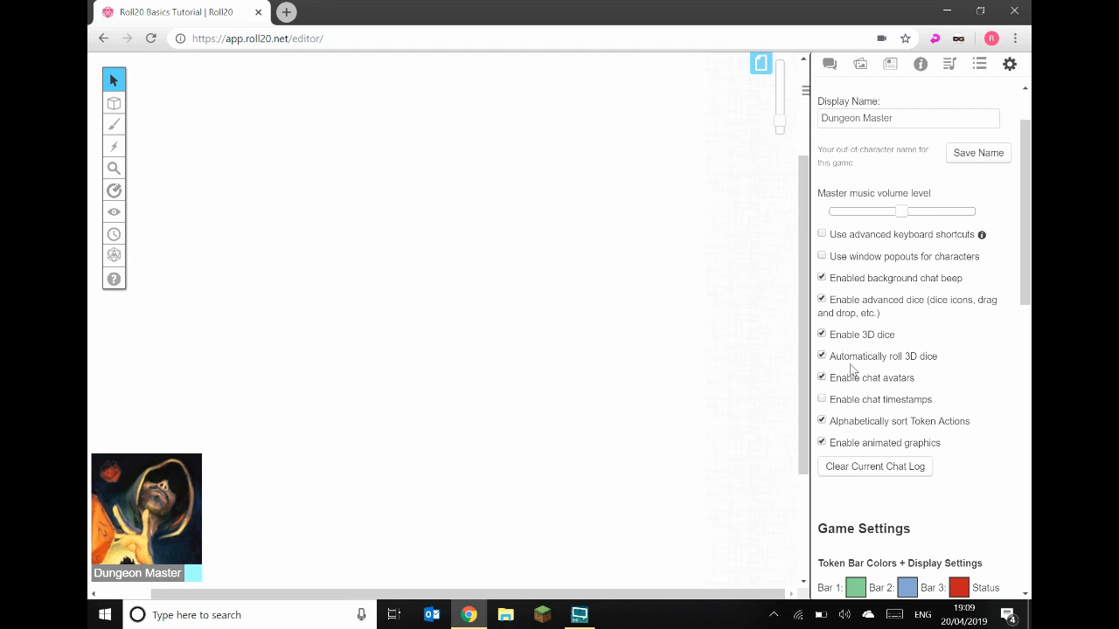
Roll one d20 as a 3D die and check its entry in the chat
mouse_move(123, 256)
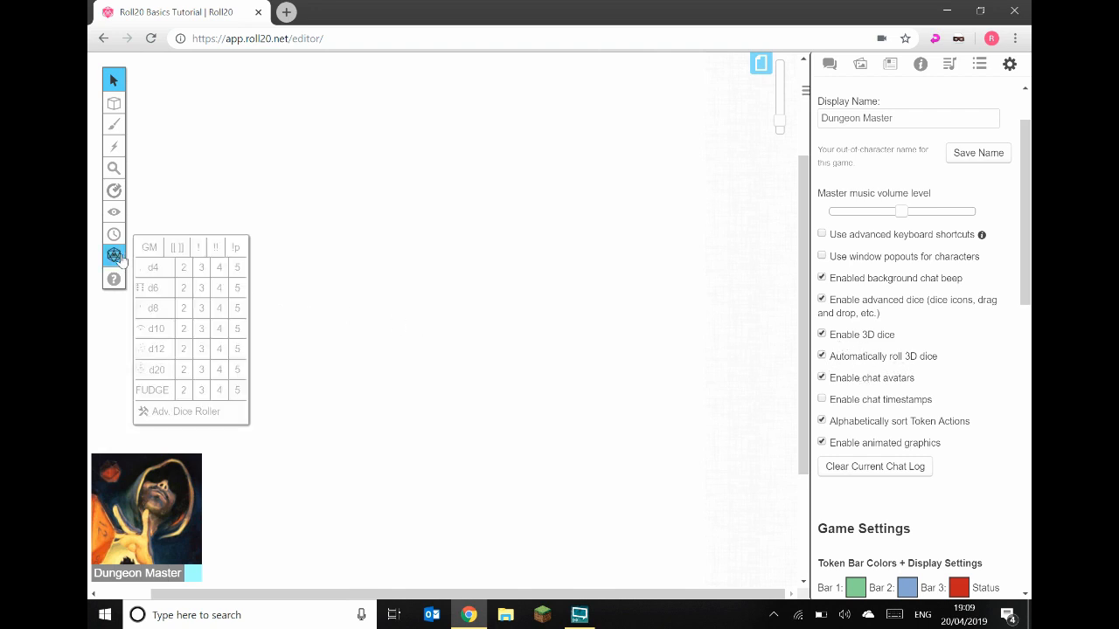
click(171, 371)
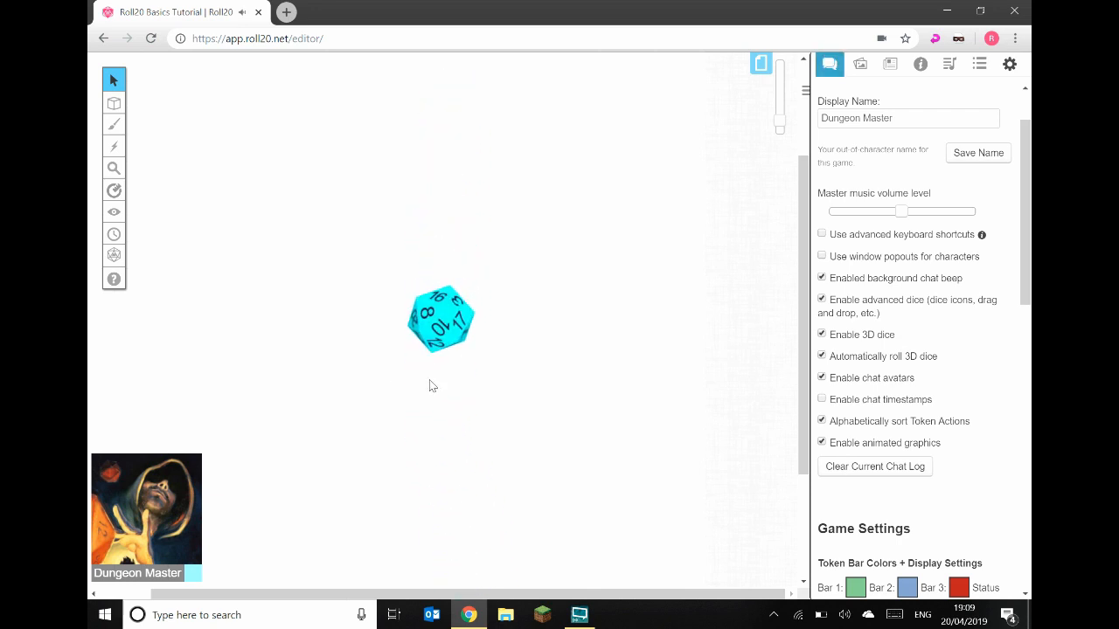
click(837, 65)
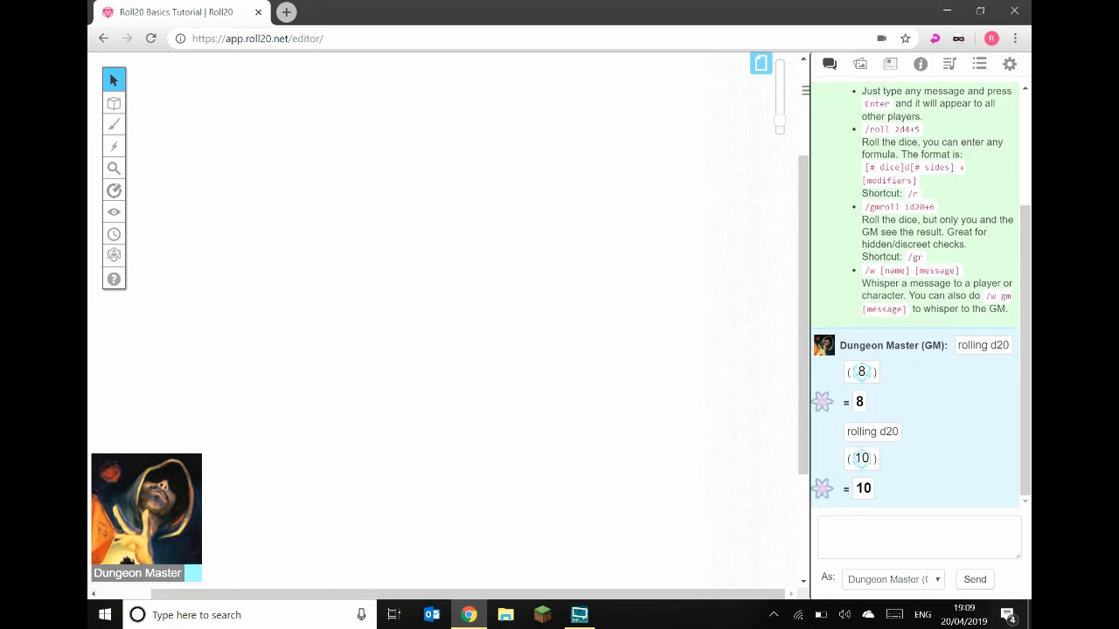
Set the player video/avatar size to Names only in the game settings
click(1010, 65)
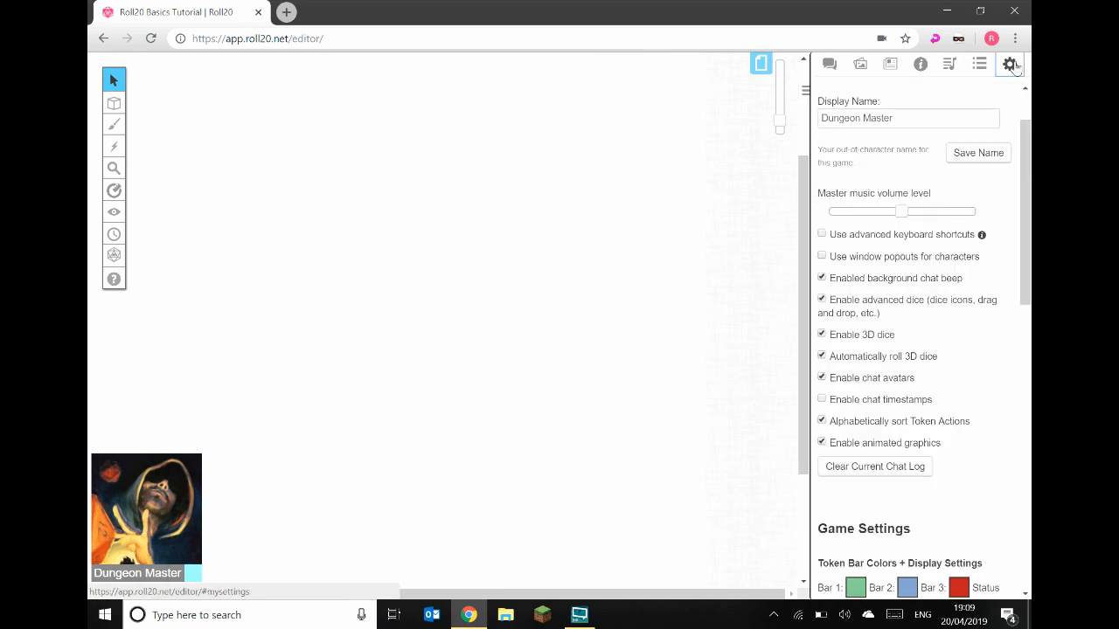
scroll(861, 359, down, 3)
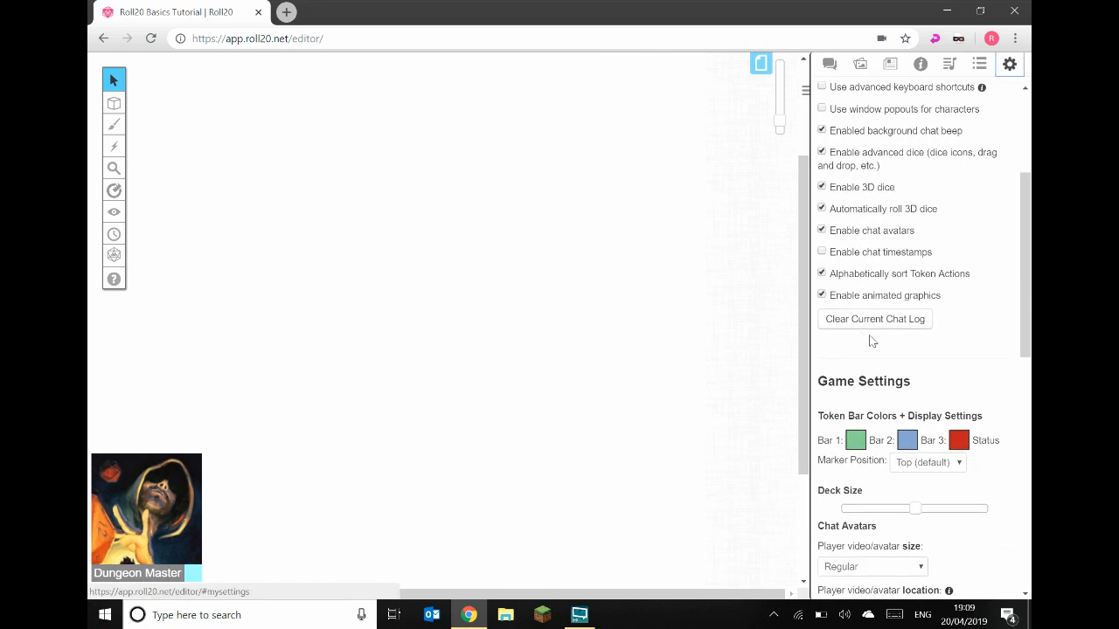
scroll(842, 283, down, 2)
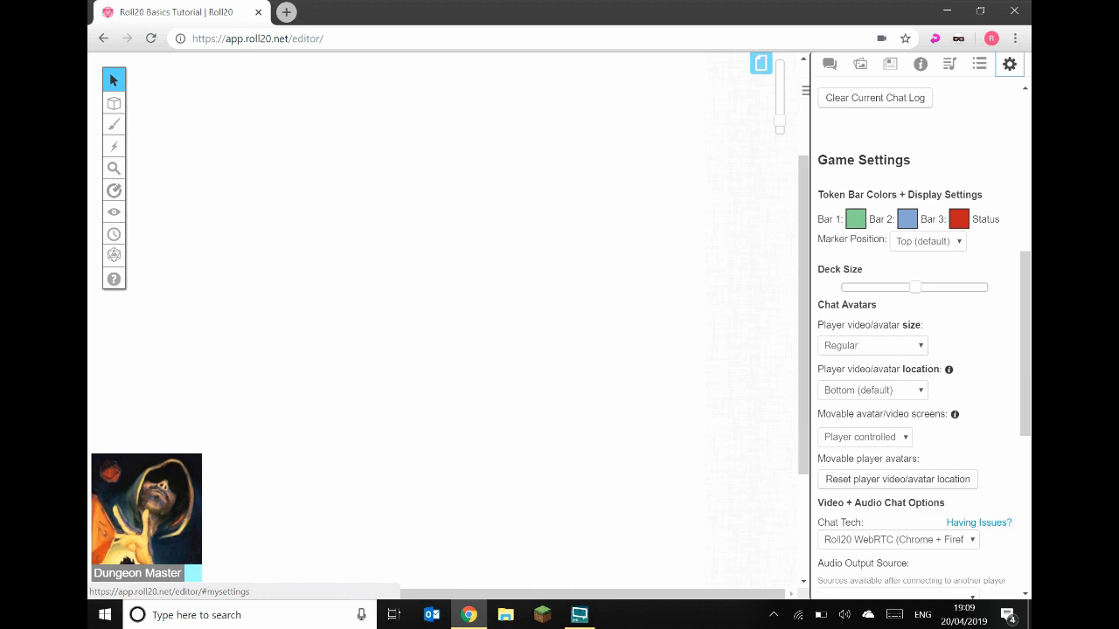
scroll(855, 218, down, 1)
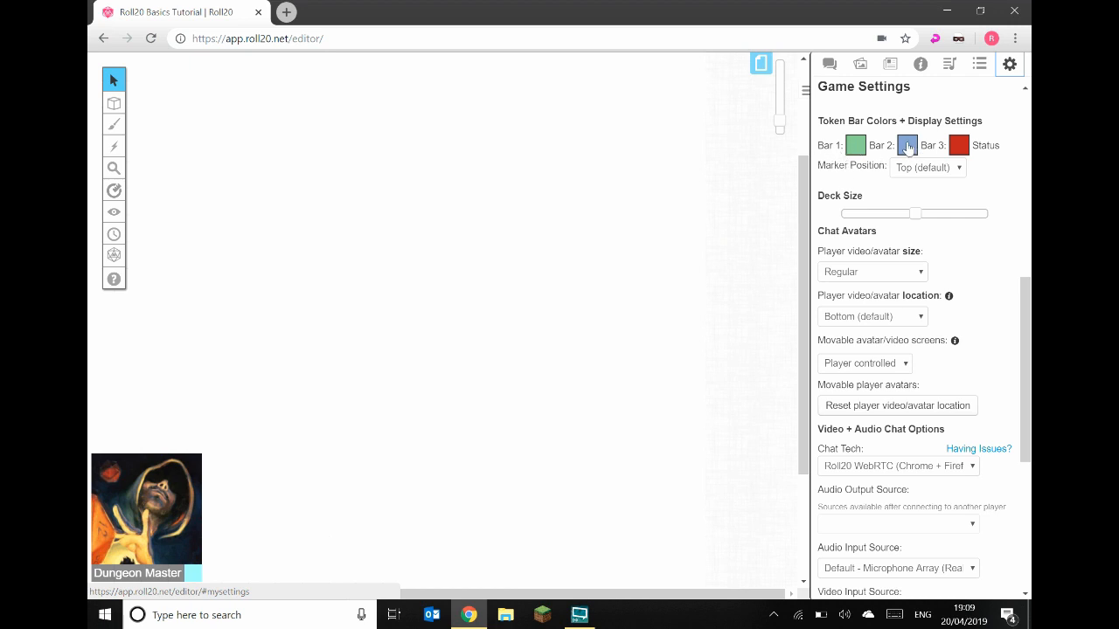
click(871, 274)
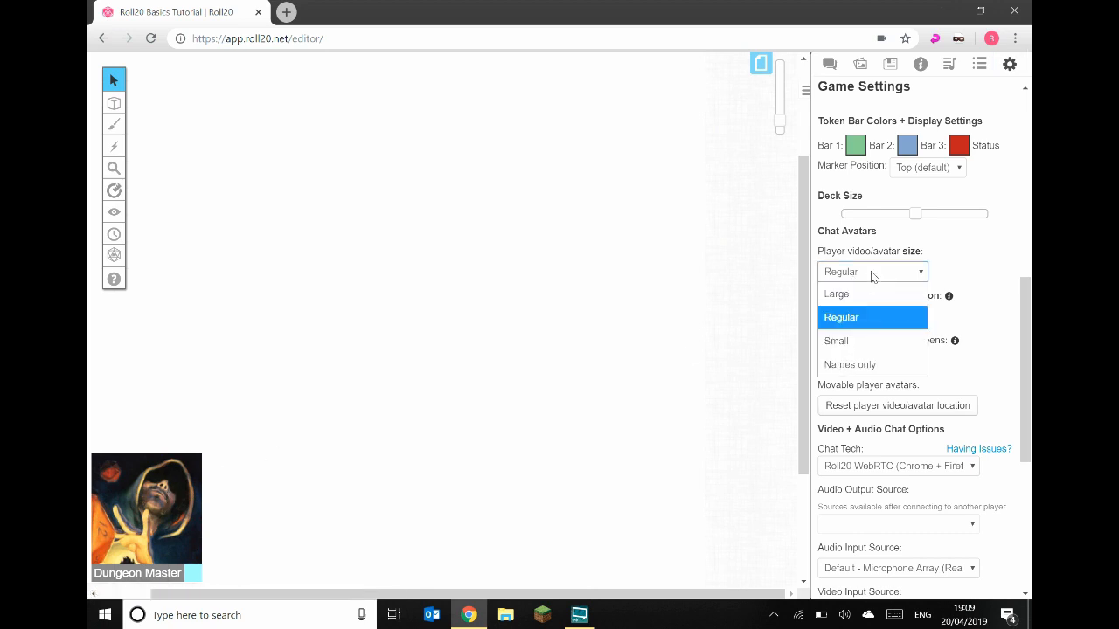
click(870, 362)
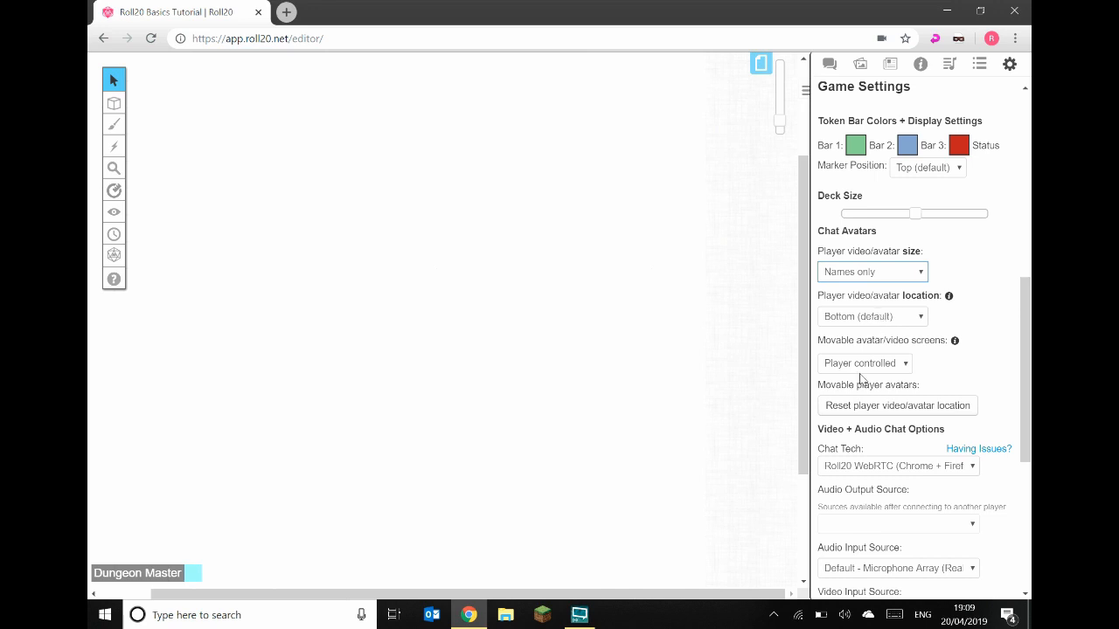
Try moving the player nameplate around the tabletop, keep its location at Bottom (default) and reset the player video/avatar location
scroll(875, 366, down, 1)
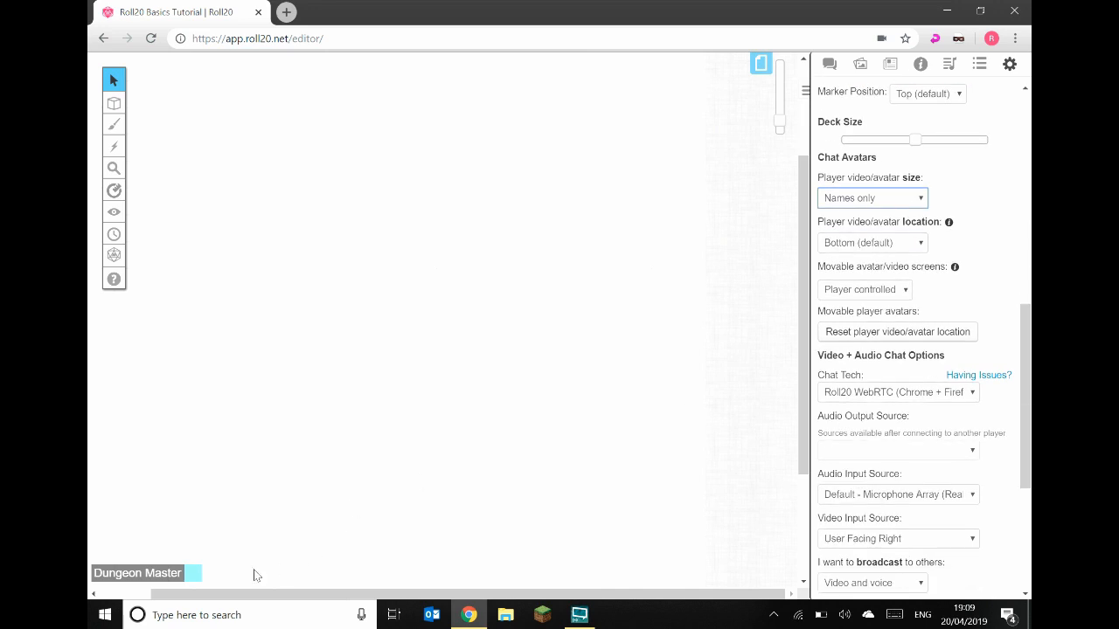
drag(127, 575, 363, 320)
drag(98, 576, 90, 598)
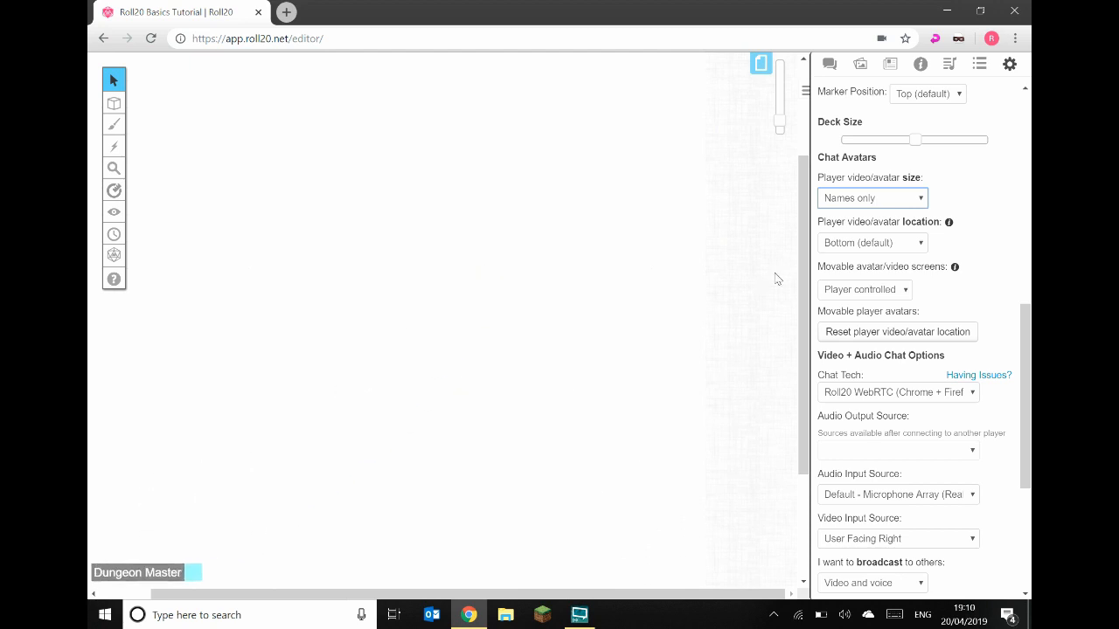
click(890, 246)
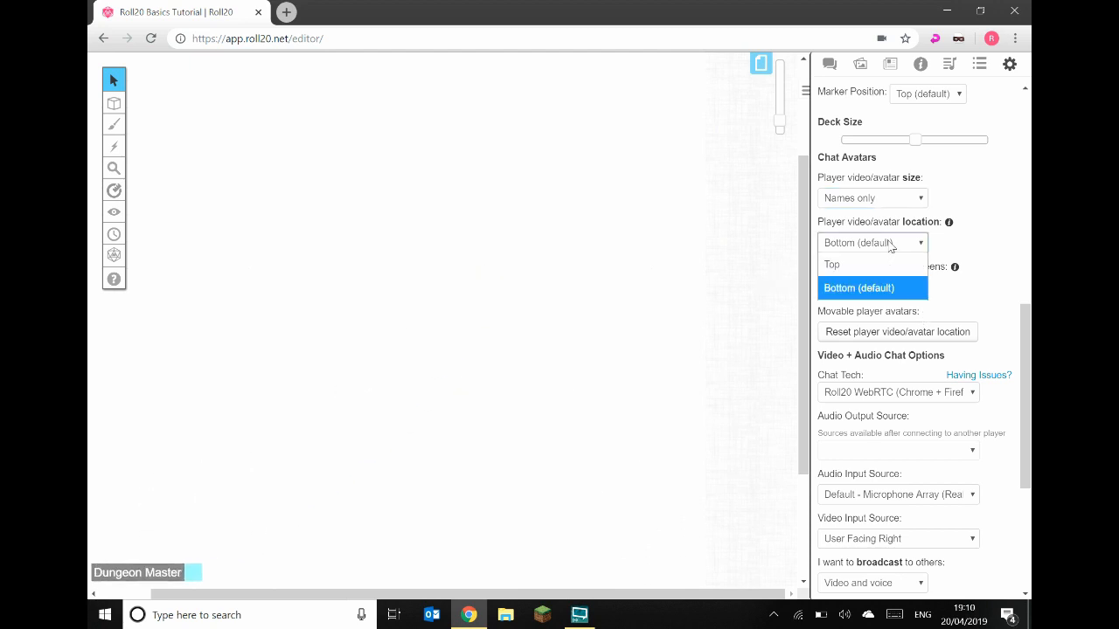
click(876, 287)
click(893, 332)
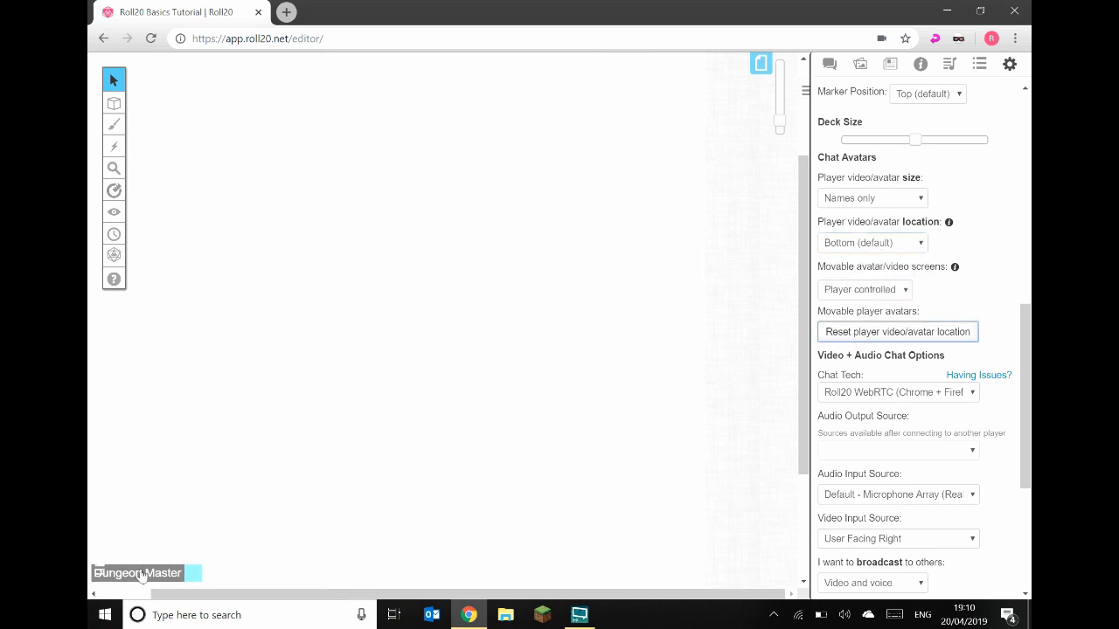
Set the video and audio chat technology to None (no video/audio)
scroll(883, 383, down, 1)
scroll(883, 383, down, 1)
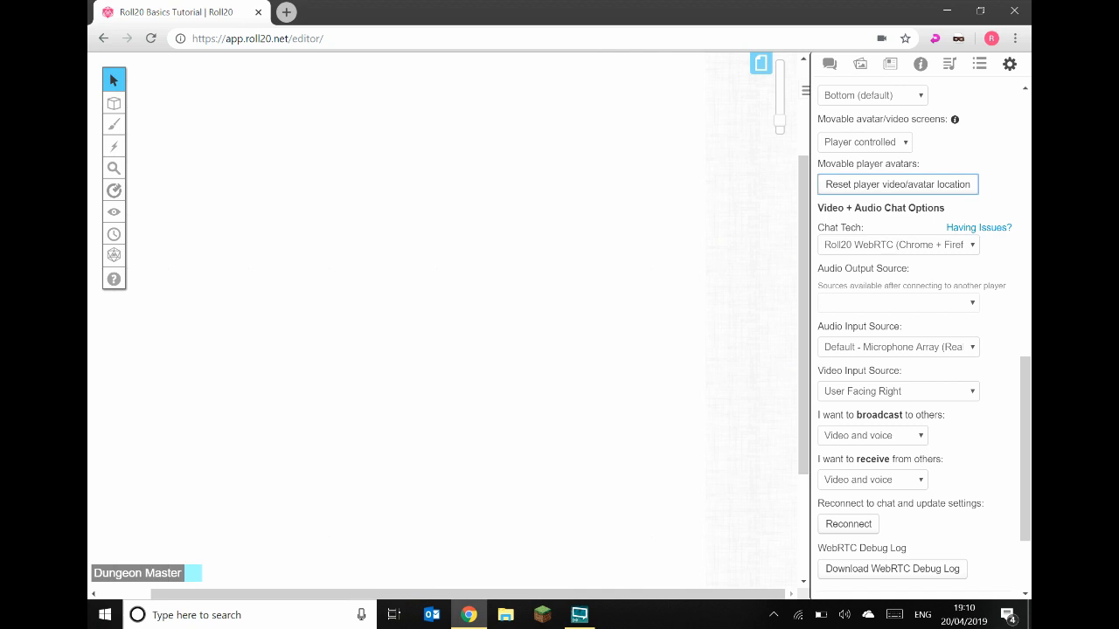
click(885, 246)
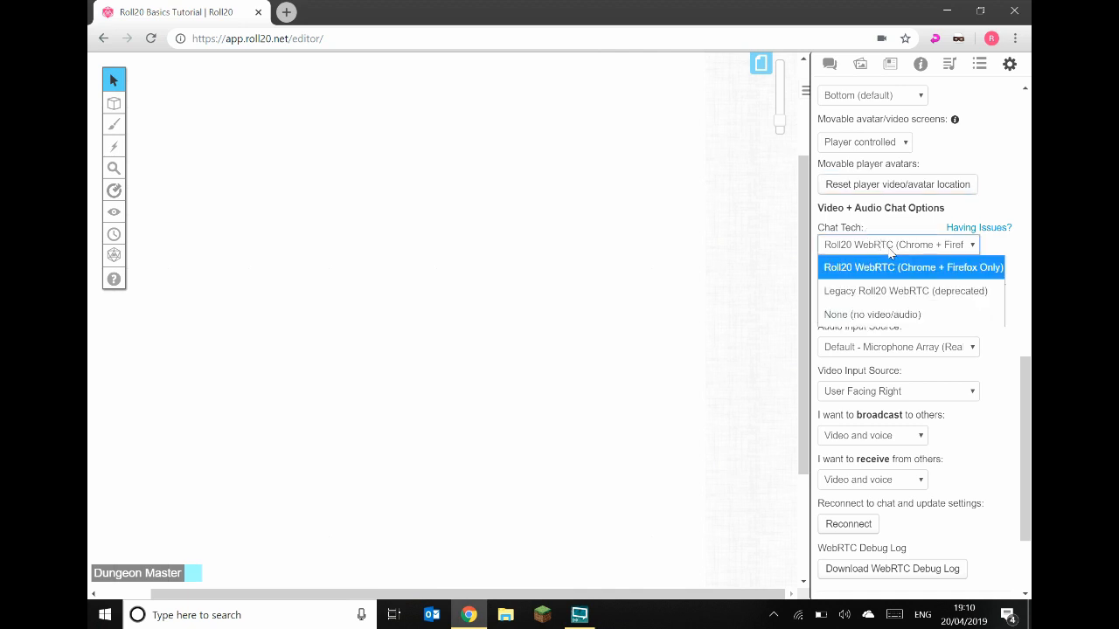
click(856, 312)
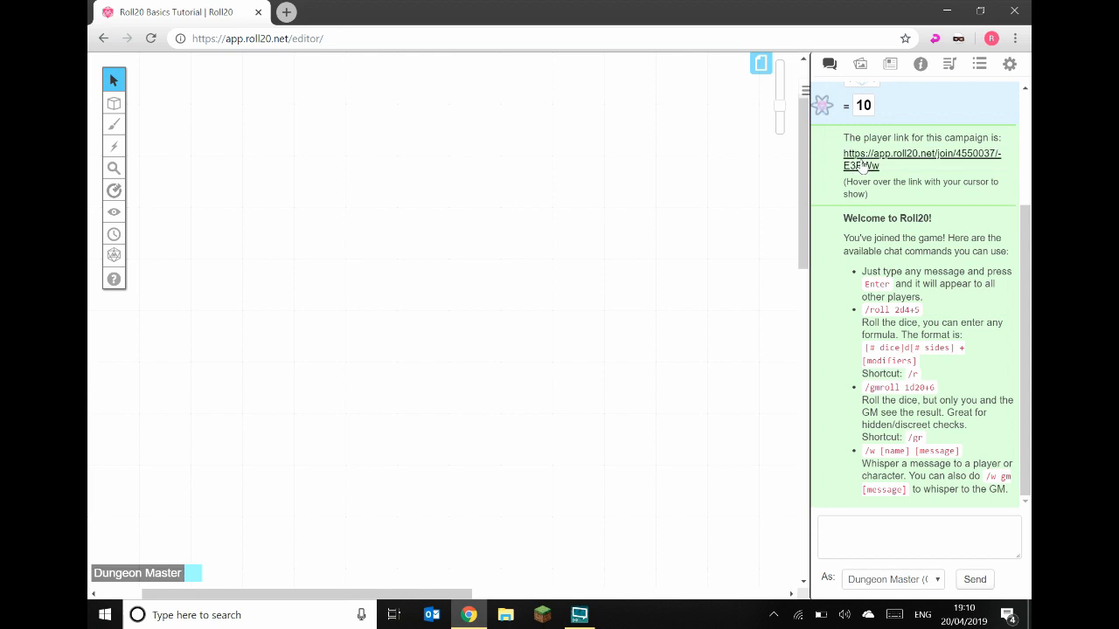
Add a new character to the journal and name it "PC - Template"
click(890, 66)
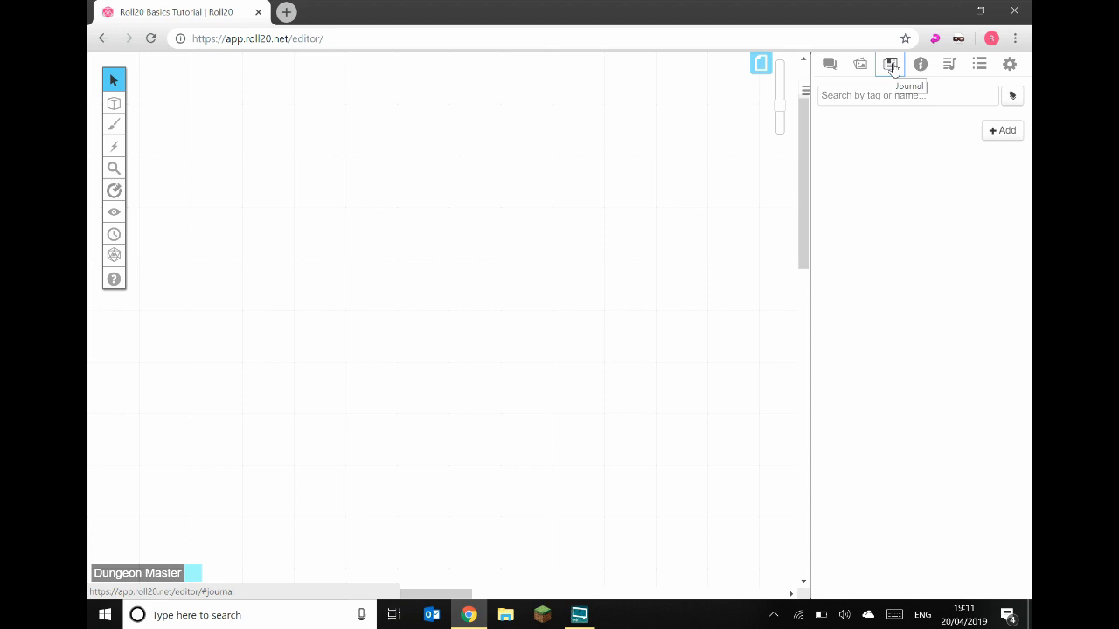
click(996, 133)
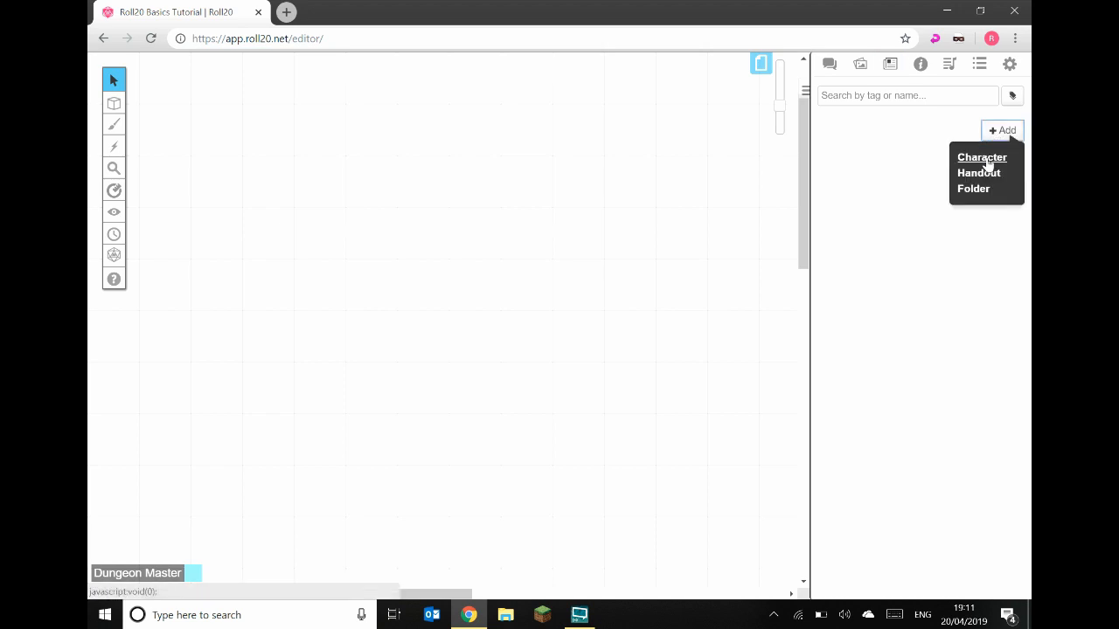
click(987, 162)
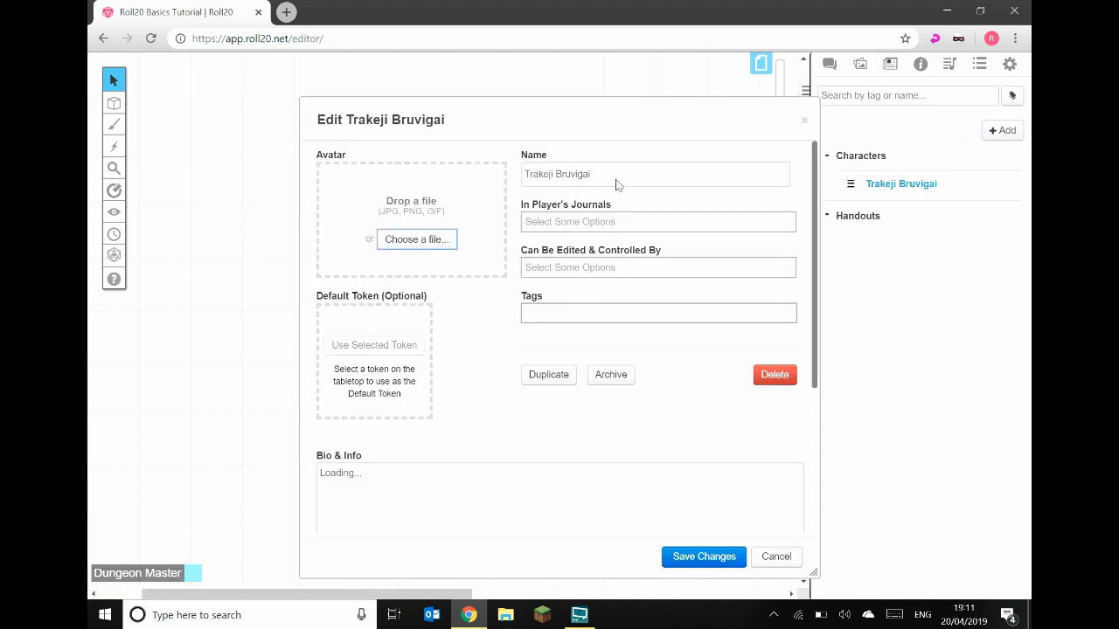
drag(617, 180, 523, 174)
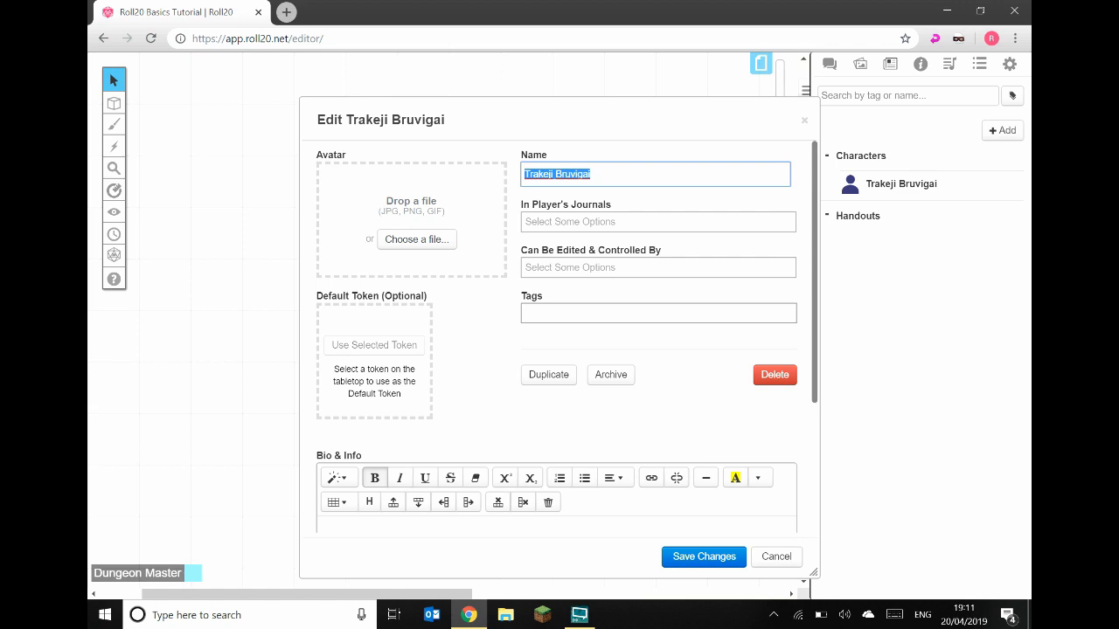
text(PC)
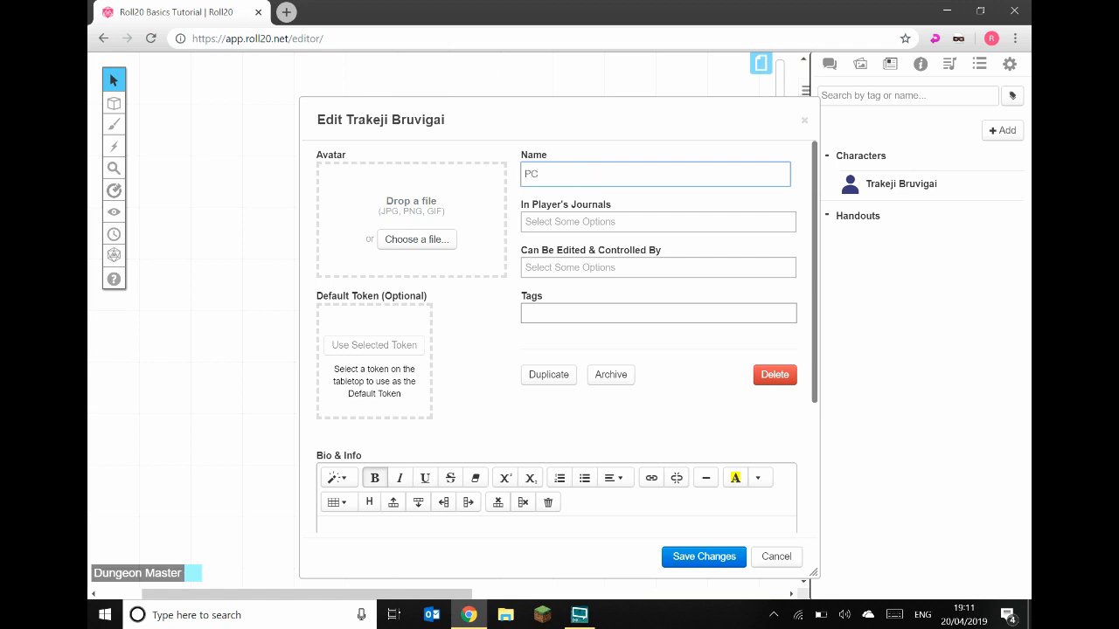
text( - Template)
Make the character available in All Players' journals, leave its edit and control permissions empty, and save the changes
click(572, 222)
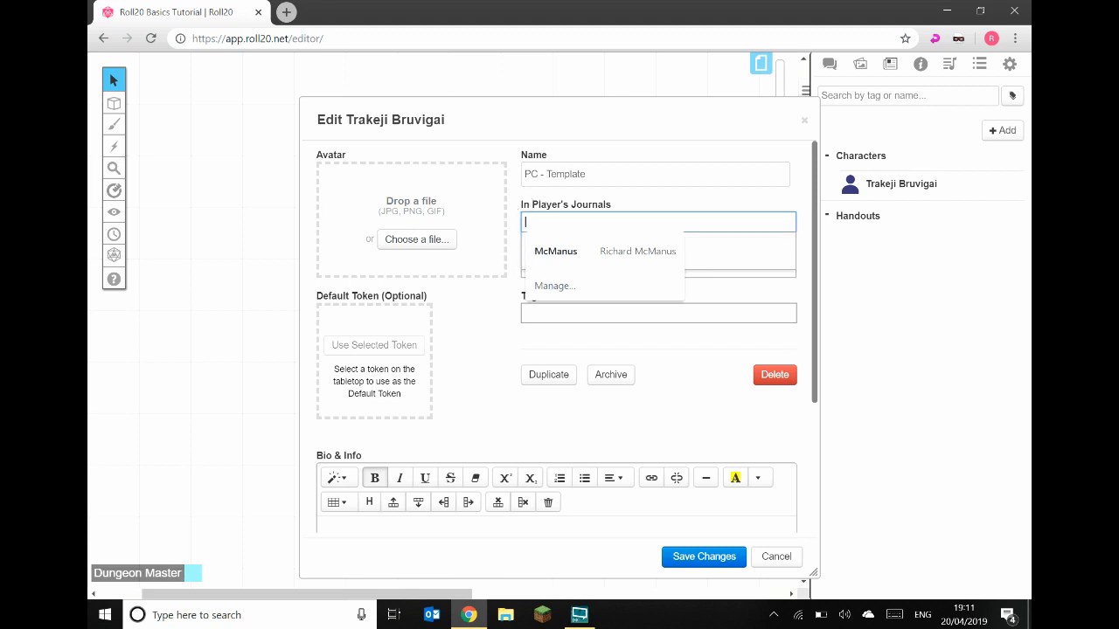
click(536, 203)
click(568, 208)
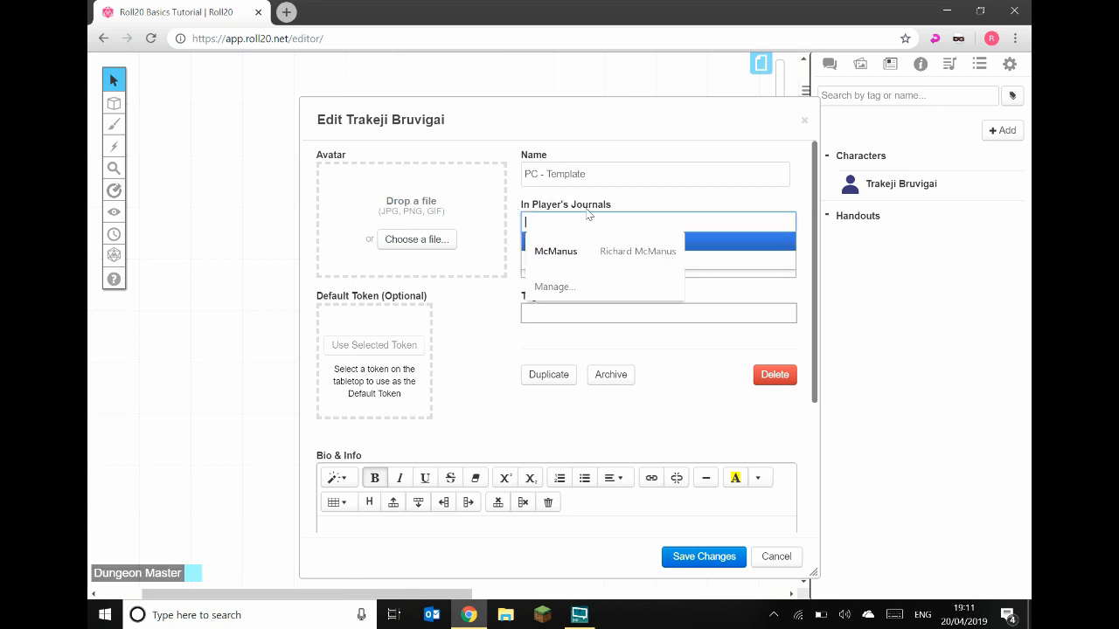
click(593, 182)
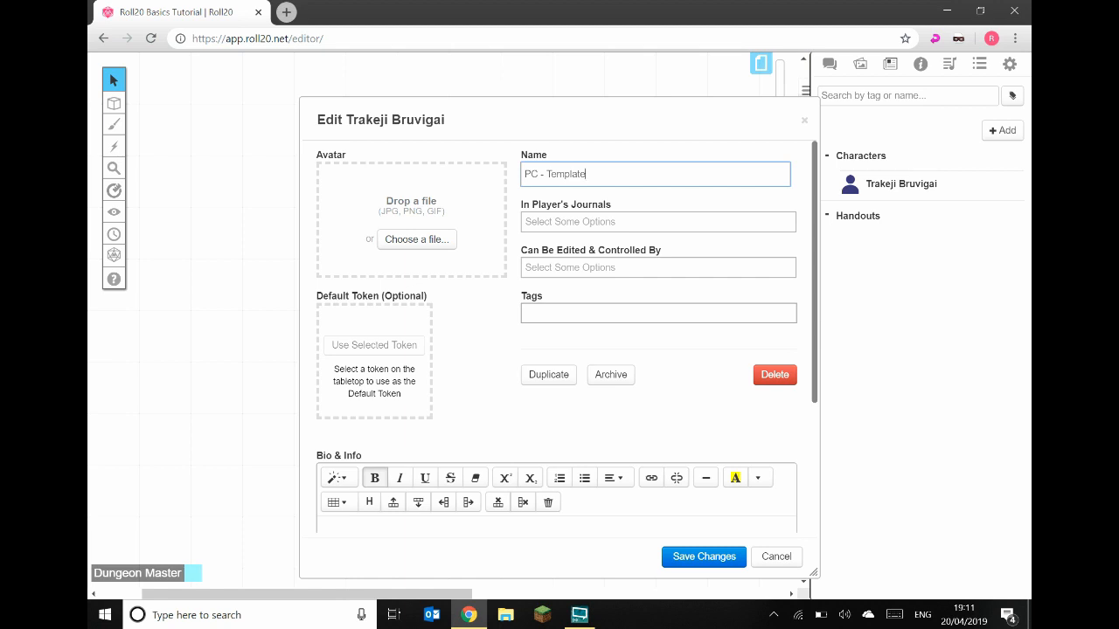
click(588, 266)
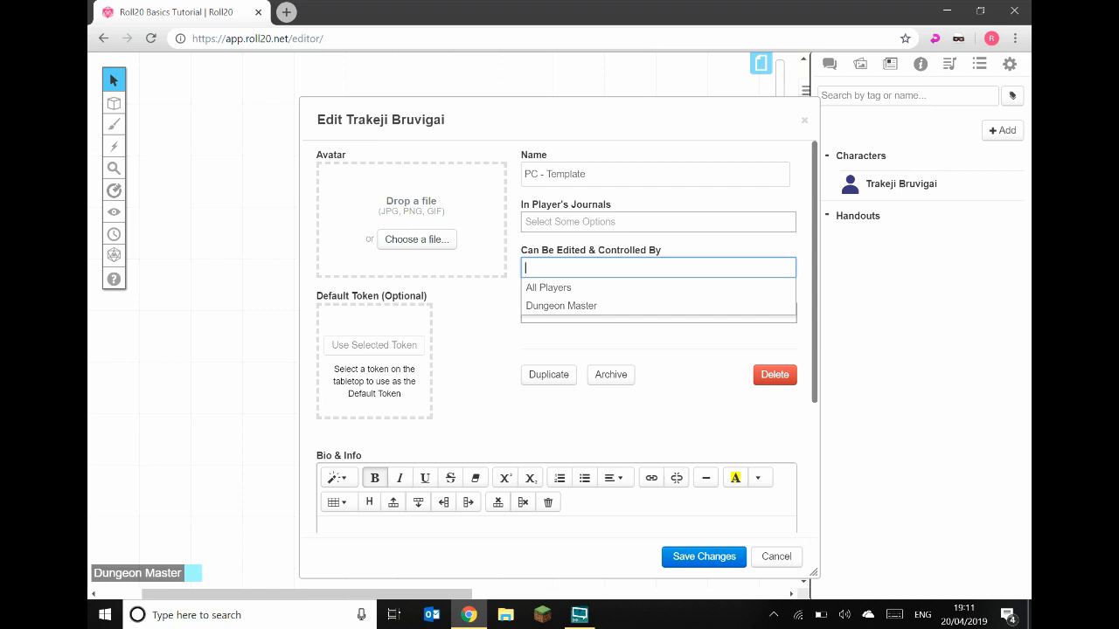
click(560, 223)
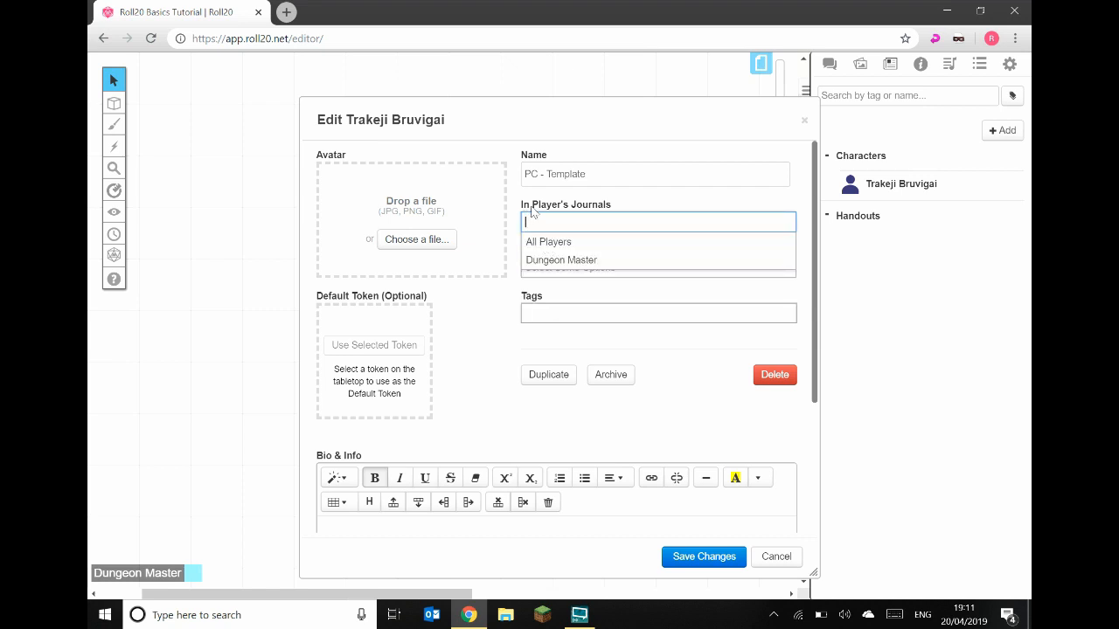
click(540, 242)
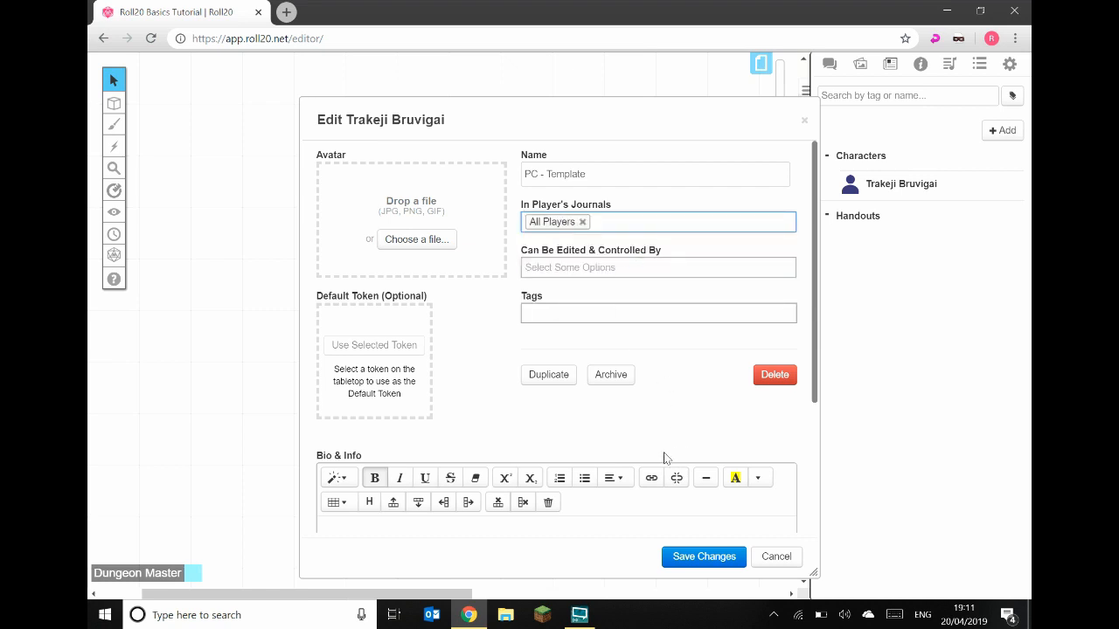
click(696, 561)
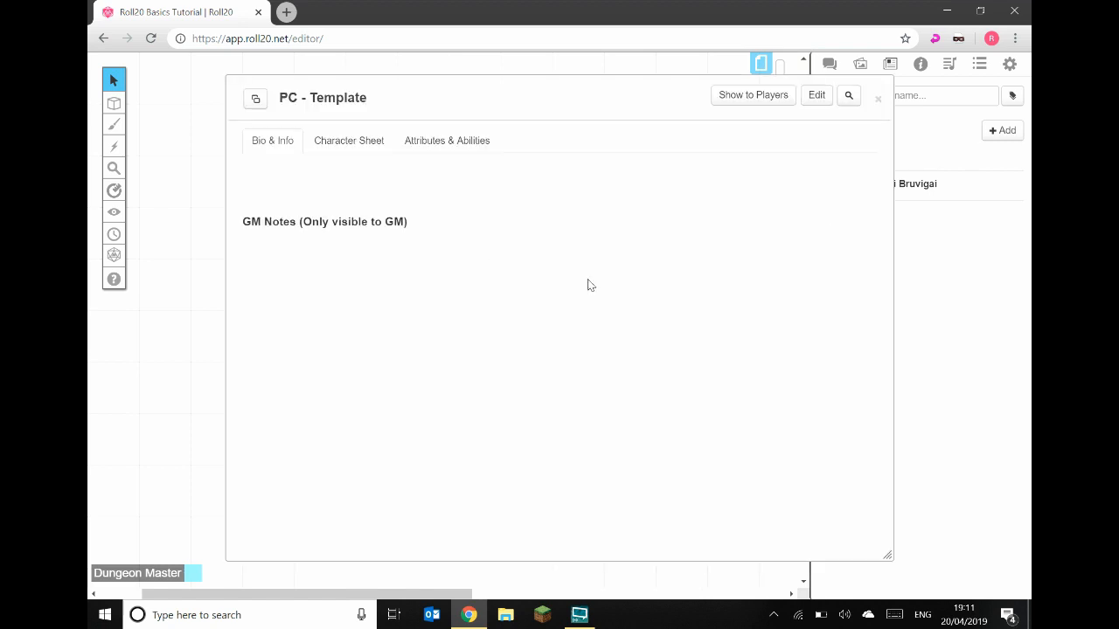
Turn off the NPC option on the PC - Template character sheet and close the sheet
click(352, 142)
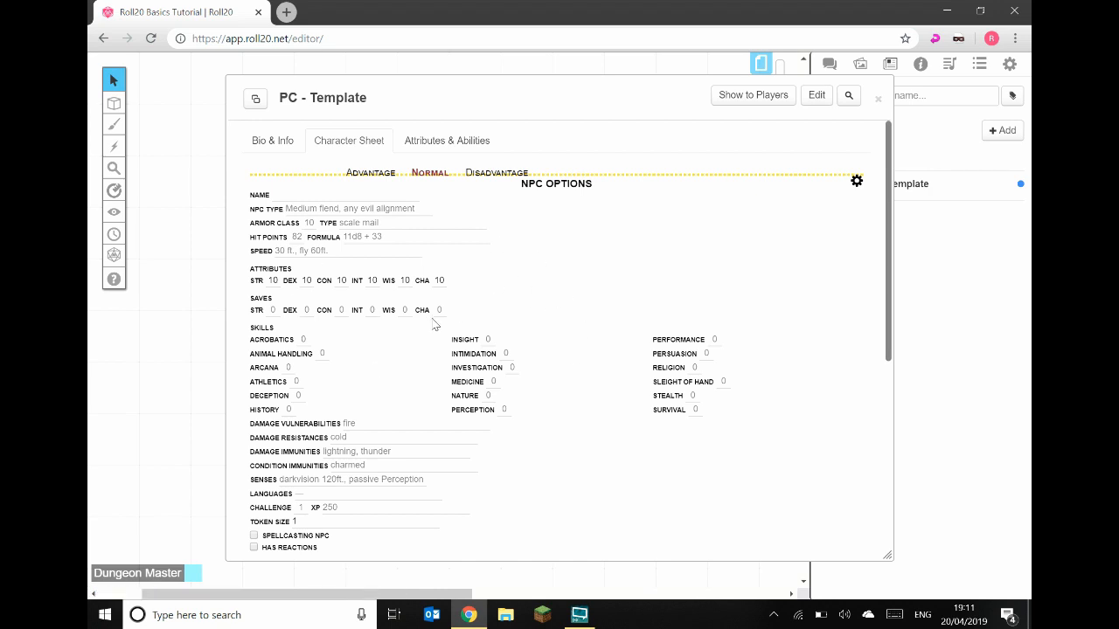
scroll(437, 322, down, 3)
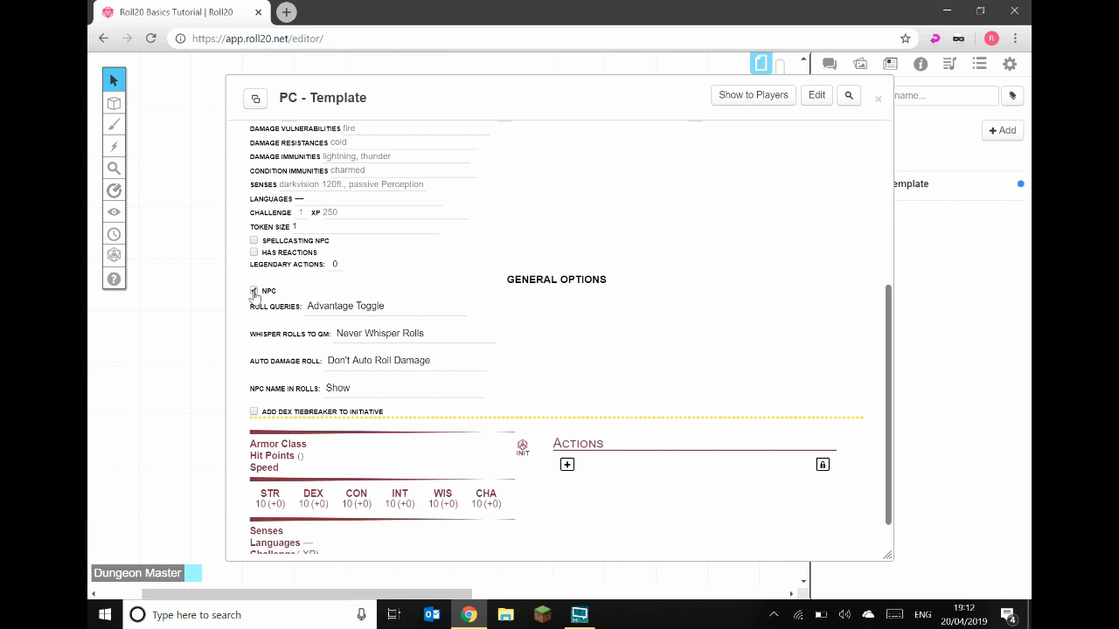
click(254, 292)
scroll(323, 353, up, 4)
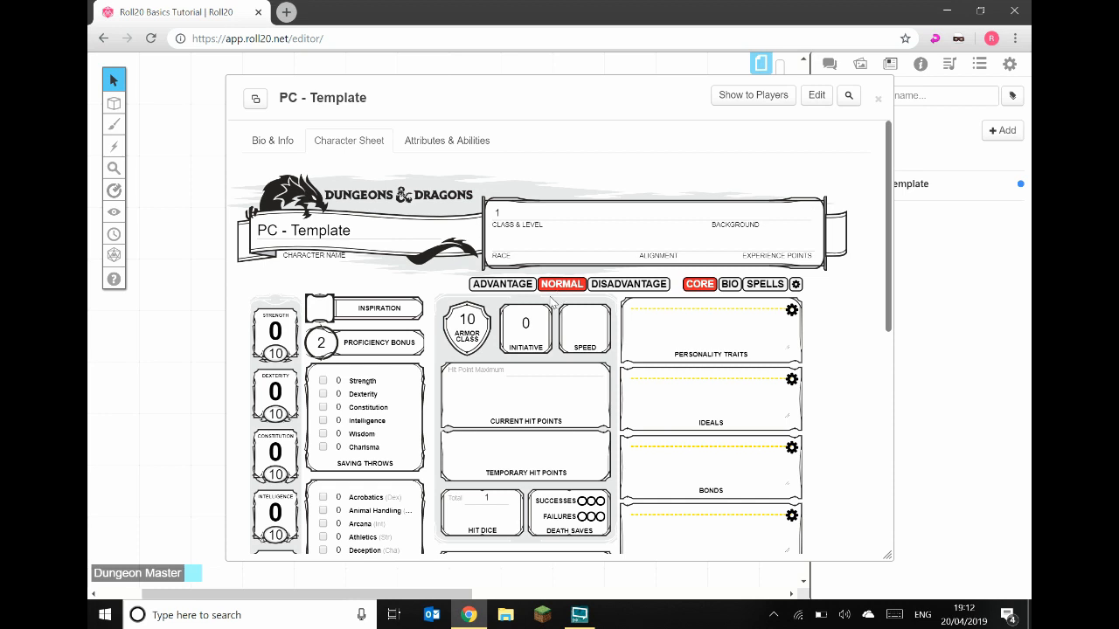
click(880, 98)
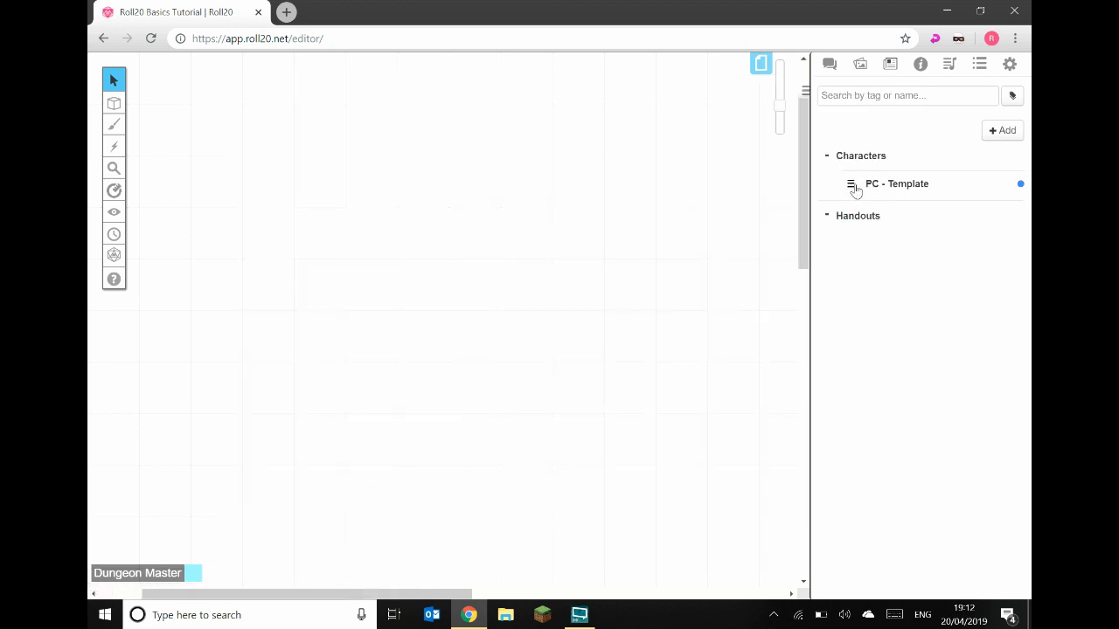
Place a PC - Template token from the journal on the upper part of the tabletop and select it
drag(906, 188, 429, 238)
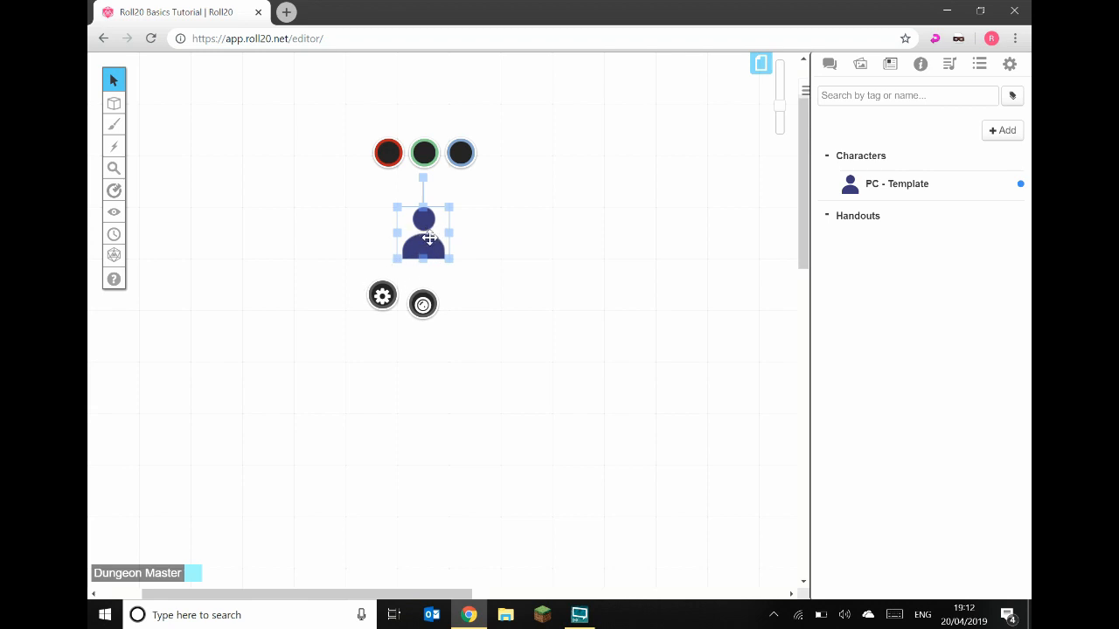
click(505, 247)
click(429, 251)
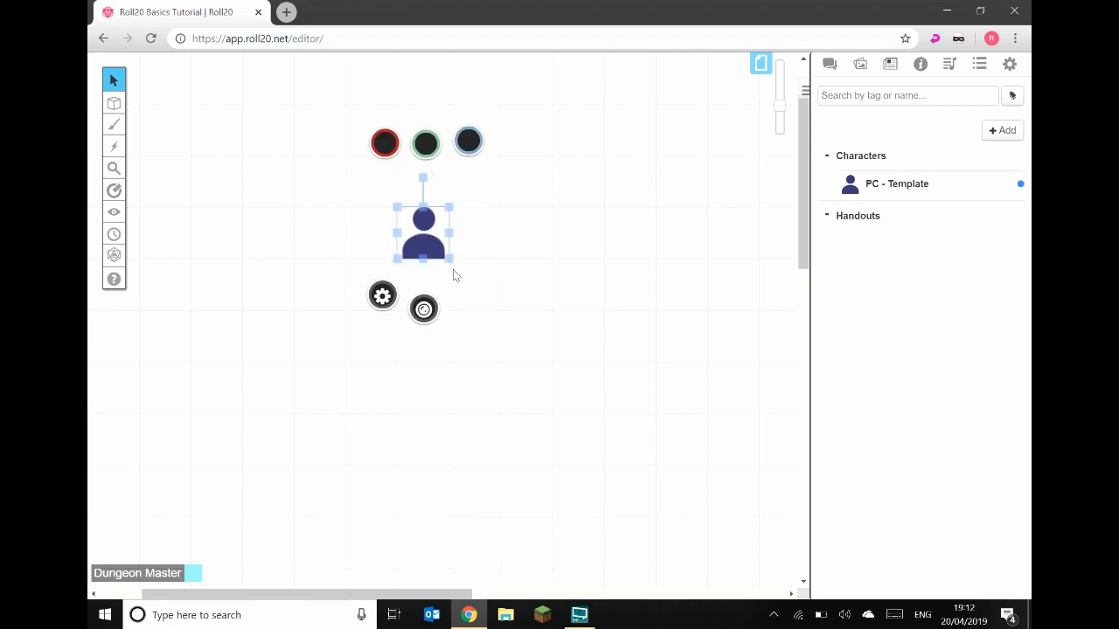
Link the PC - Template token's Bar 1 to hp and Bar 2 to ac
click(383, 298)
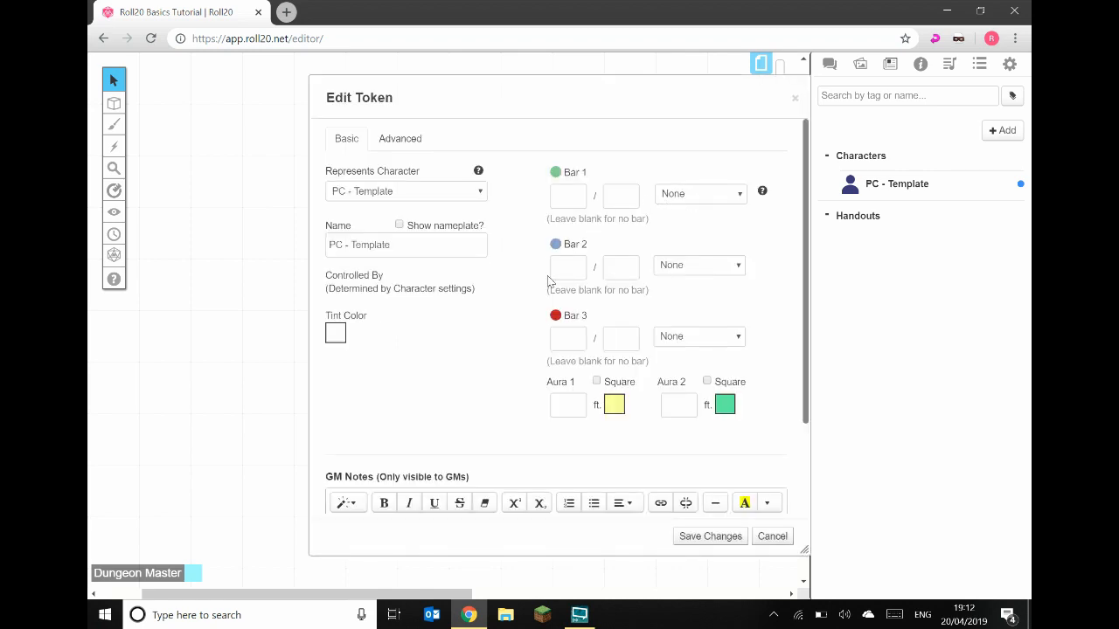
click(703, 201)
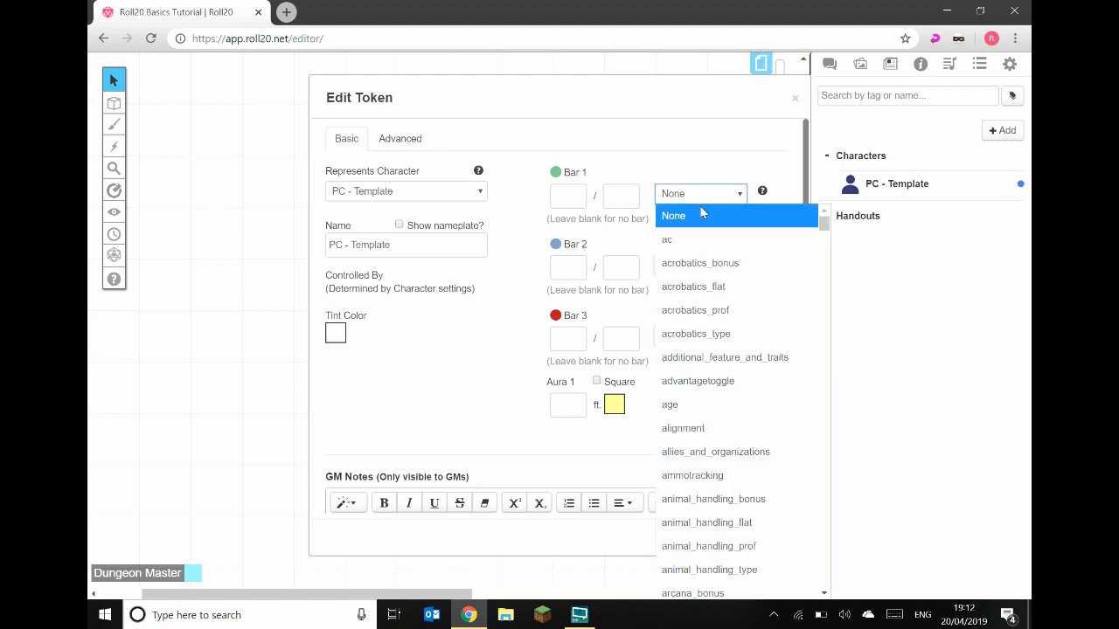
text(hp)
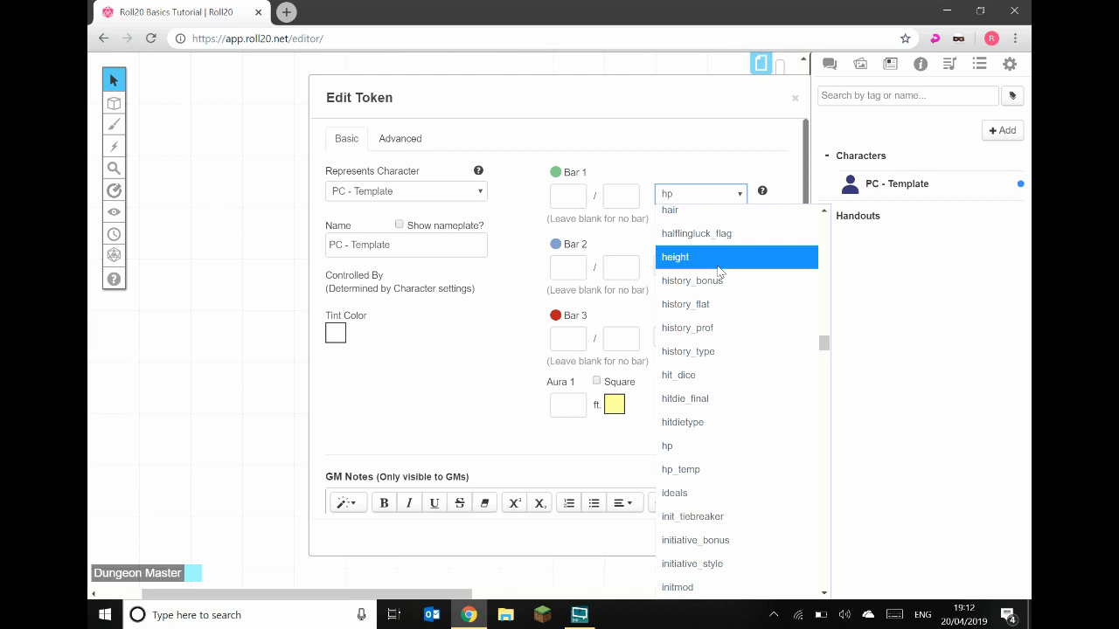
click(682, 452)
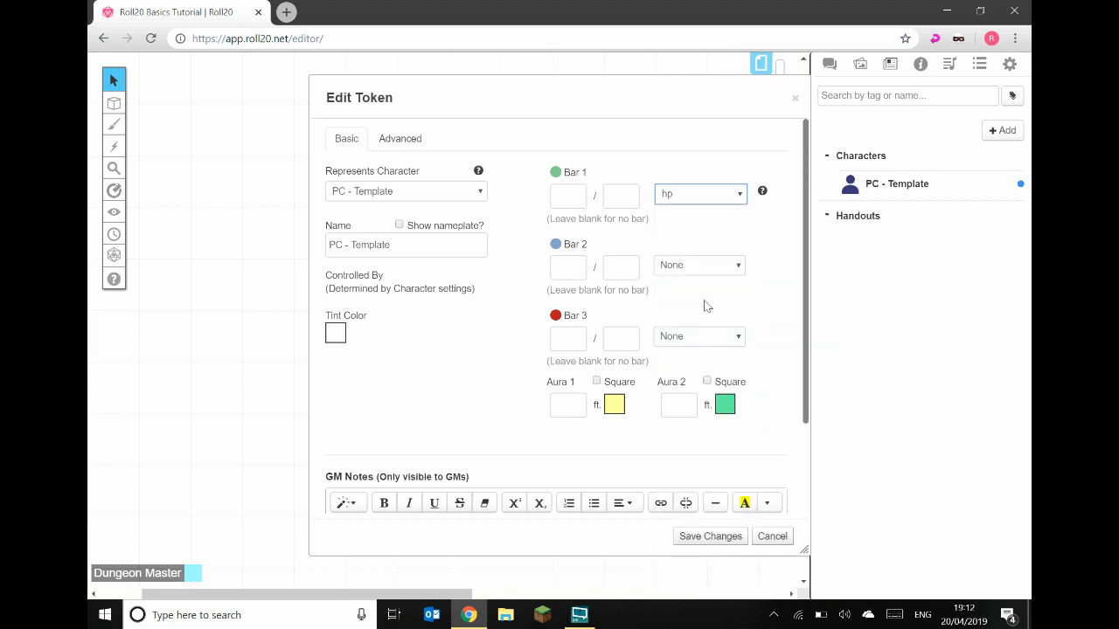
click(690, 267)
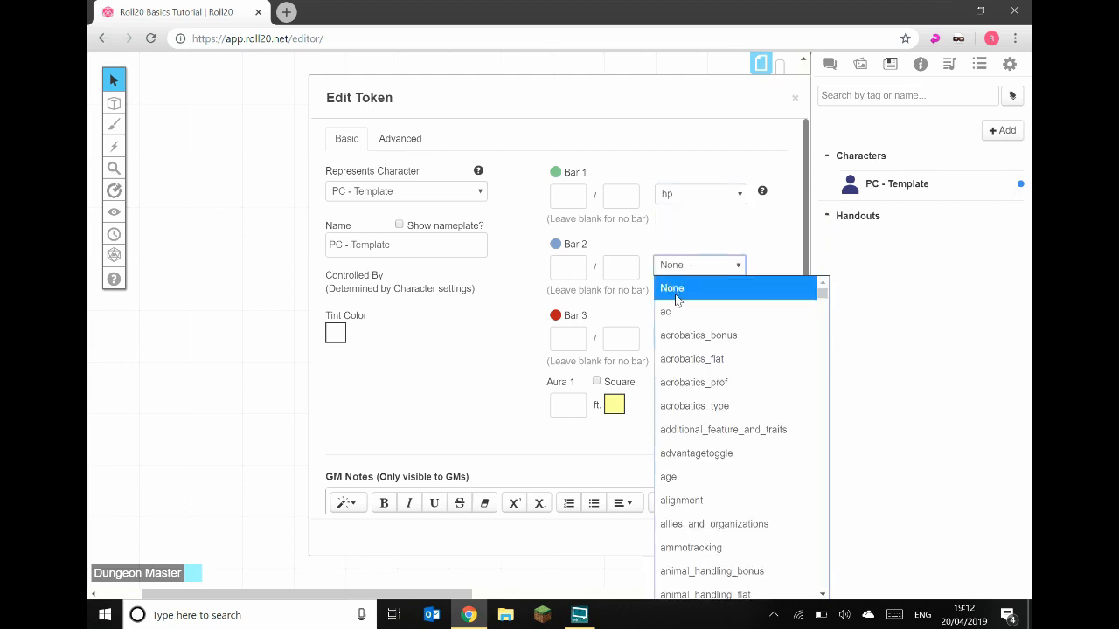
key(Escape)
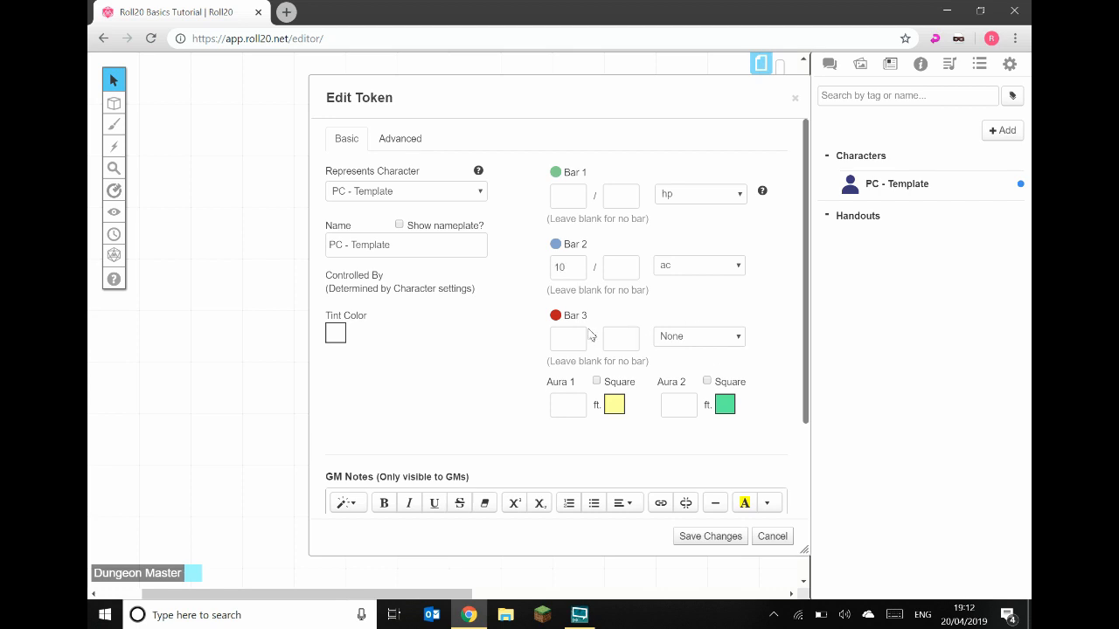
Link the token's Bar 3 to hp_temp and save the token settings
click(704, 341)
text(hp)
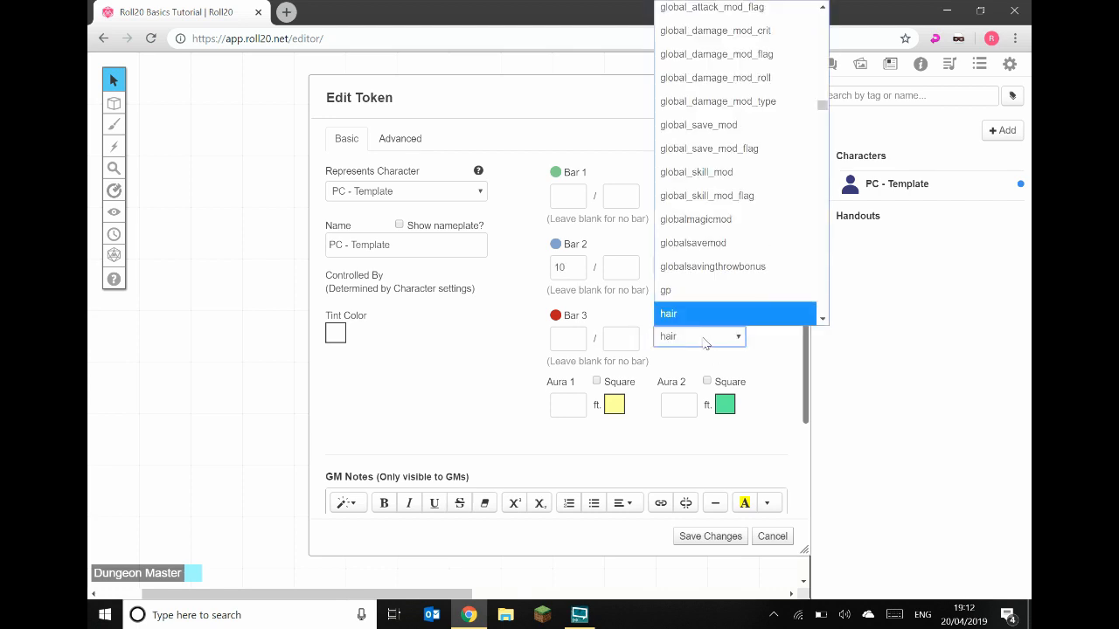
scroll(695, 223, down, 2)
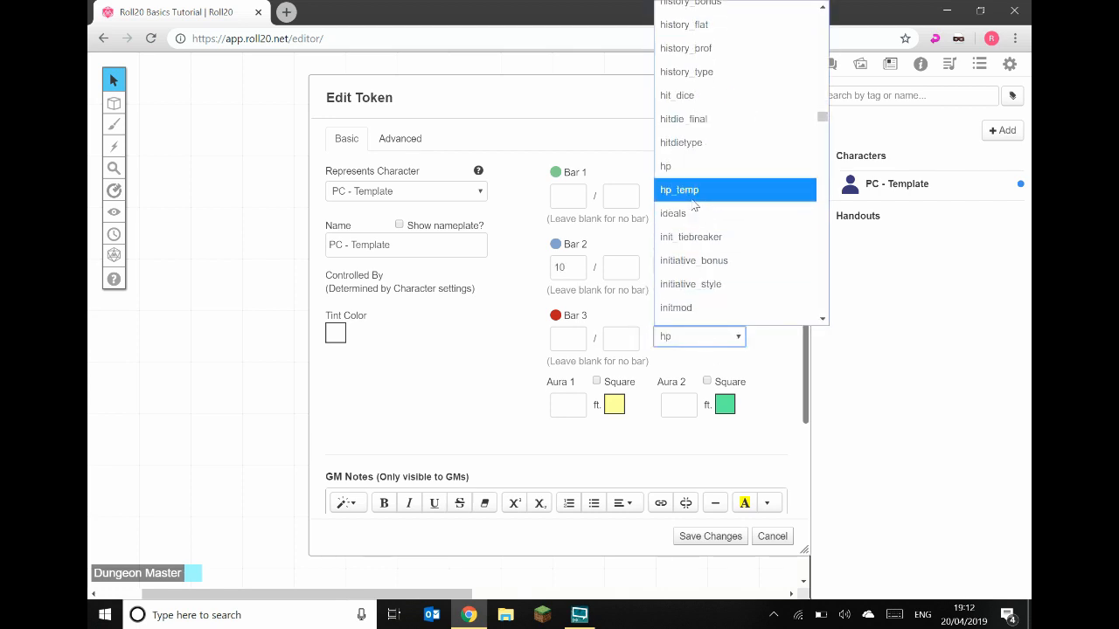
click(691, 193)
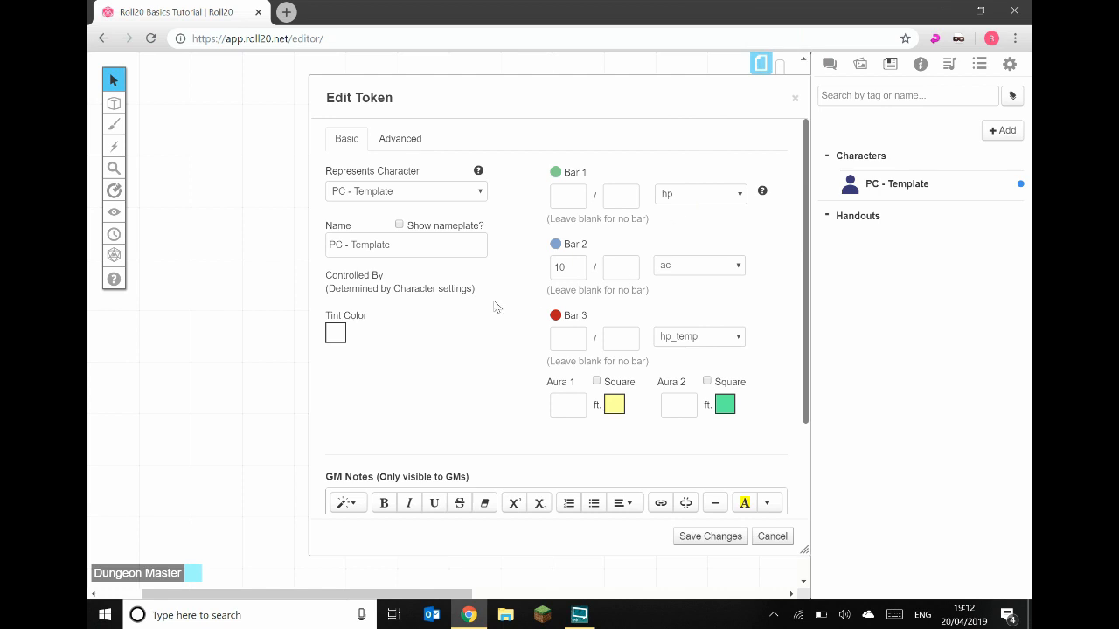
click(710, 536)
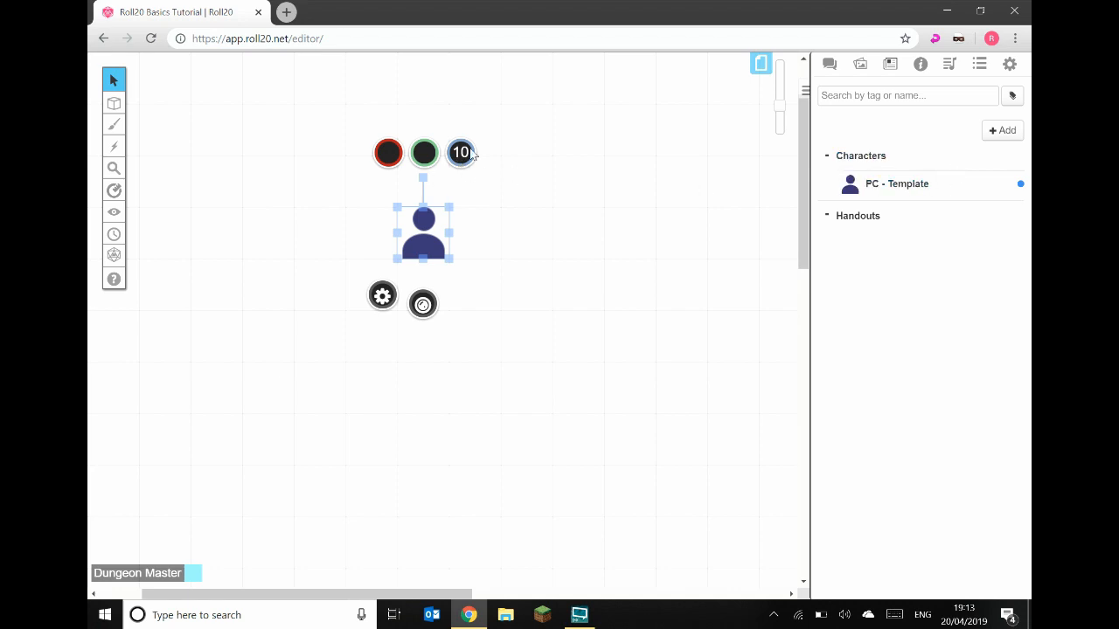
Review the armor class and hit point fields on the PC - Template character sheet, and close the sheet
click(910, 185)
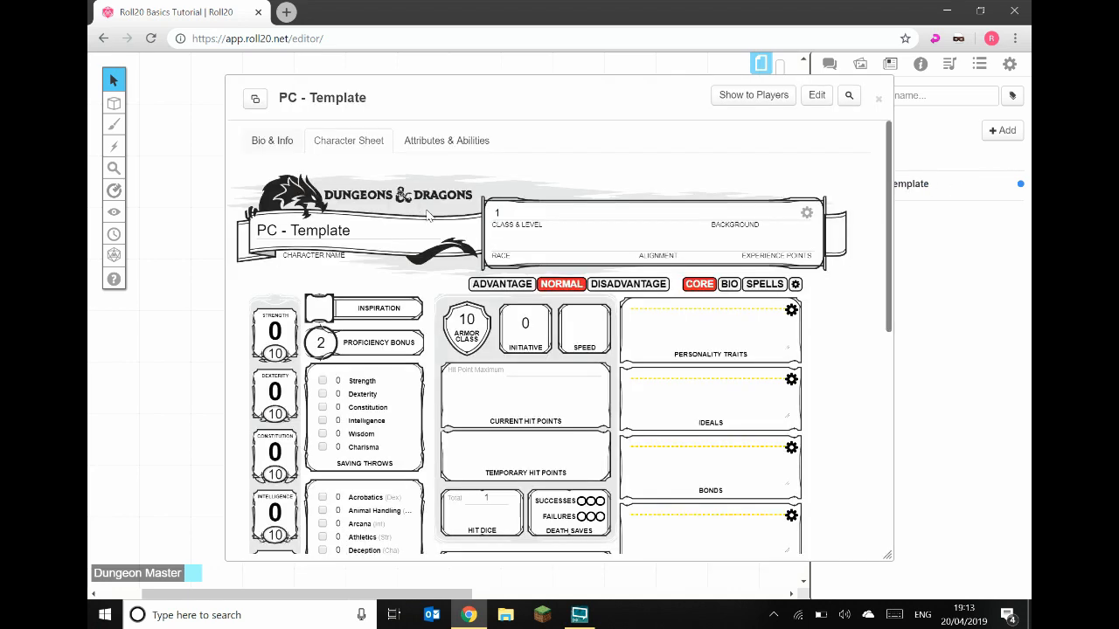
scroll(468, 348, down, 2)
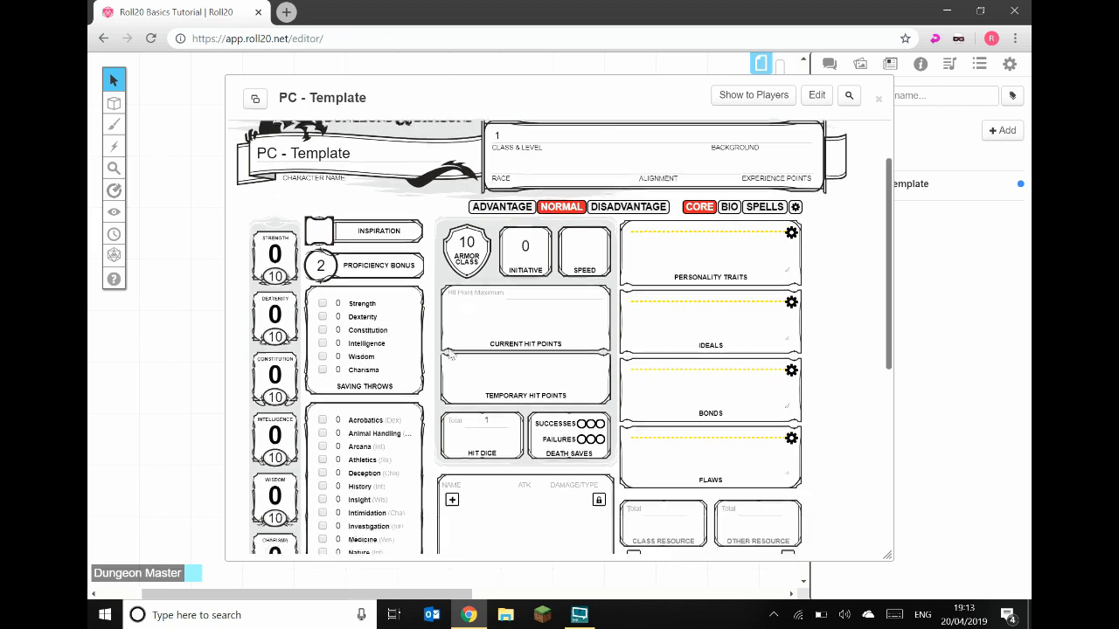
scroll(406, 291, up, 4)
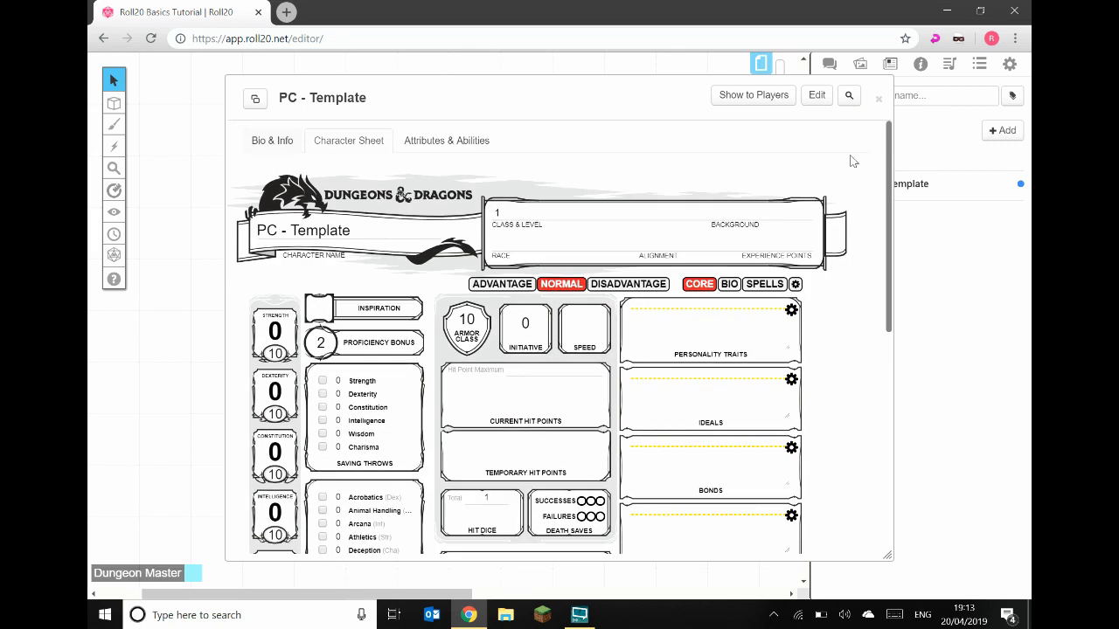
click(878, 99)
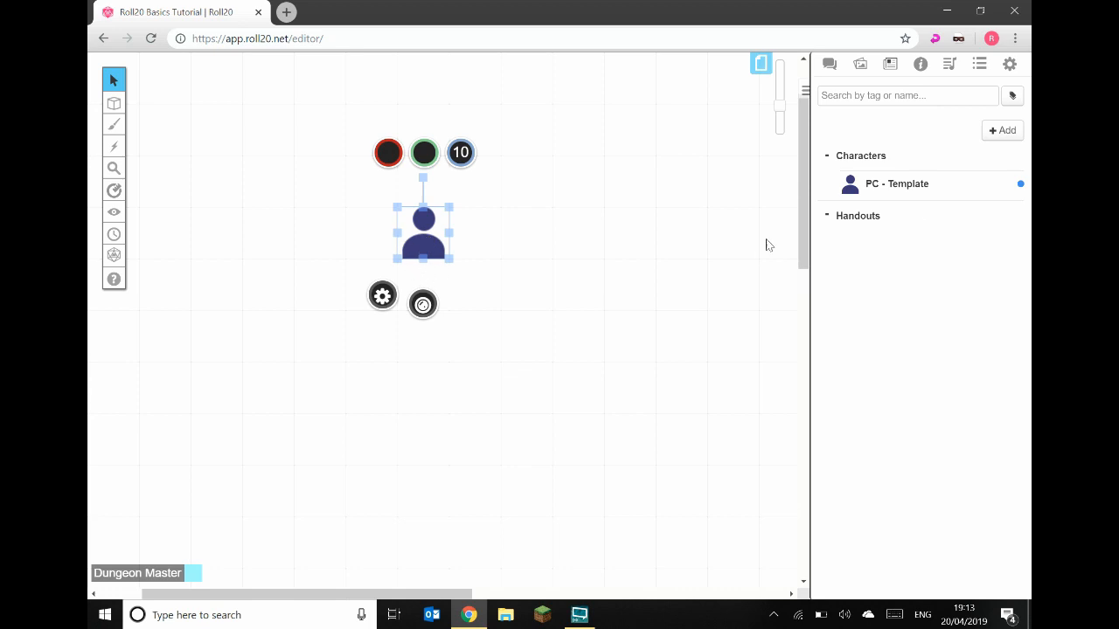
Set the selected tabletop token as the default token of PC - Template, save the changes and close the character sheet
click(916, 185)
click(818, 98)
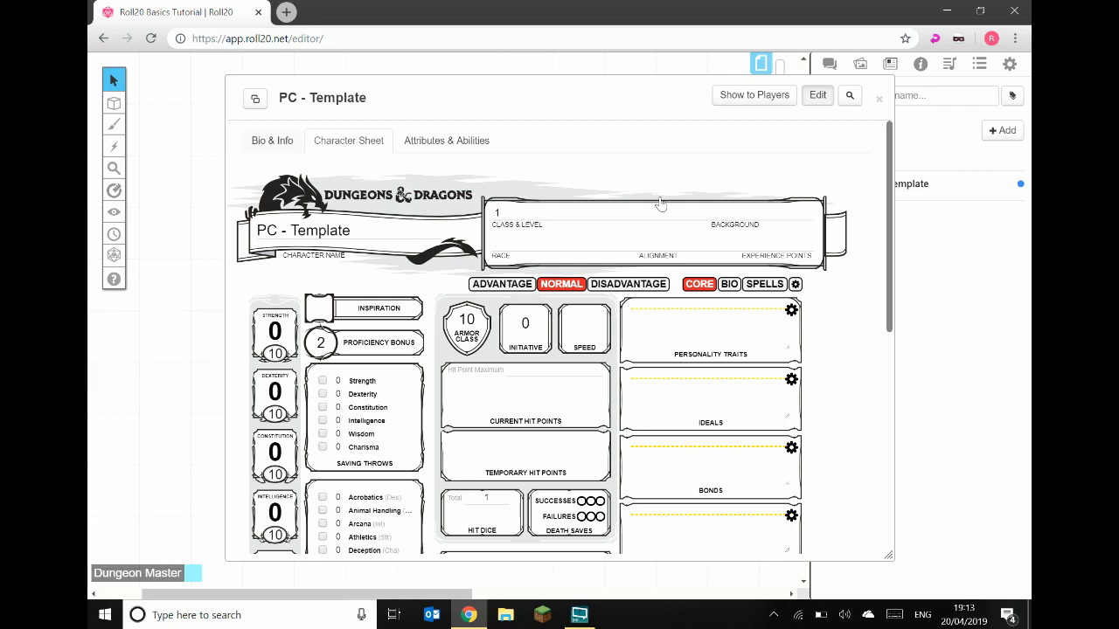
drag(487, 117, 702, 93)
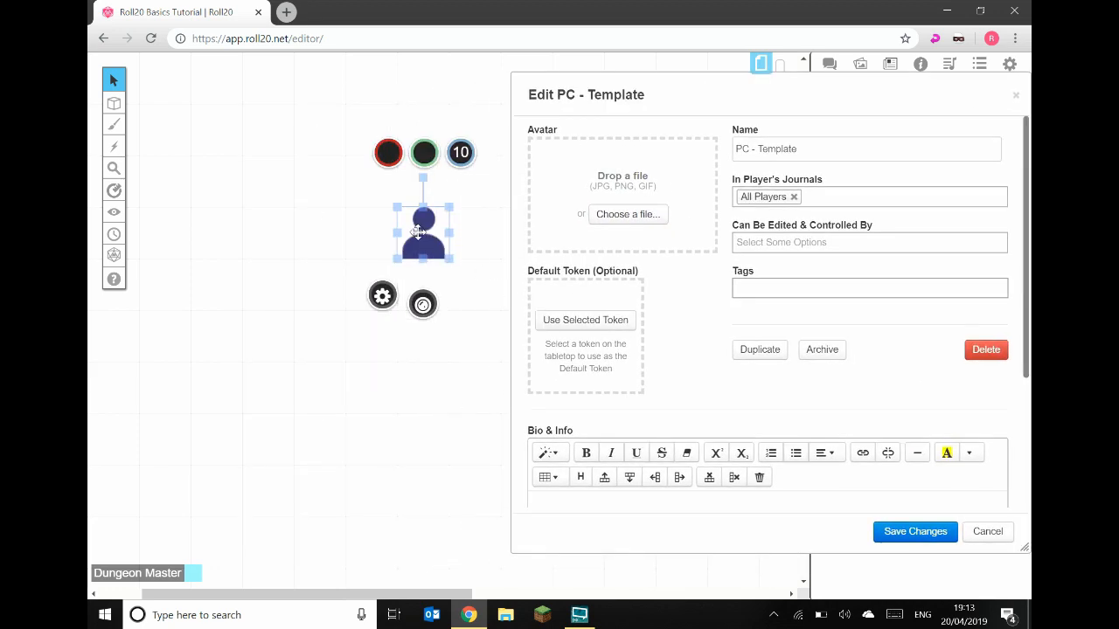
drag(418, 237, 367, 288)
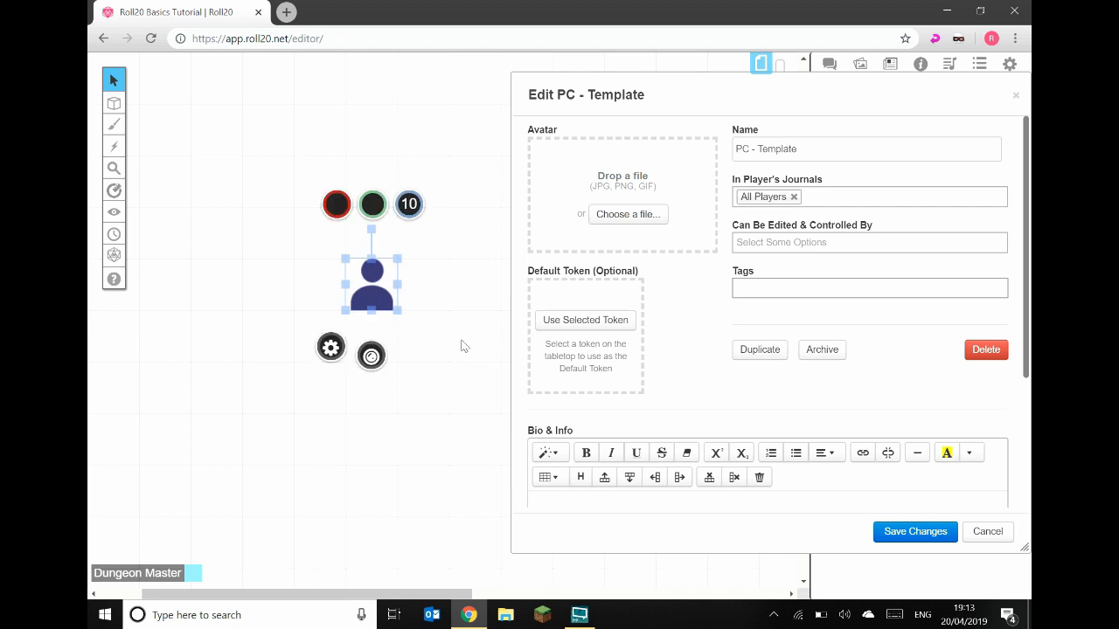
click(575, 322)
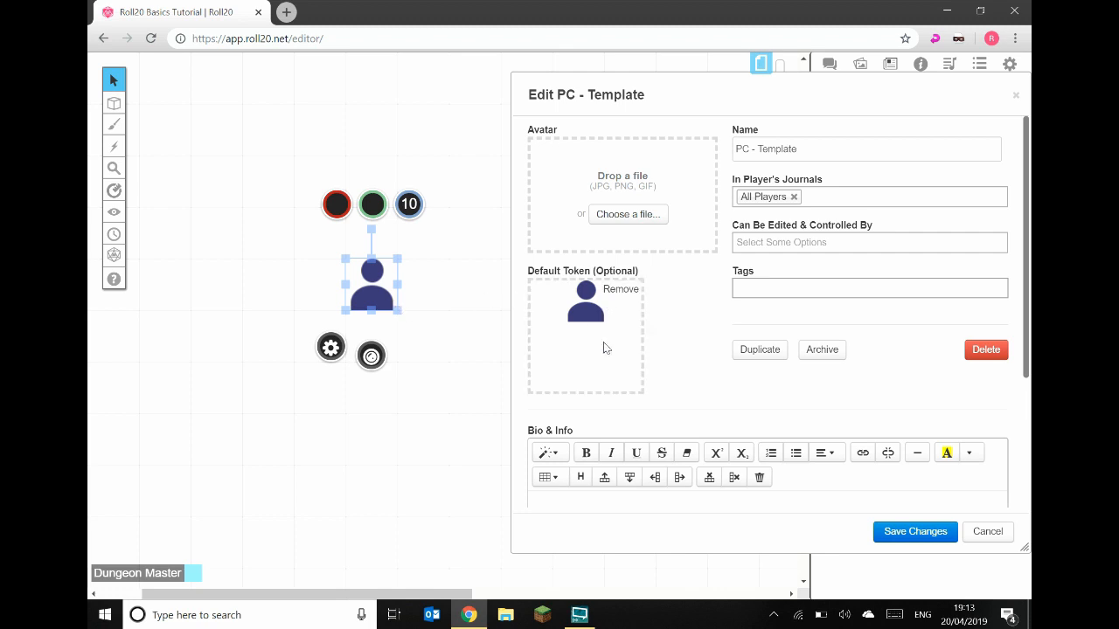
click(913, 533)
click(877, 94)
Delete the PC - Template token from the tabletop
click(475, 241)
click(372, 294)
key(Delete)
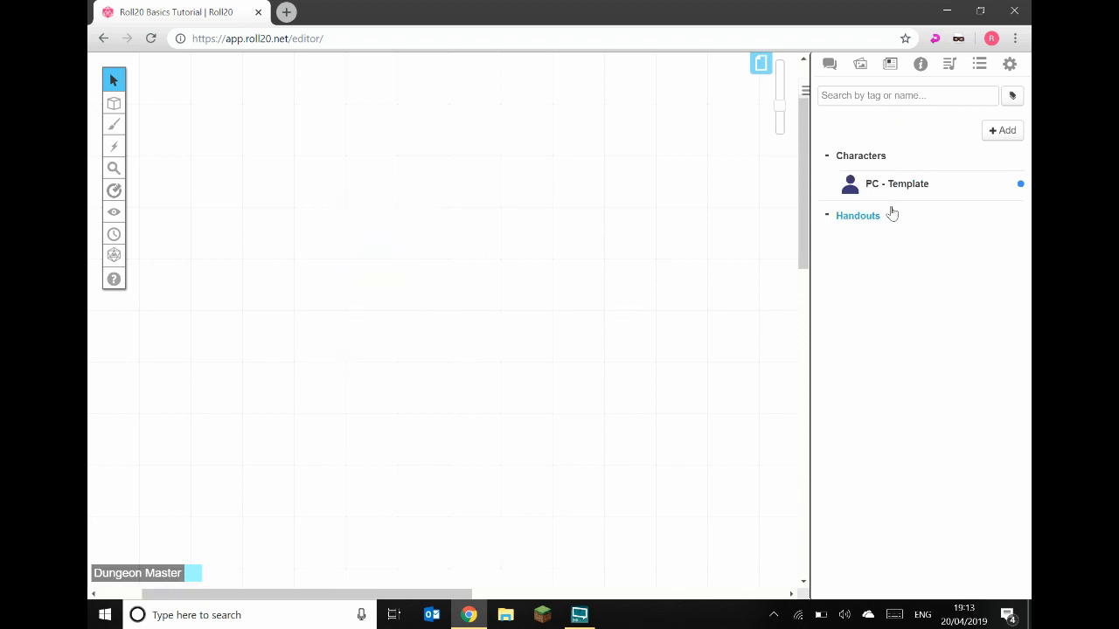
Create a "Templates" subfolder in the Characters folder of the journal and move PC - Template into it
right_click(854, 165)
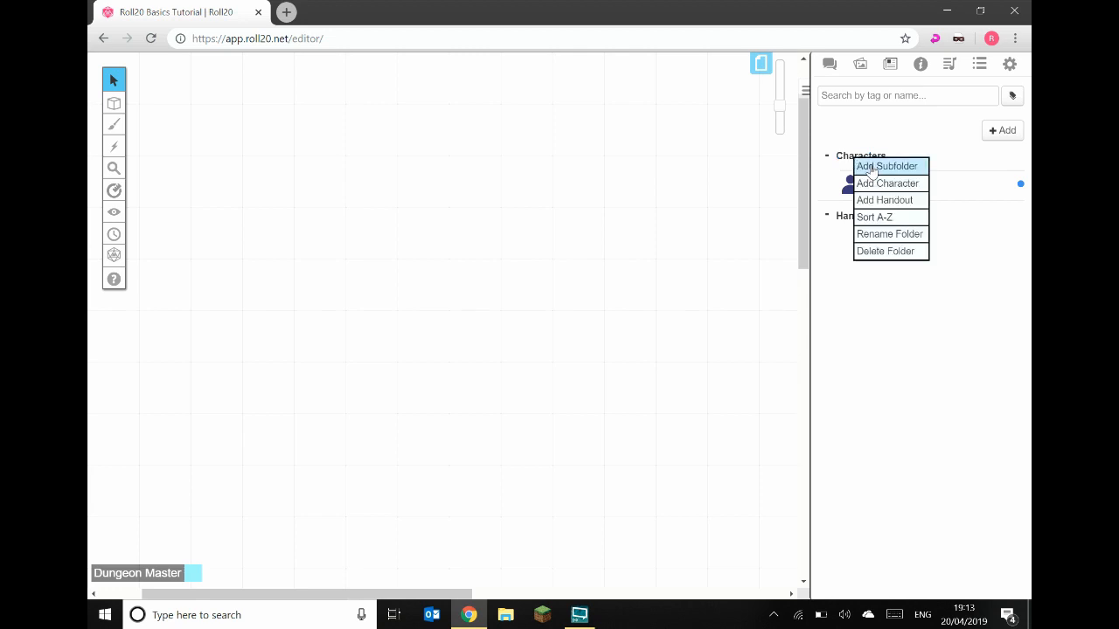
click(870, 167)
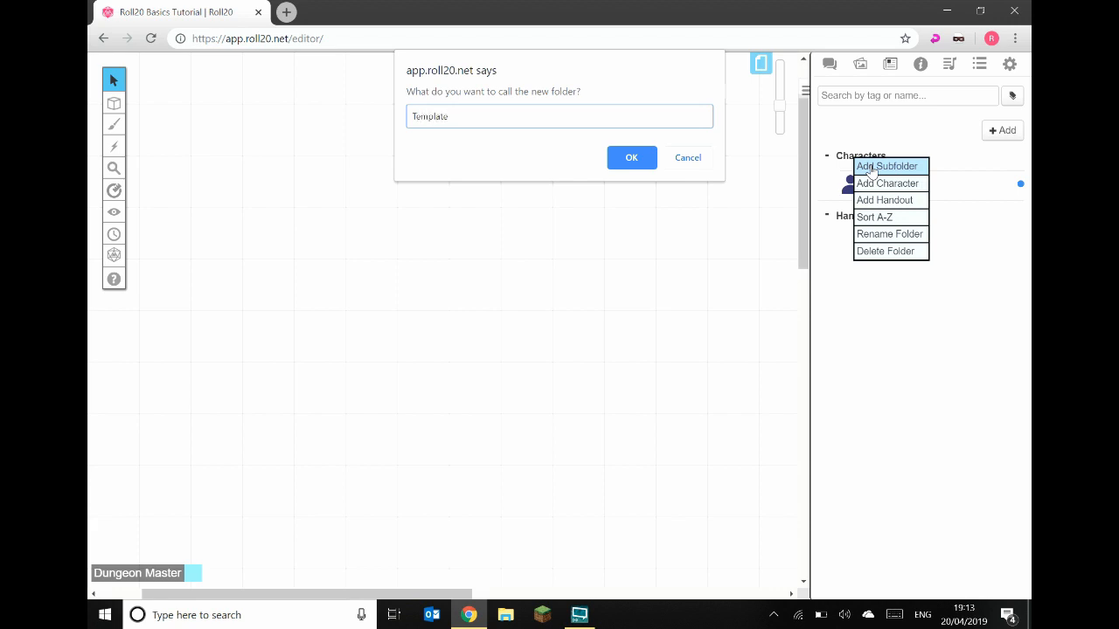
text(s)
click(633, 157)
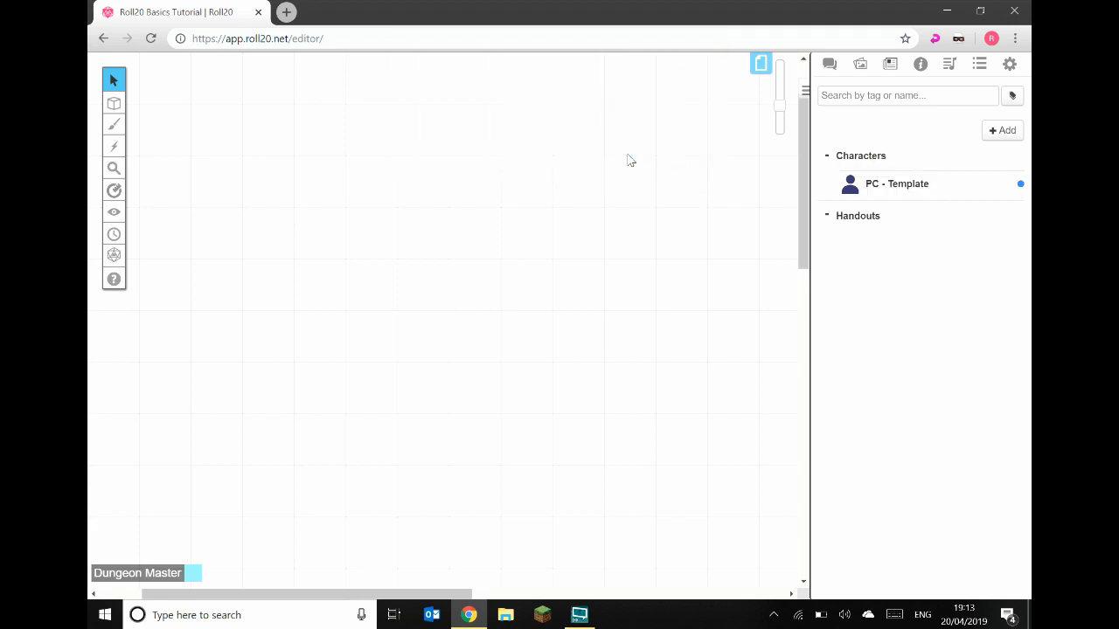
drag(849, 217, 889, 238)
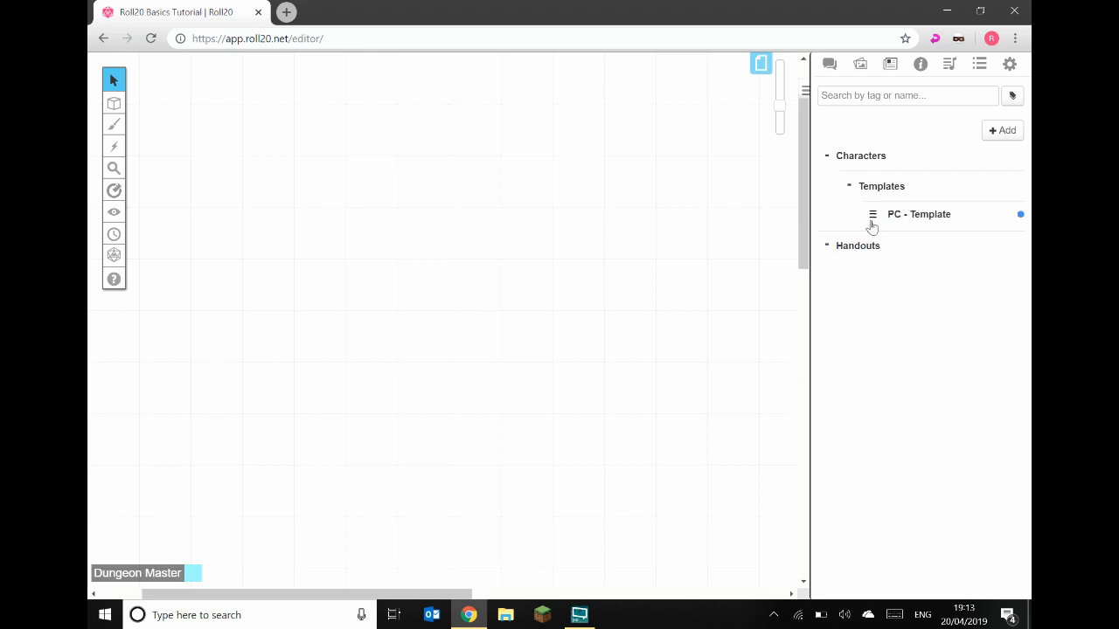
drag(873, 220, 910, 200)
Duplicate the PC - Template character four times and close its edit window
click(915, 217)
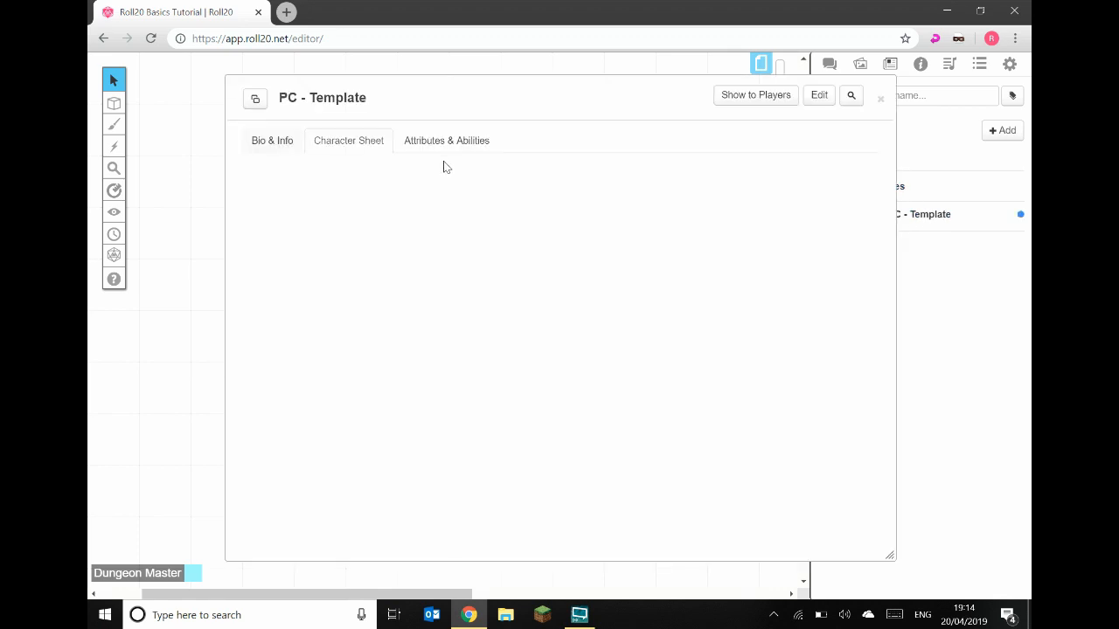
click(820, 96)
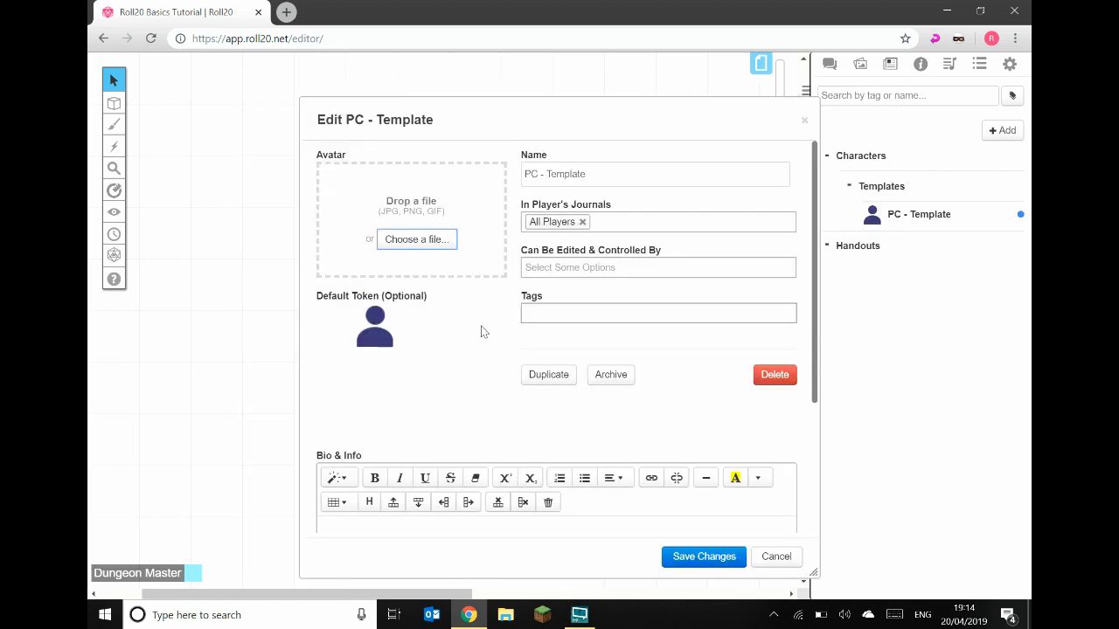
drag(598, 125, 482, 80)
click(418, 343)
click(418, 344)
click(419, 344)
click(418, 343)
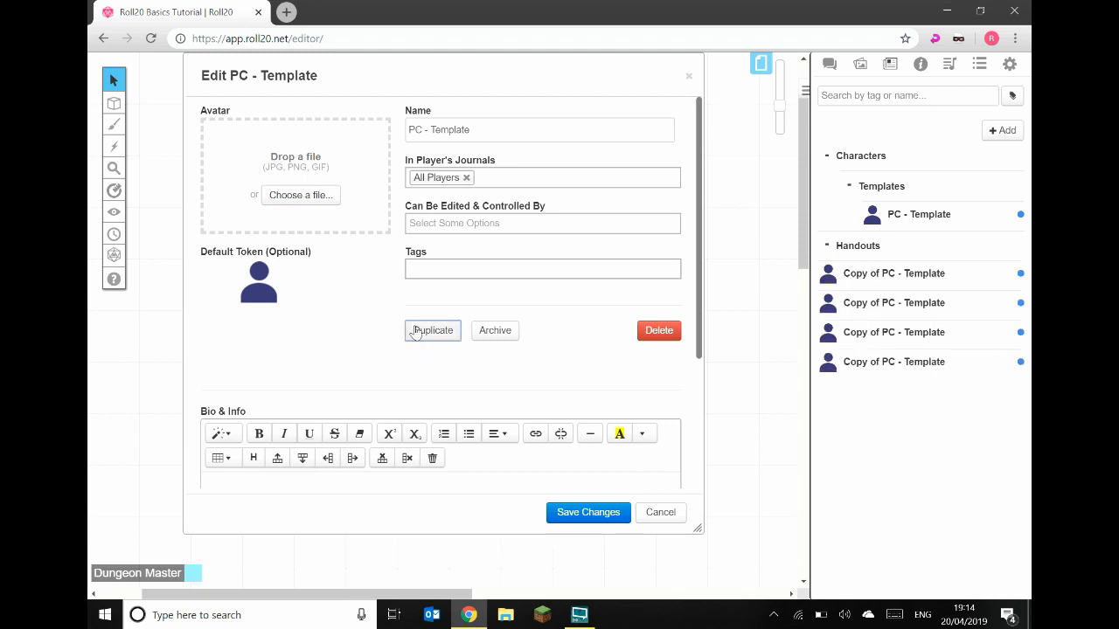
click(689, 76)
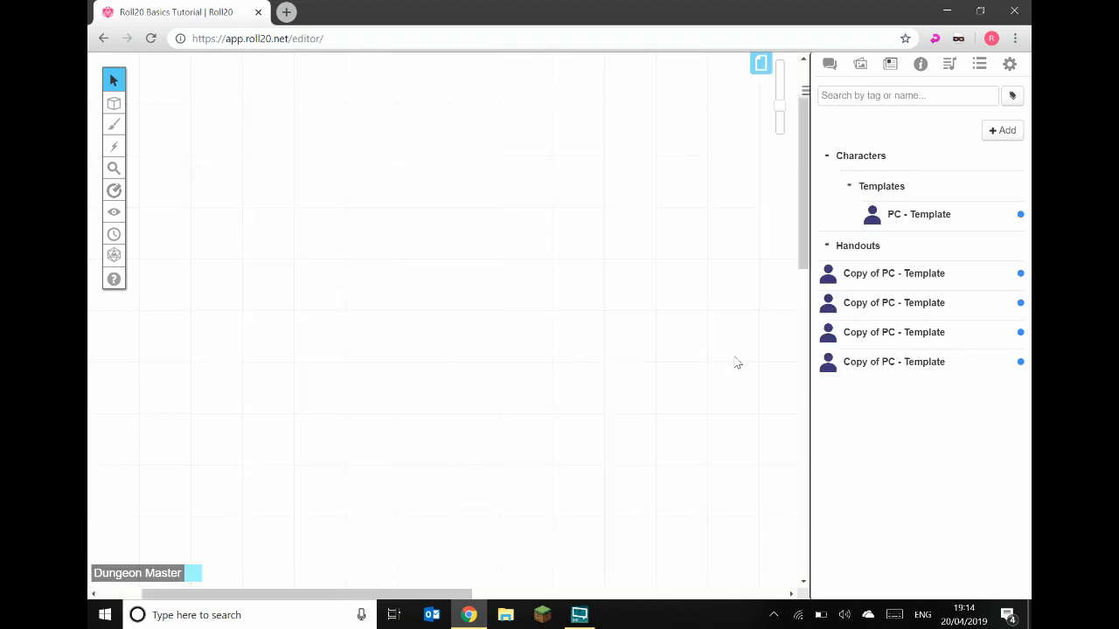
Create a "Player Characters" subfolder in the Characters folder and move the first Copy of PC - Template into it
right_click(868, 163)
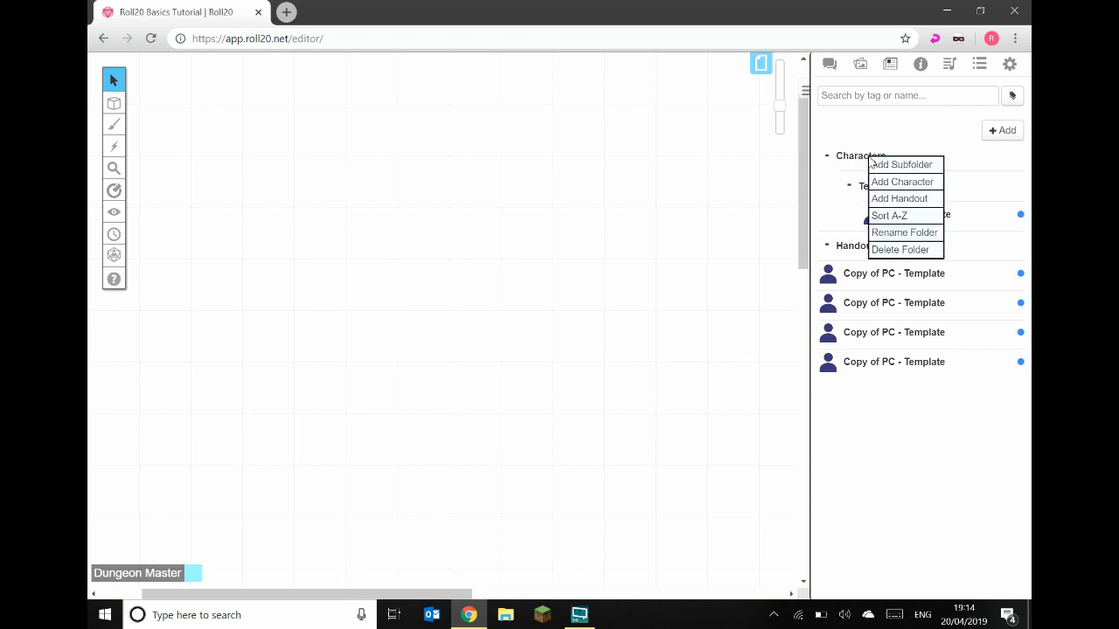
click(892, 166)
text(Player Char)
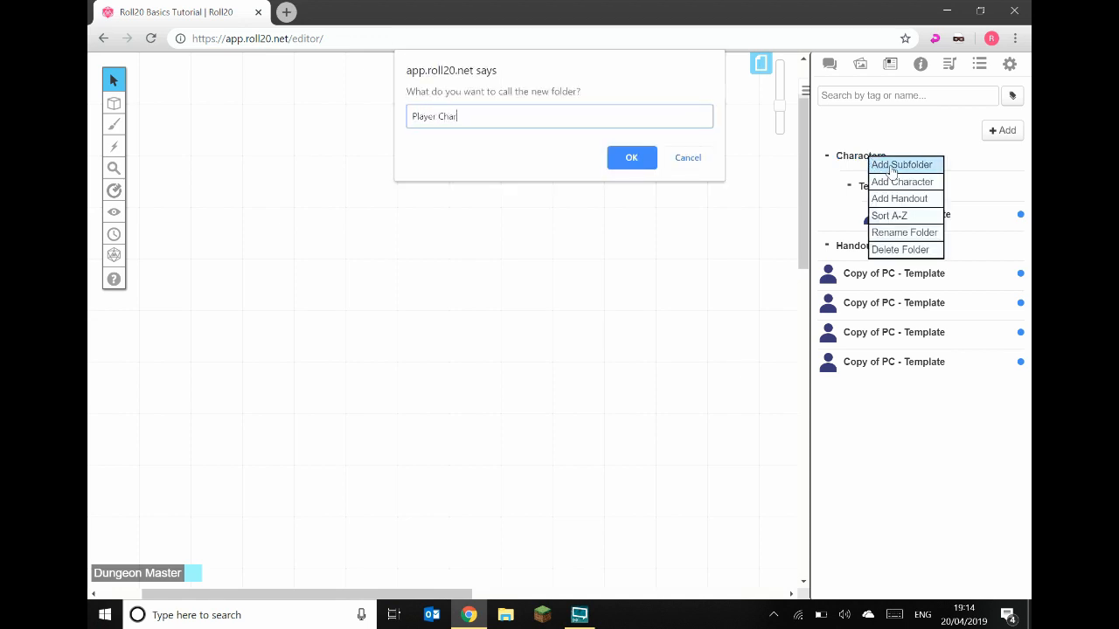
text(acters)
click(630, 158)
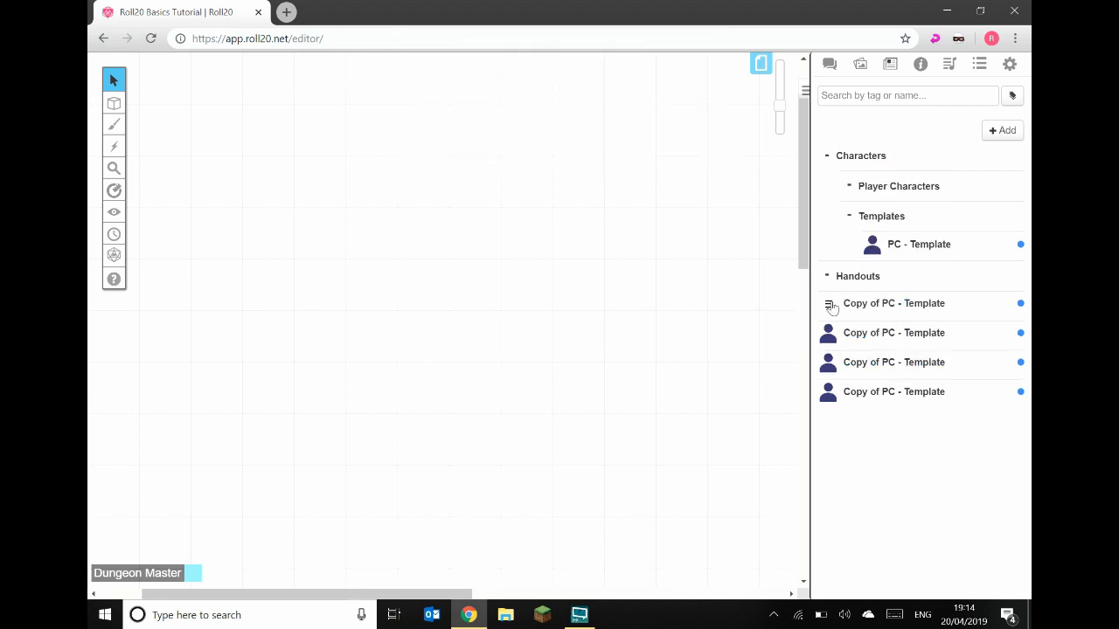
drag(829, 310, 881, 219)
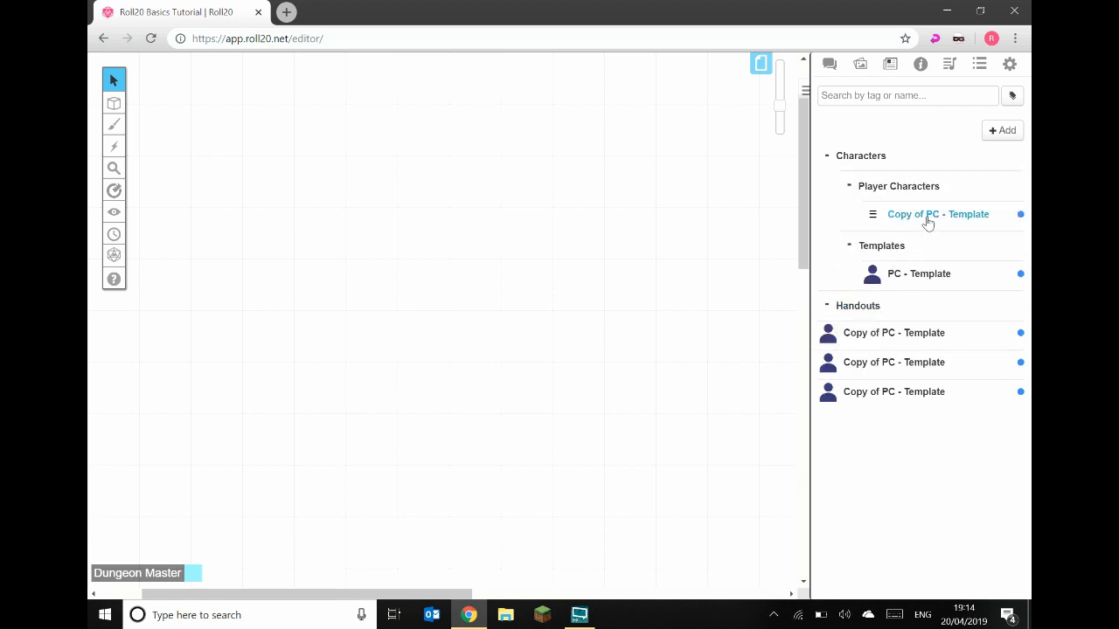
Look over the sheet of the copy in Player Characters and rename it with the player's first name followed by "'s Character"
click(926, 218)
click(358, 141)
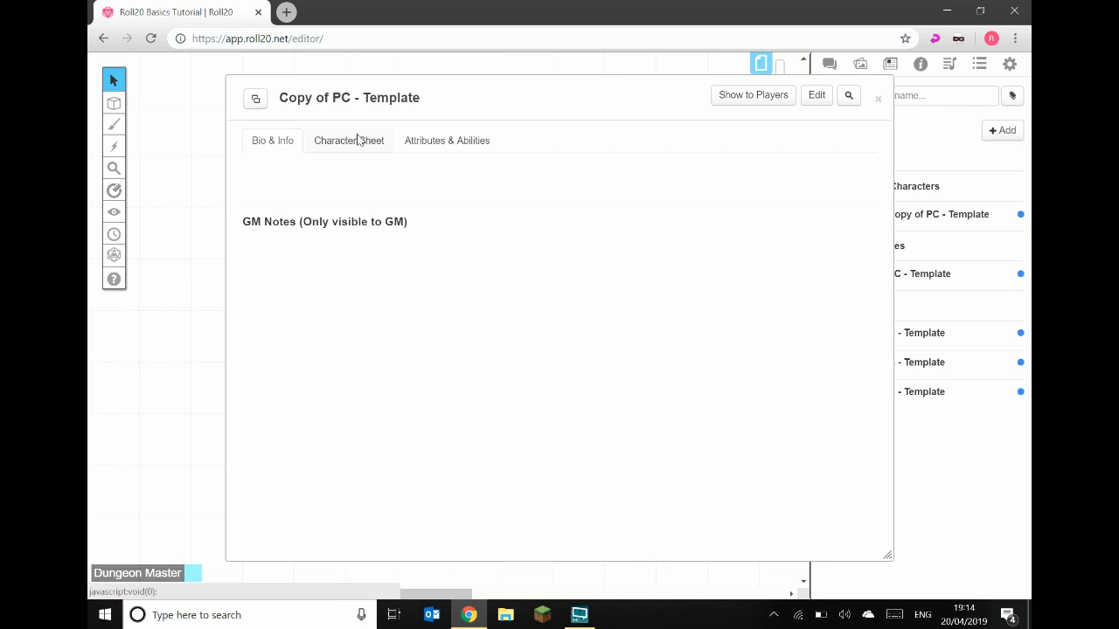
scroll(378, 252, down, 3)
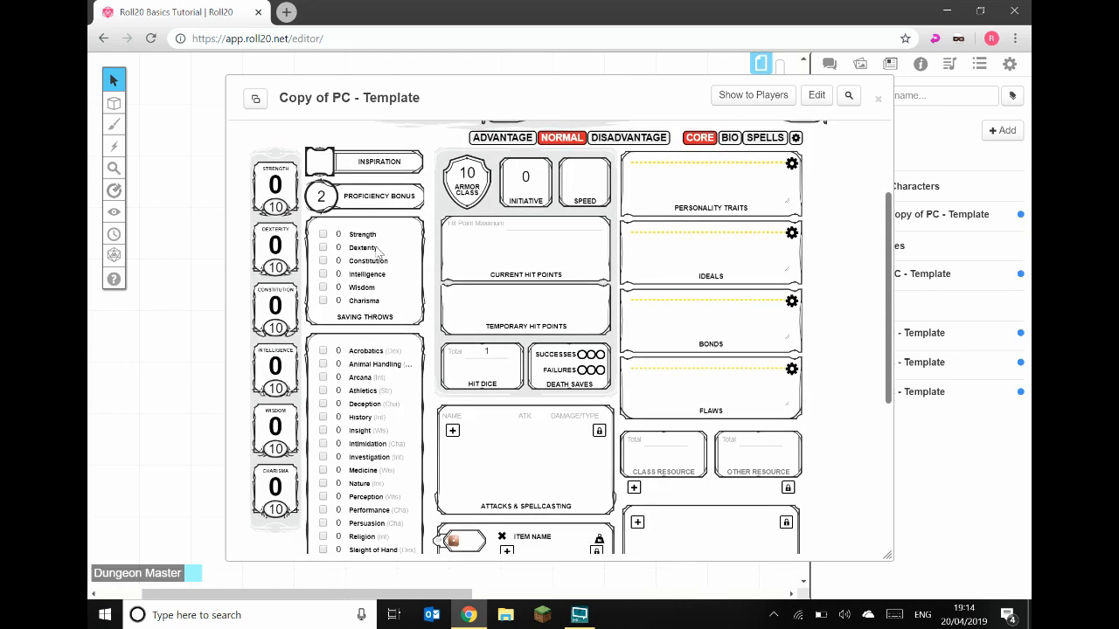
scroll(504, 262, up, 3)
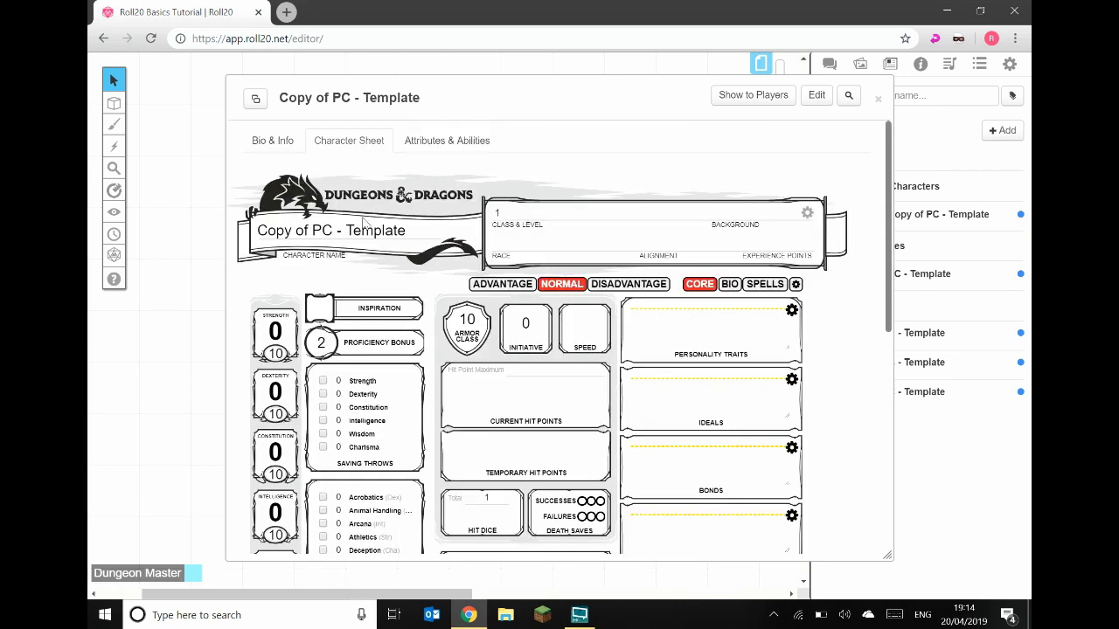
click(814, 95)
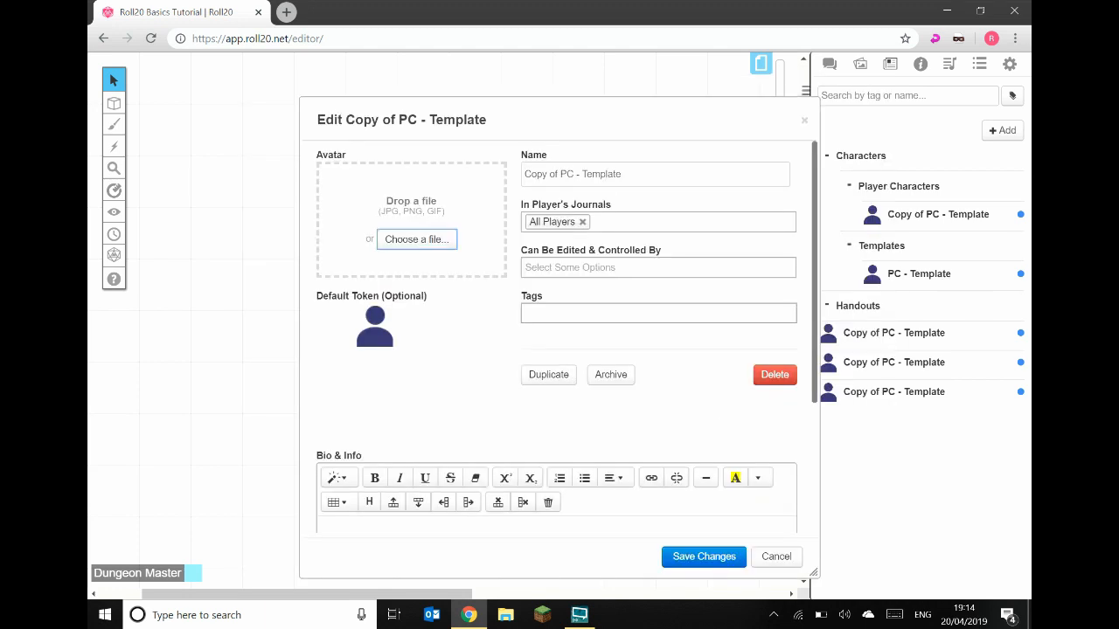
drag(623, 174, 512, 174)
key(BackSpace)
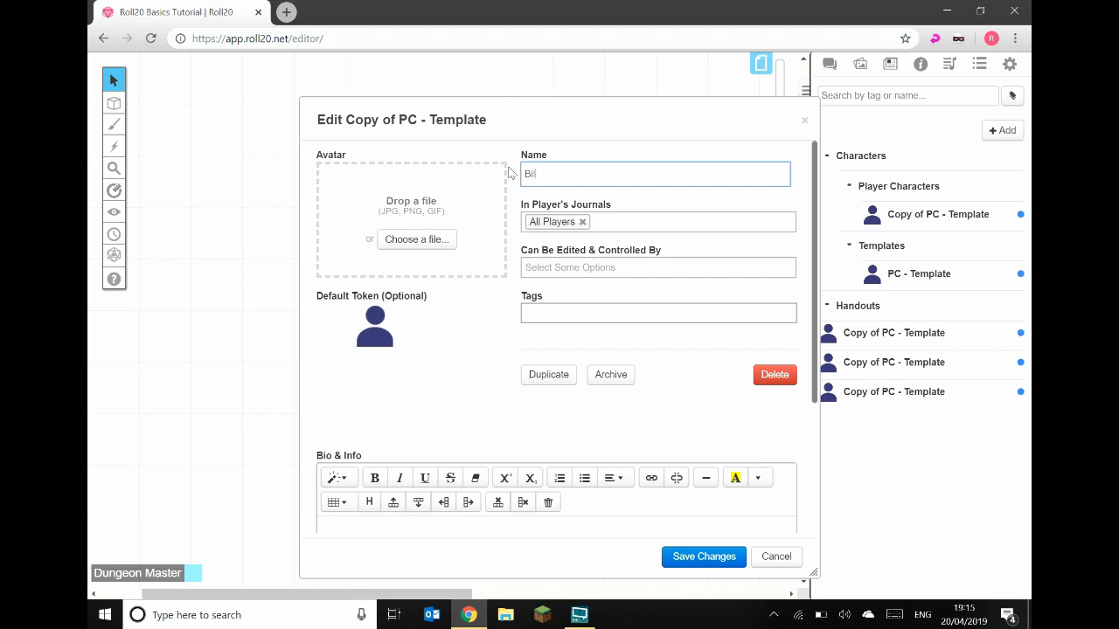
text('s Character)
Check who can be given edit and control rights on the renamed character, save the changes and close its sheet
click(647, 267)
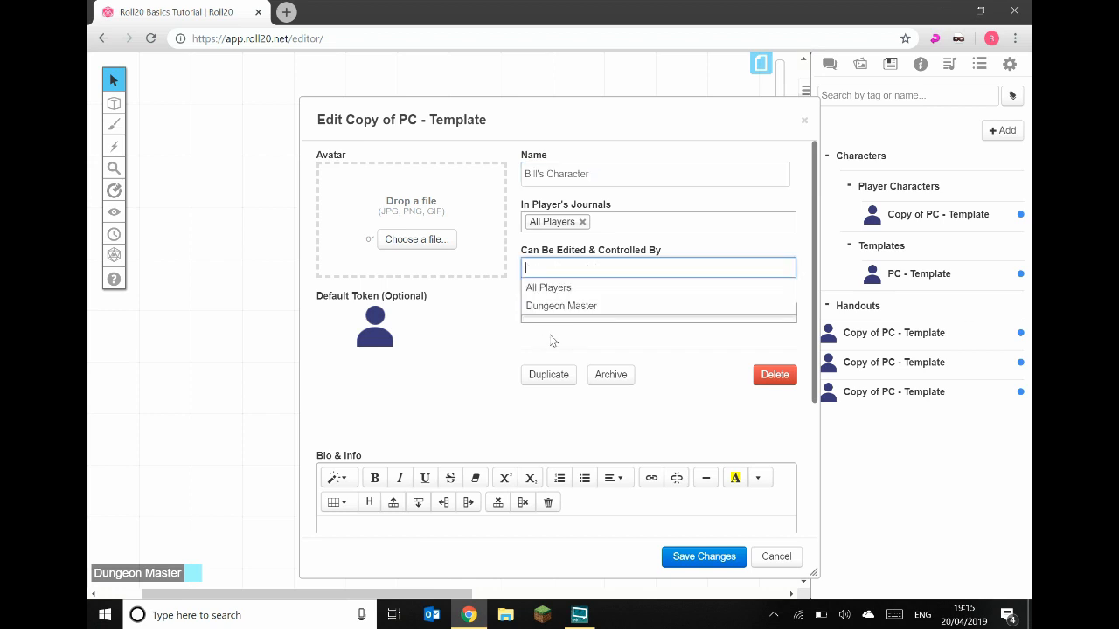
click(500, 326)
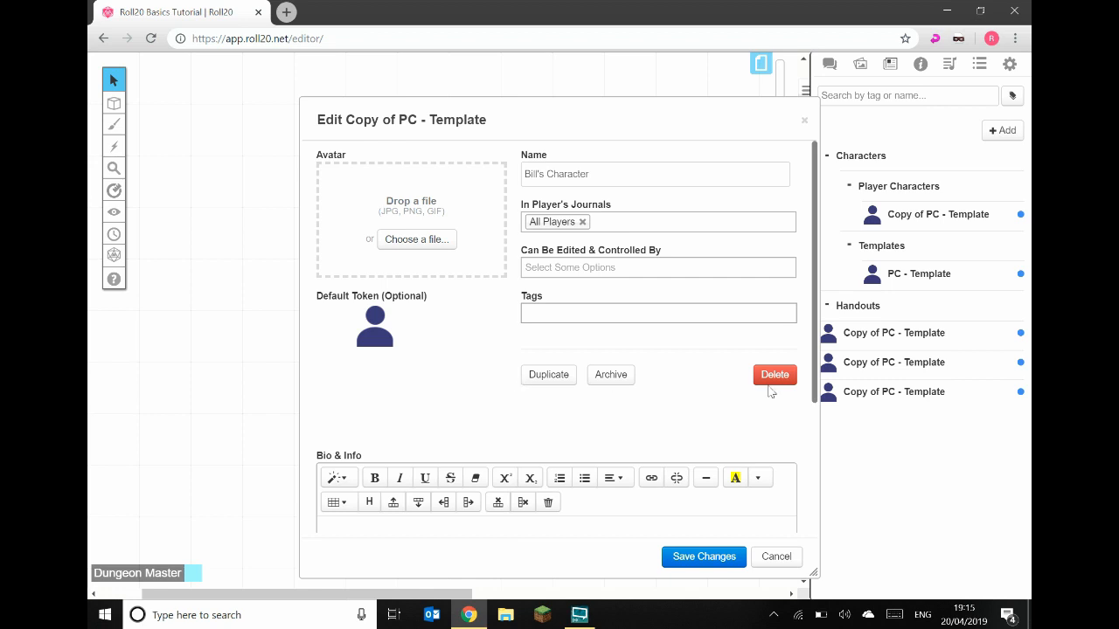
click(710, 558)
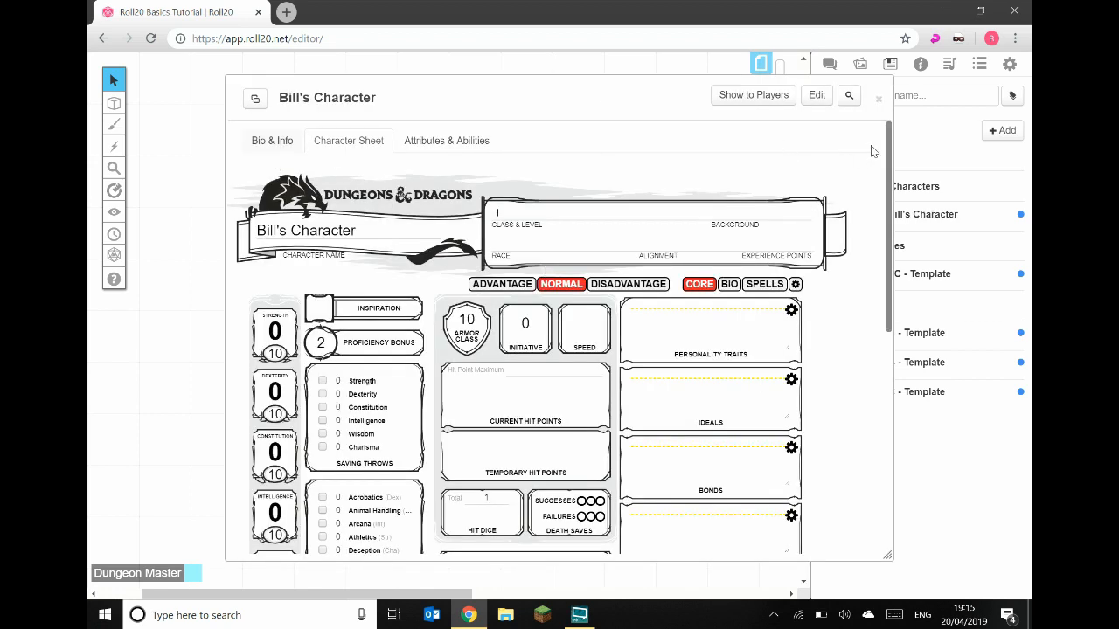
click(879, 101)
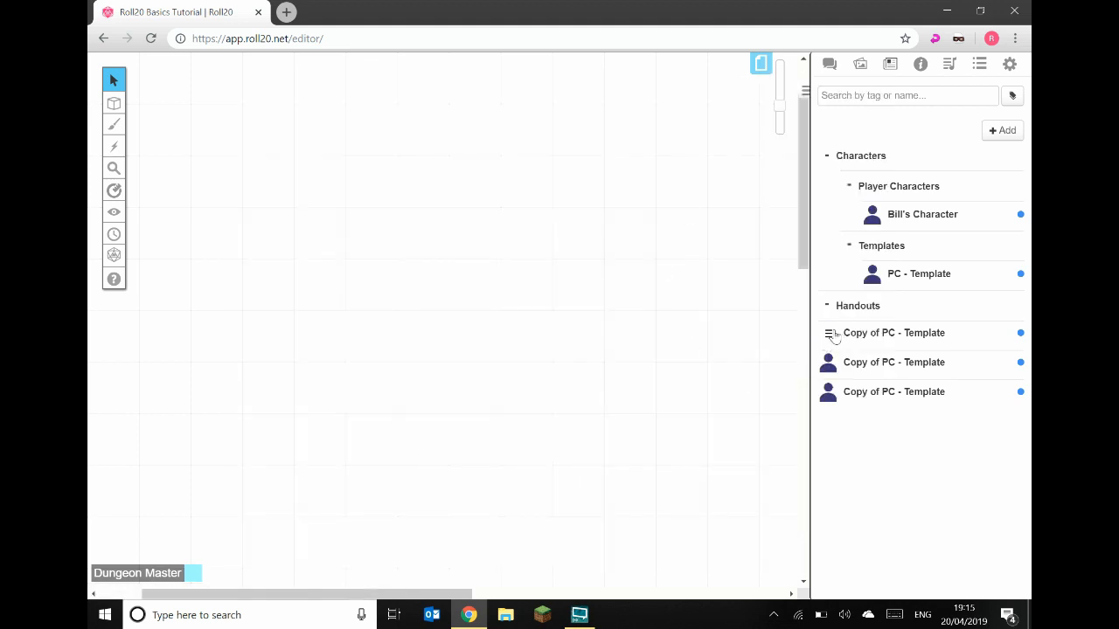
Move the three remaining copies of PC - Template into the Player Characters folder
drag(829, 339, 952, 246)
drag(822, 368, 866, 272)
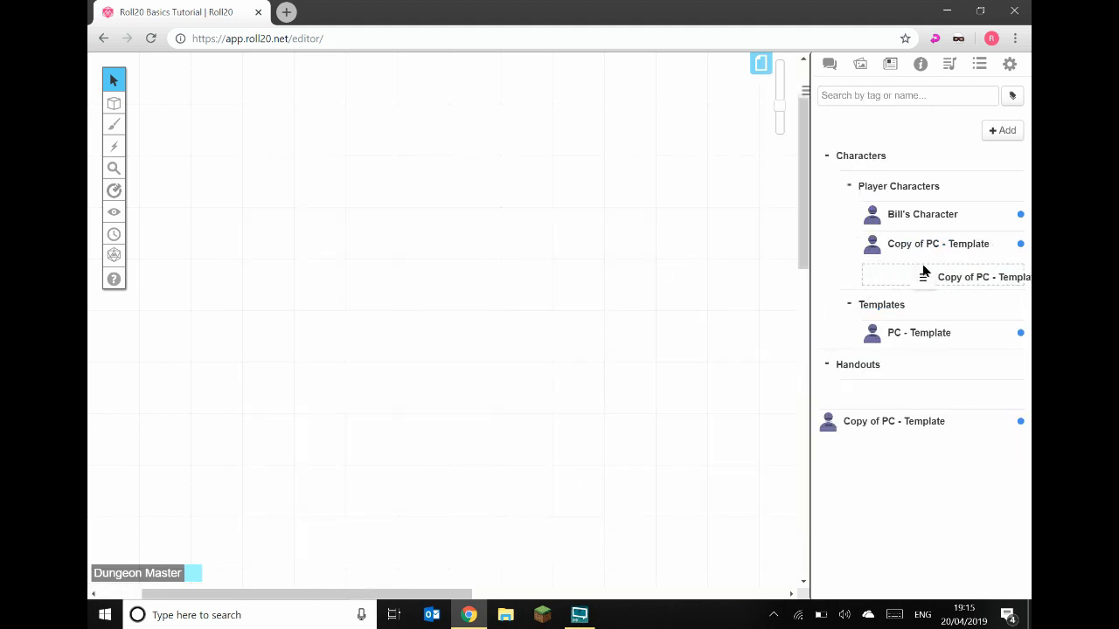
drag(829, 384, 906, 315)
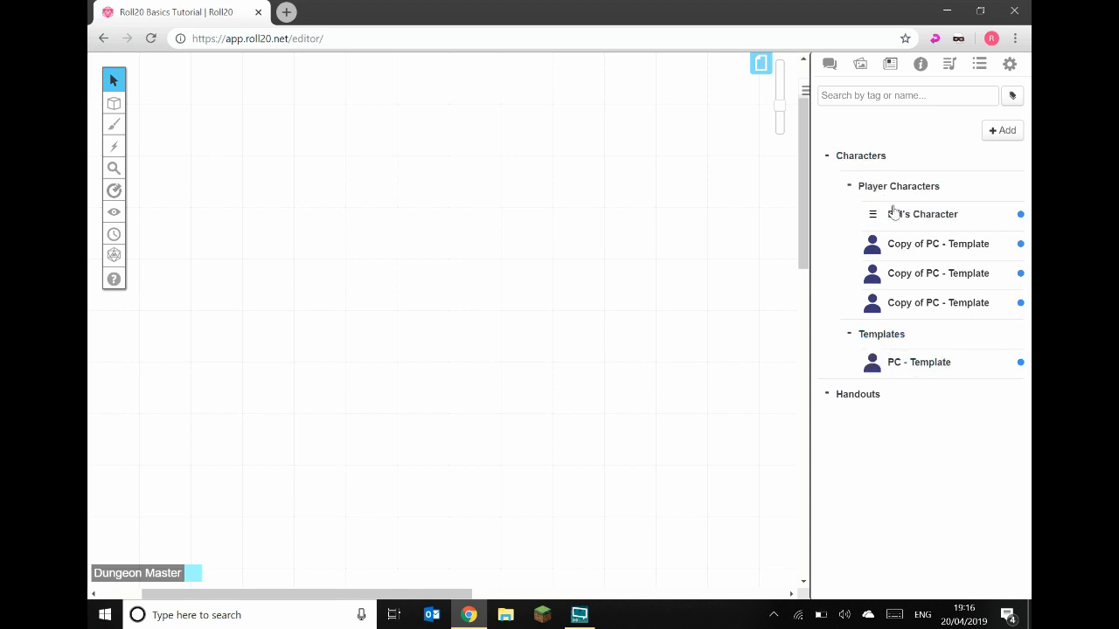
Examine the sheet settings of the renamed player character, including the general, class, attribute and Charactermancer options
click(916, 216)
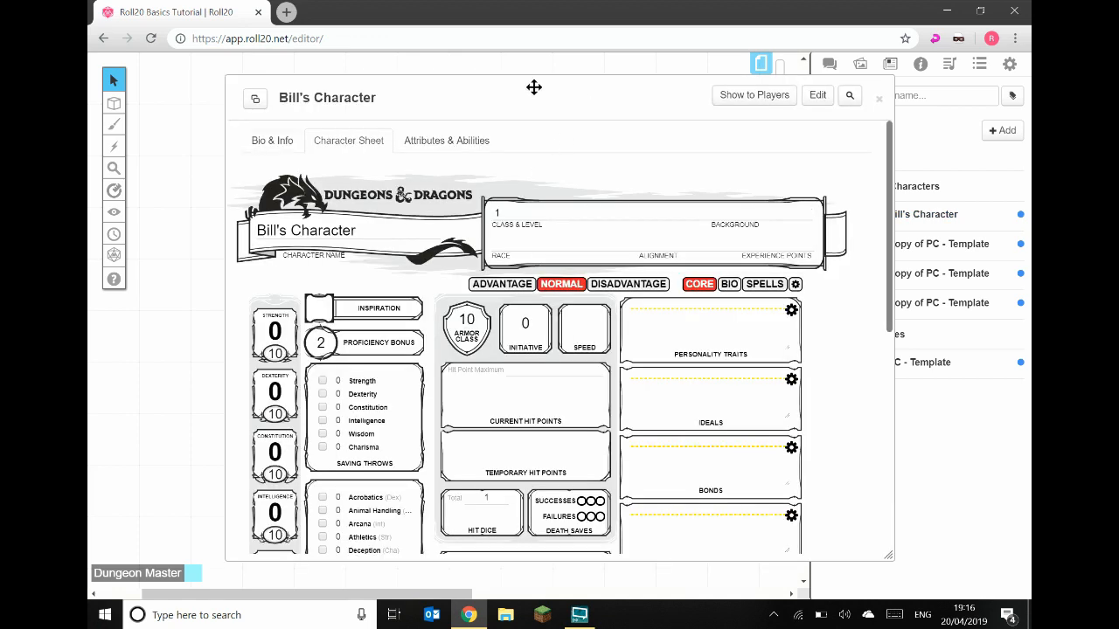
drag(564, 95, 510, 75)
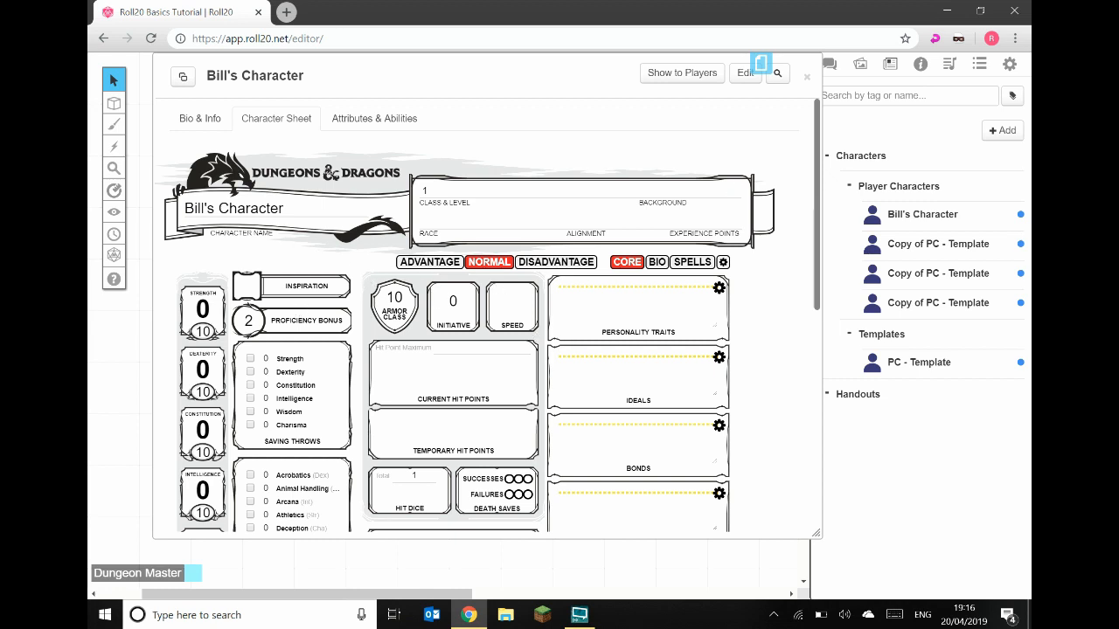
click(725, 263)
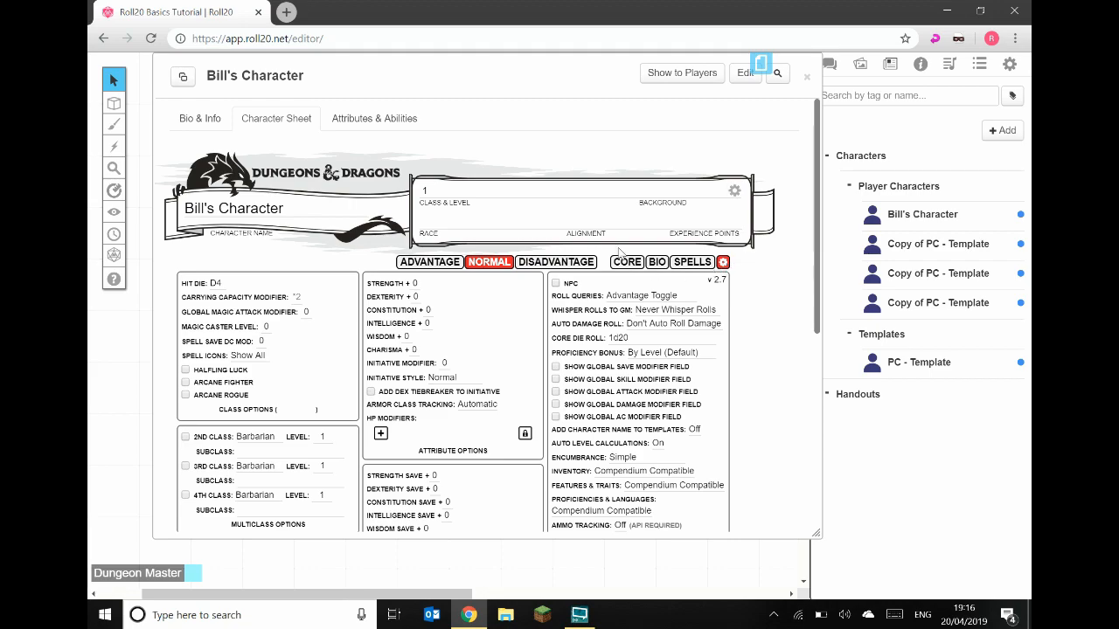
scroll(610, 236, down, 2)
scroll(610, 236, down, 2)
scroll(611, 325, up, 1)
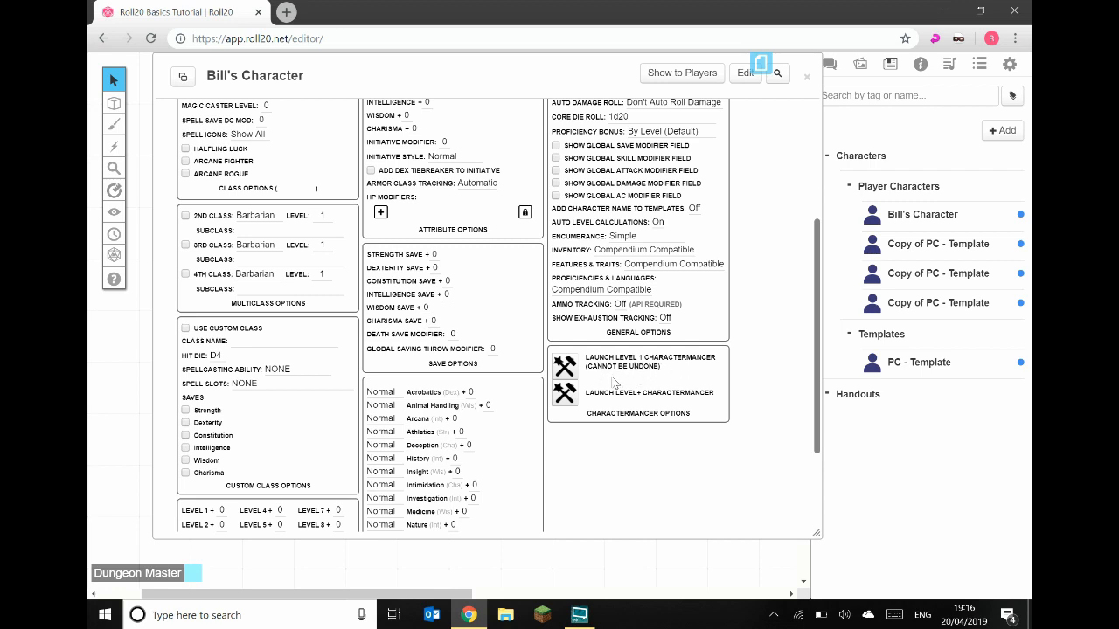
scroll(614, 382, up, 5)
scroll(614, 391, down, 1)
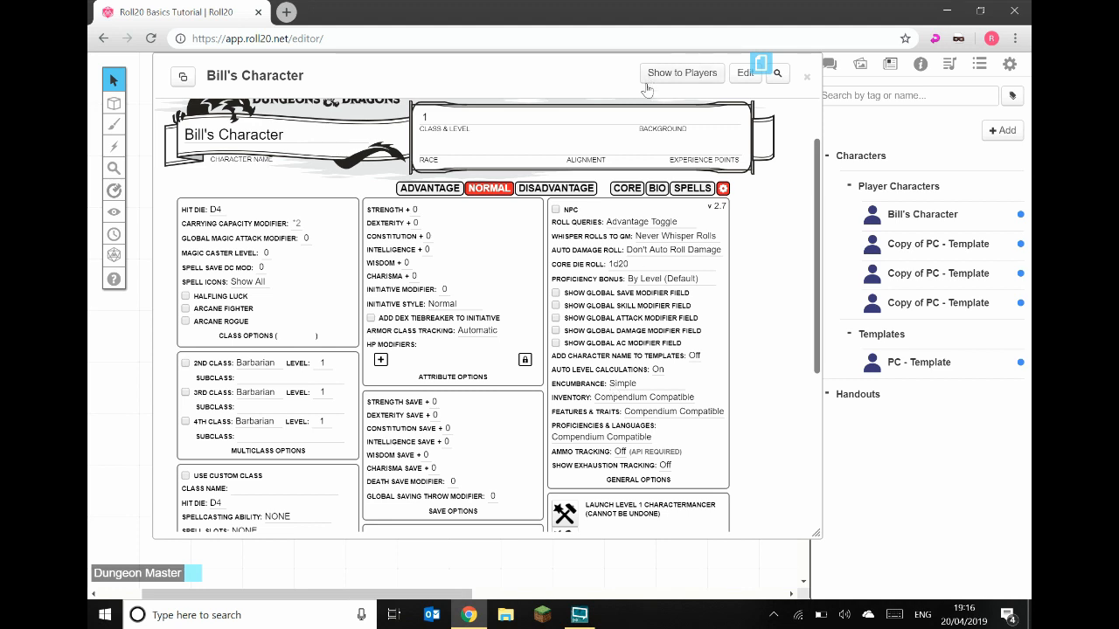
Return to the core page of the character sheet and look through its hit points, skills, attacks and equipment sections
click(628, 189)
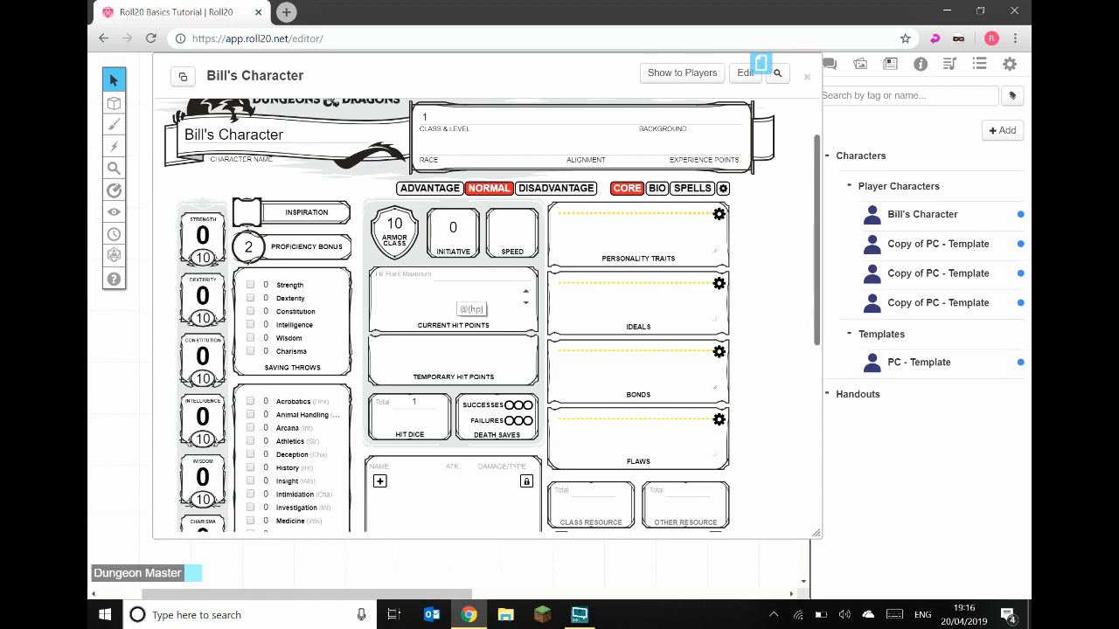
scroll(458, 315, down, 3)
scroll(458, 316, up, 1)
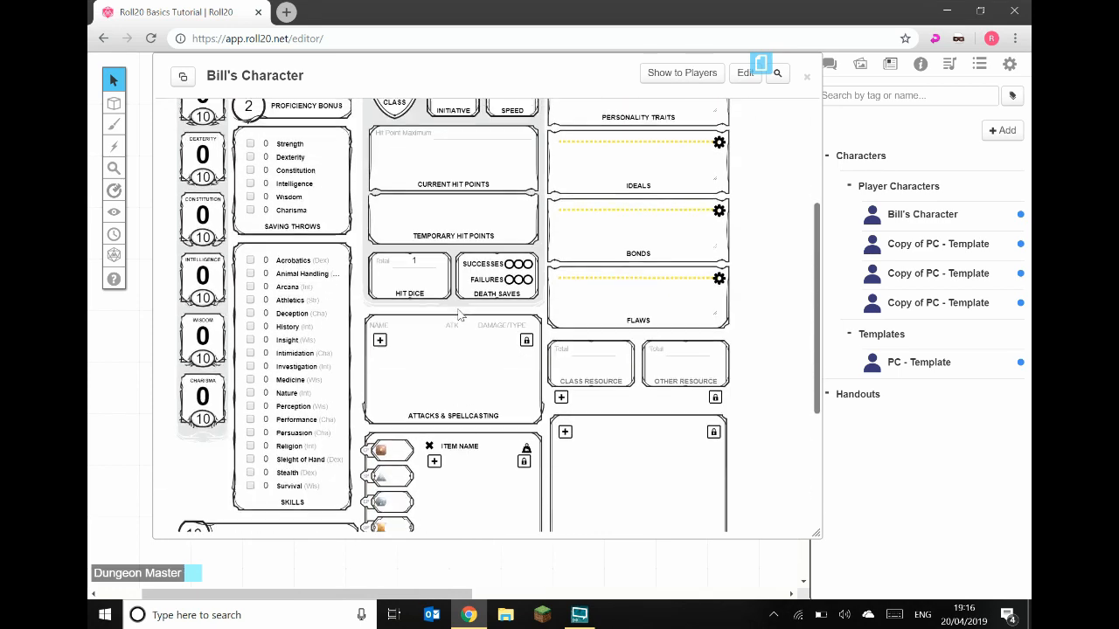
scroll(458, 316, up, 3)
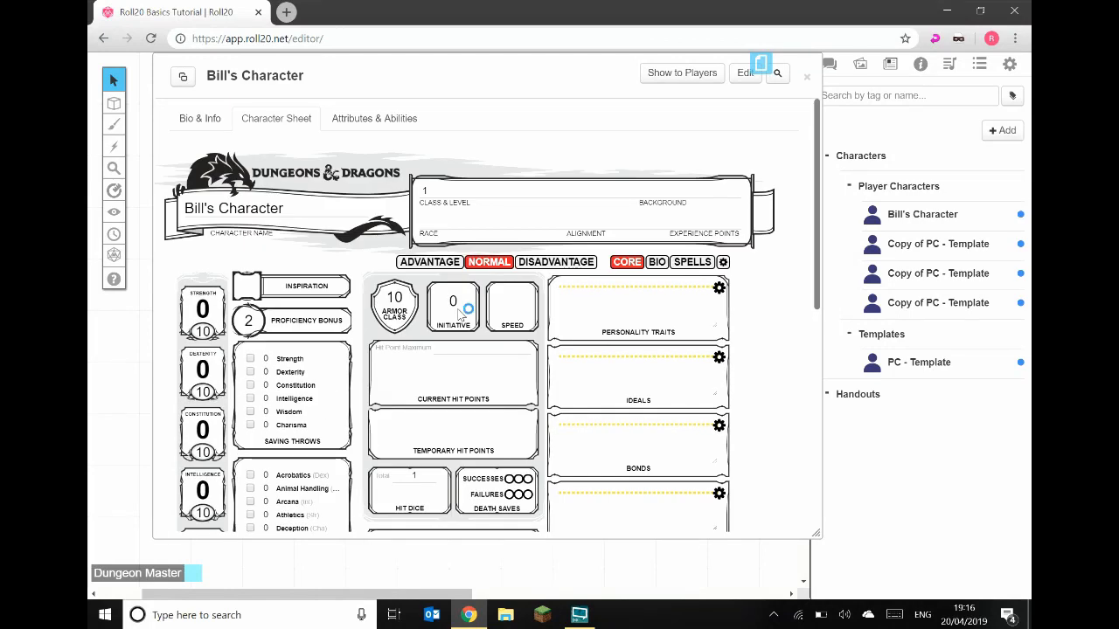